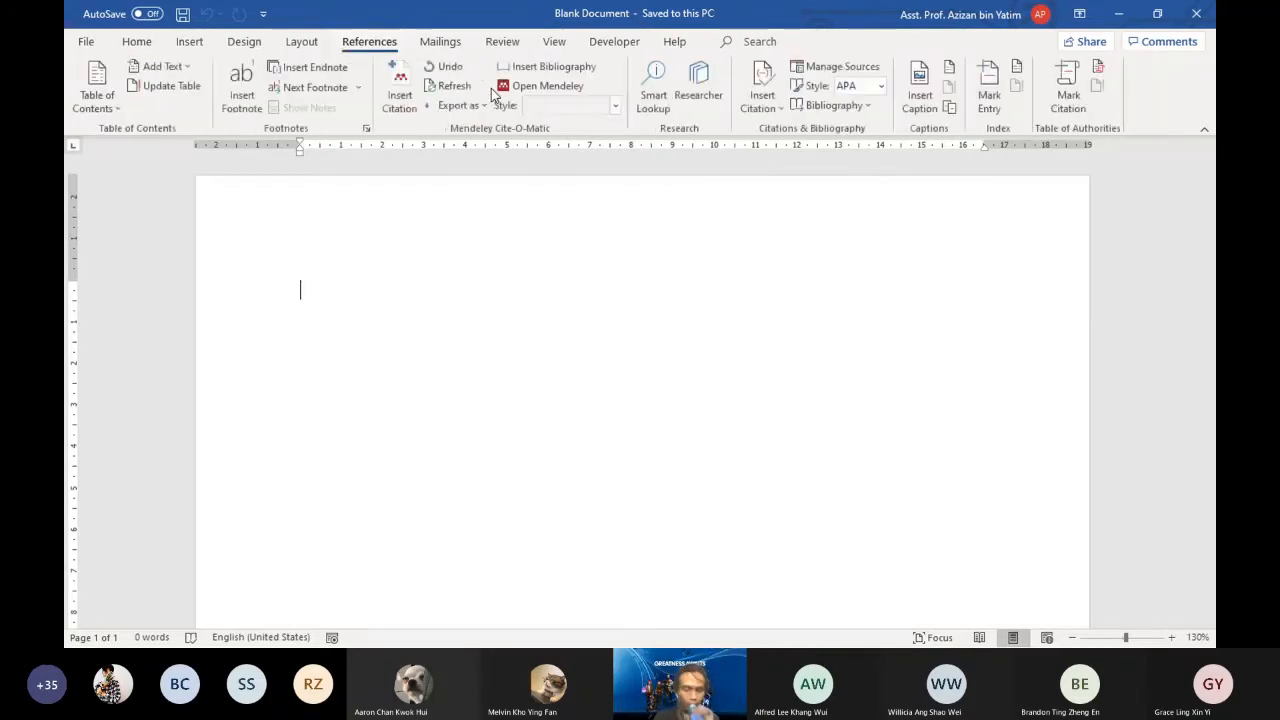
Open Mendeley Desktop from Word's citation plug-in and show its library maximized in place of the document.
left_click(540, 86)
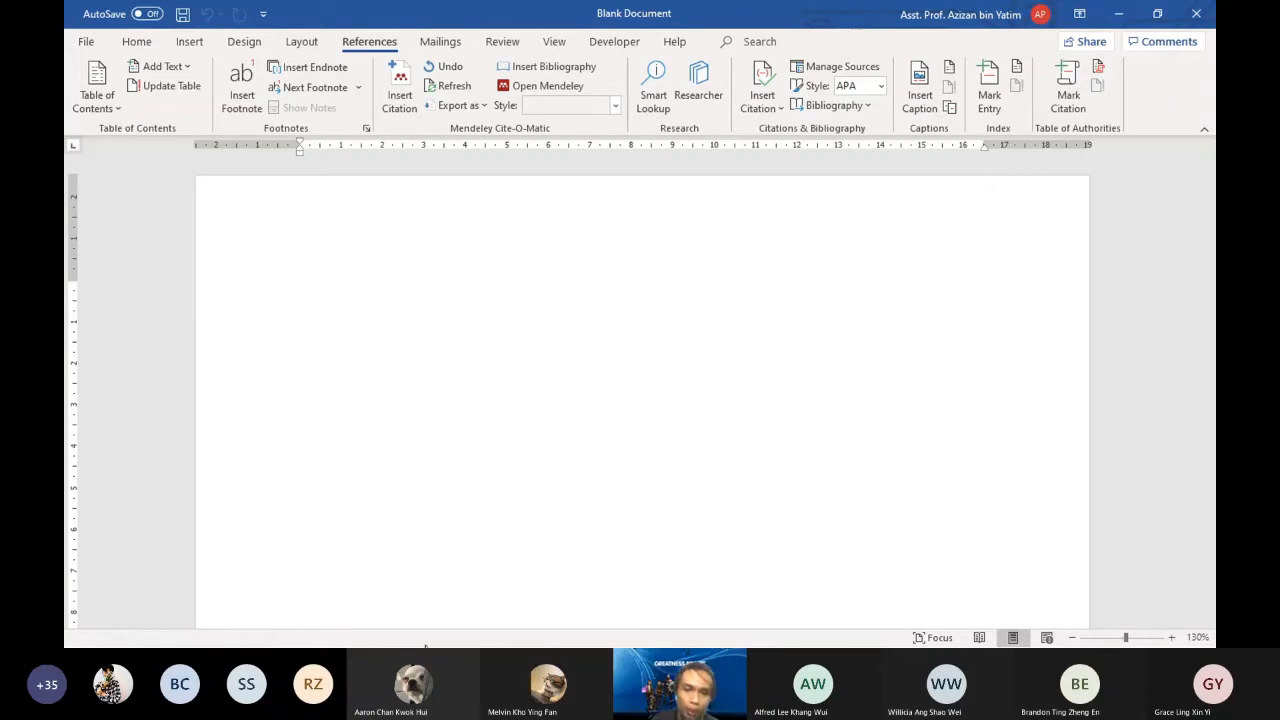
left_click(1116, 16)
left_click(808, 343)
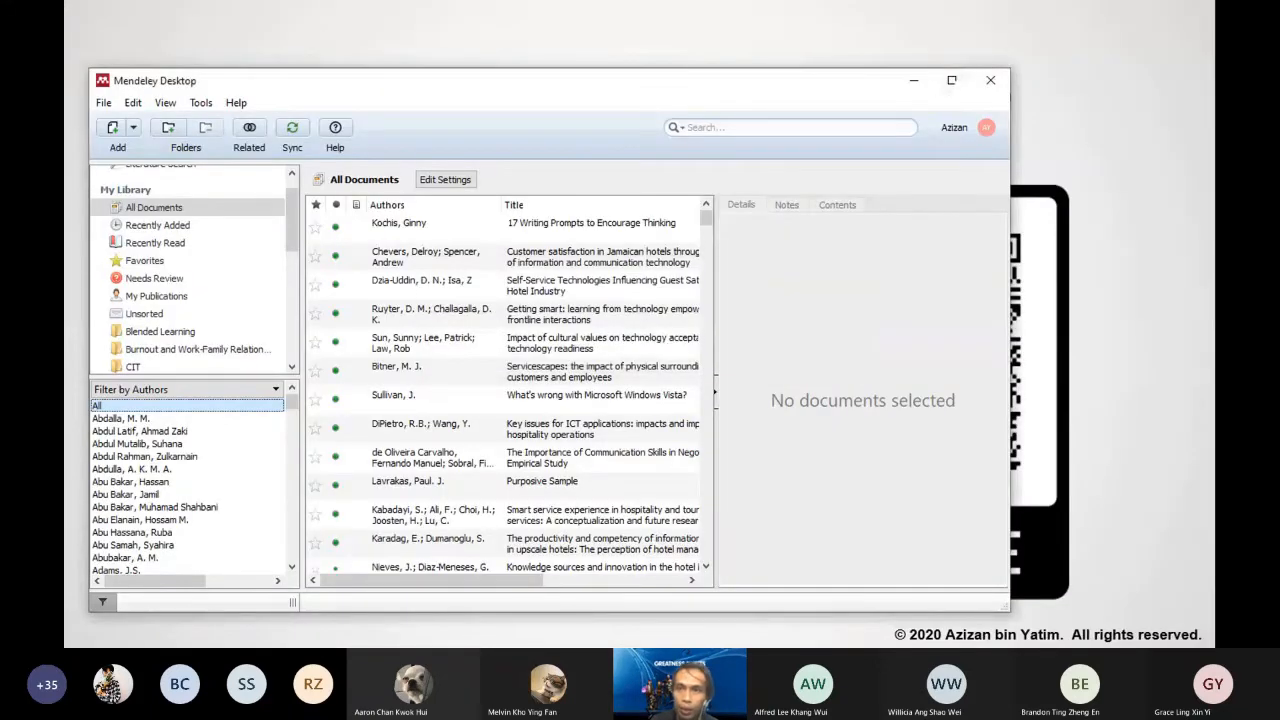
double_click(709, 100)
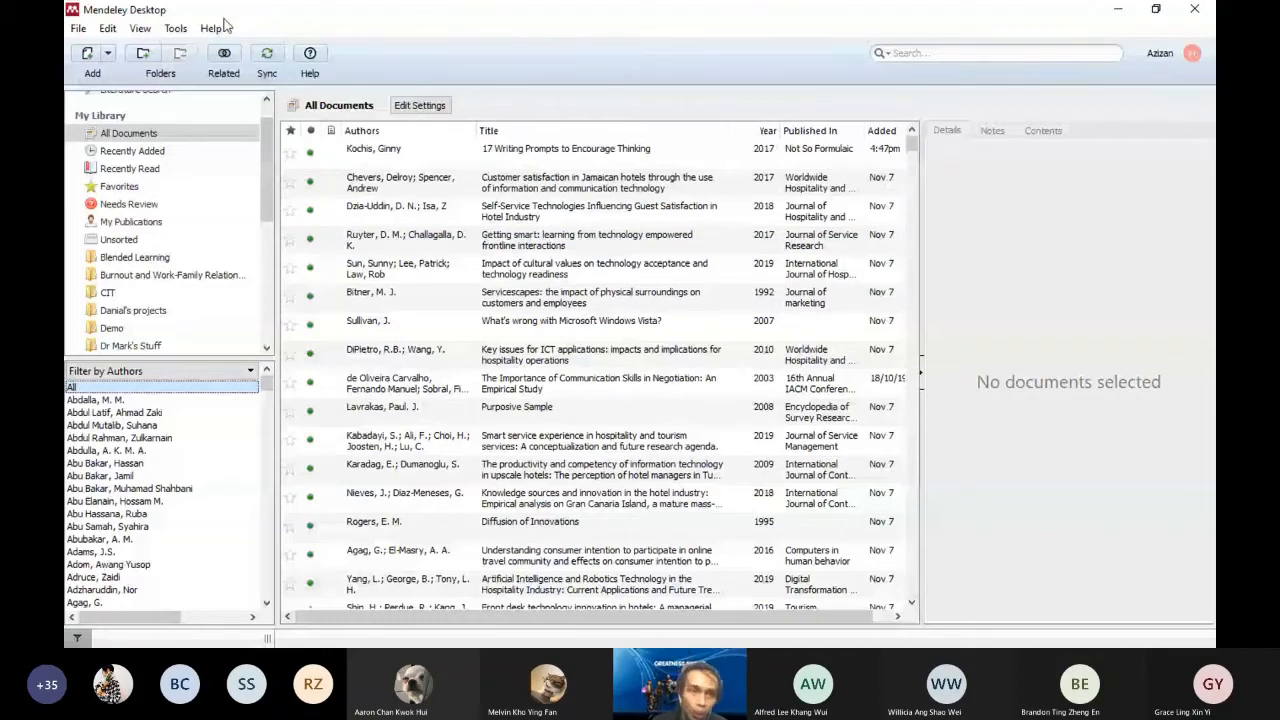
Check Mendeley's tool commands for the MS Word plugin option.
left_click(185, 32)
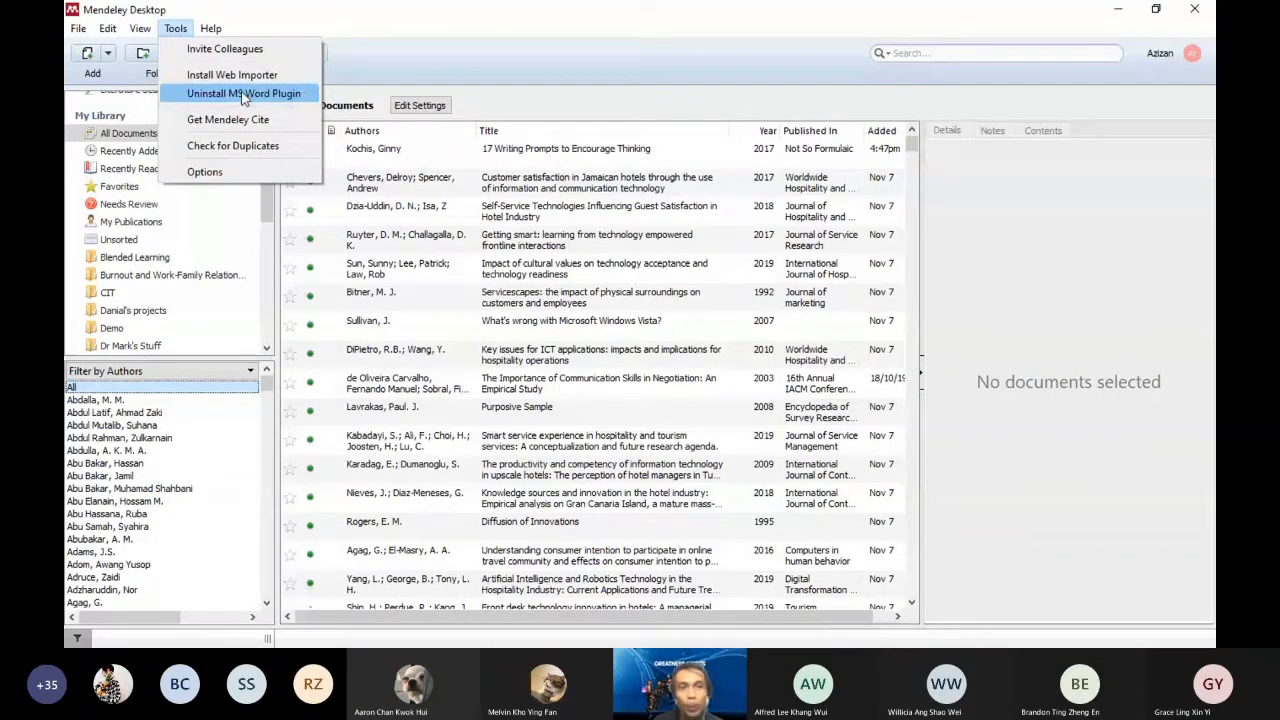
left_click(430, 30)
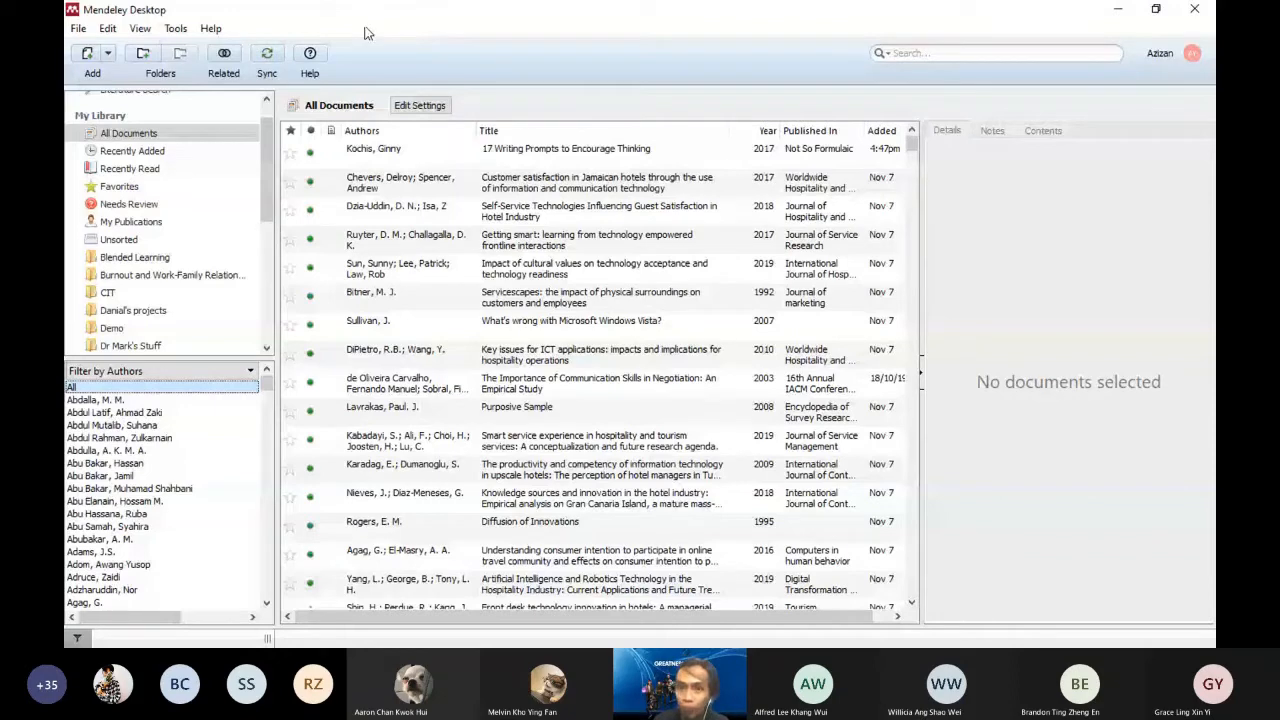
End the slide show and place the restored Mendeley window over the desktop with free space beside it.
left_click(1155, 8)
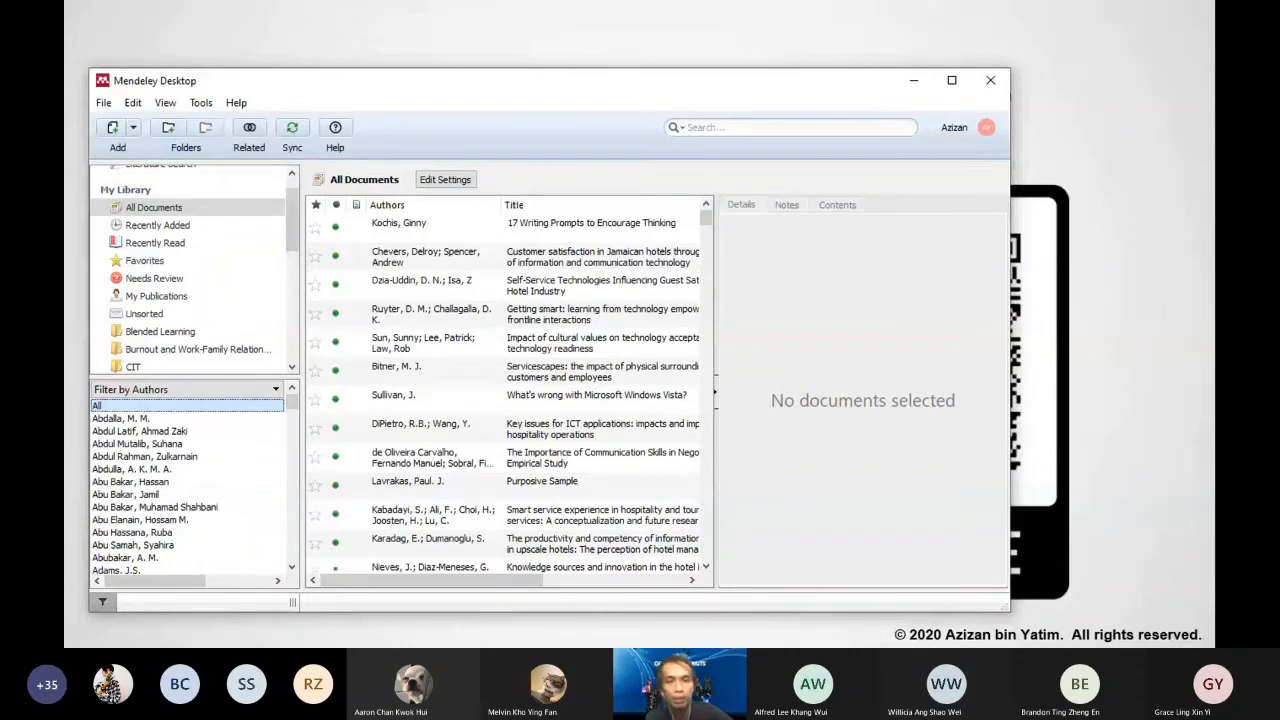
key("super+d")
key("alt+Tab")
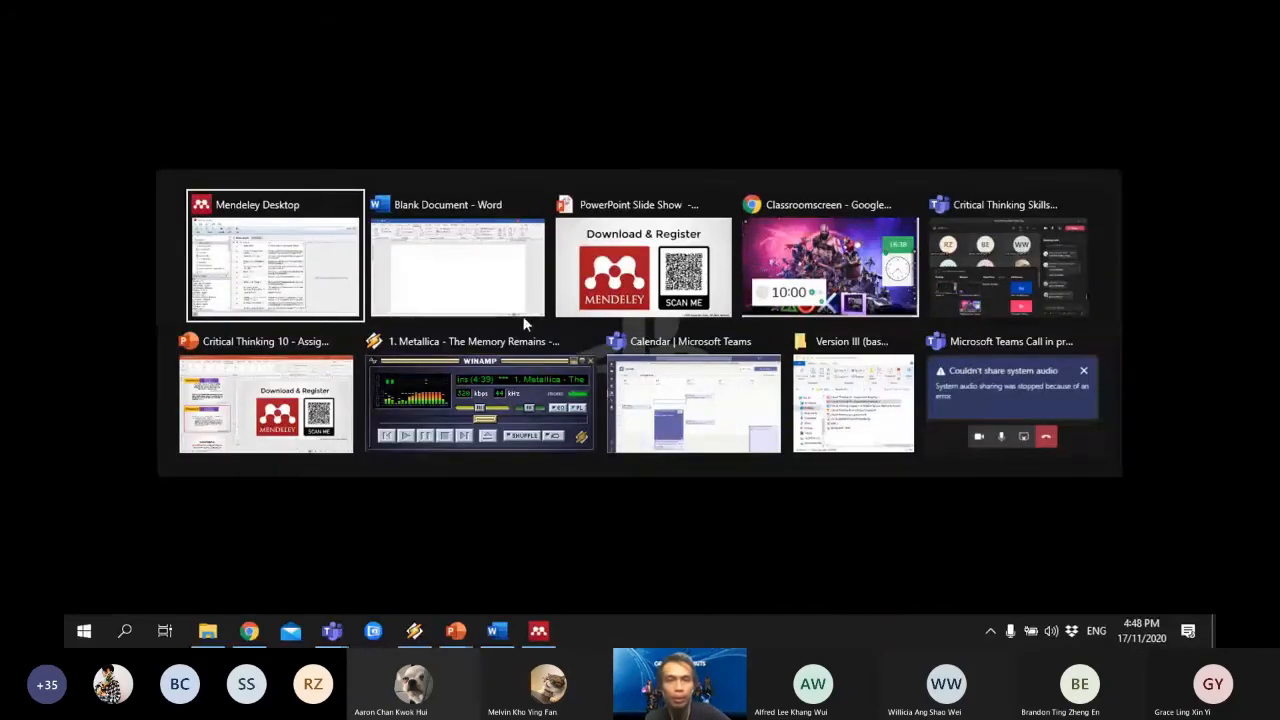
left_click(350, 292)
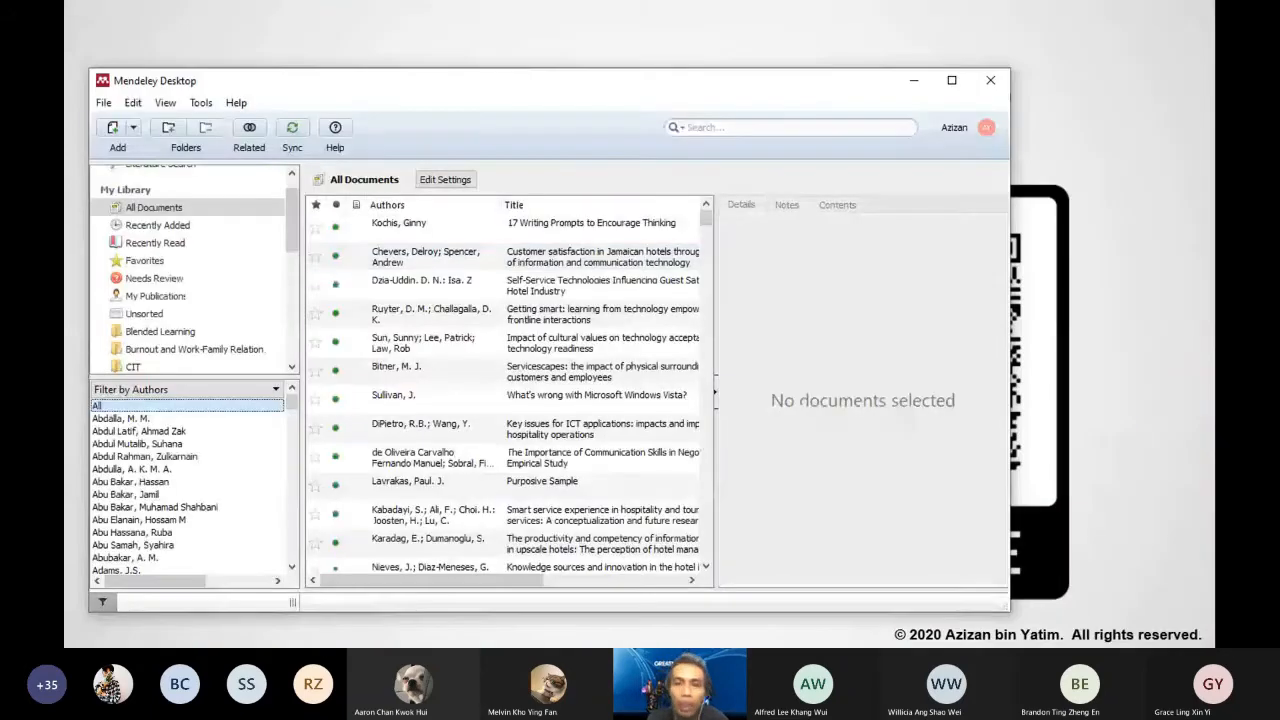
left_click_drag(593, 76, 816, 76)
left_click(824, 34)
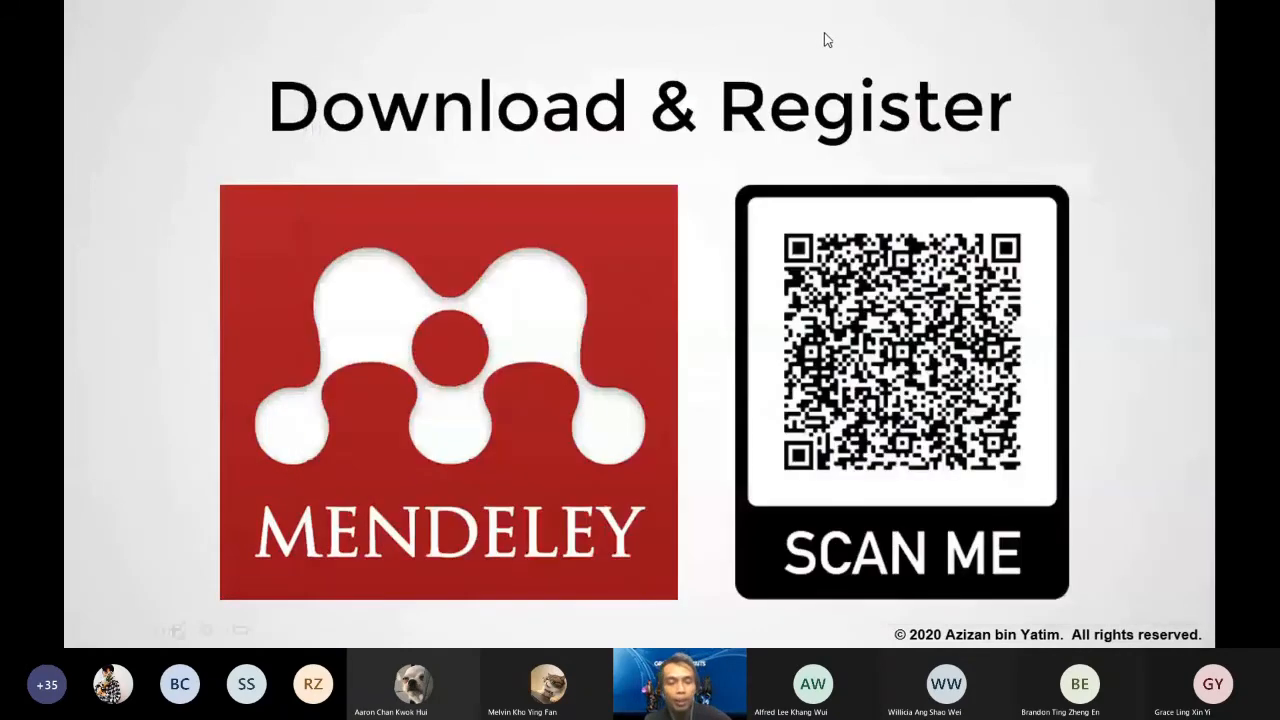
left_click(826, 39)
key("Escape")
left_click_drag(903, 99, 1068, 44)
left_click_drag(680, 168, 690, 142)
left_click_drag(798, 31, 846, 48)
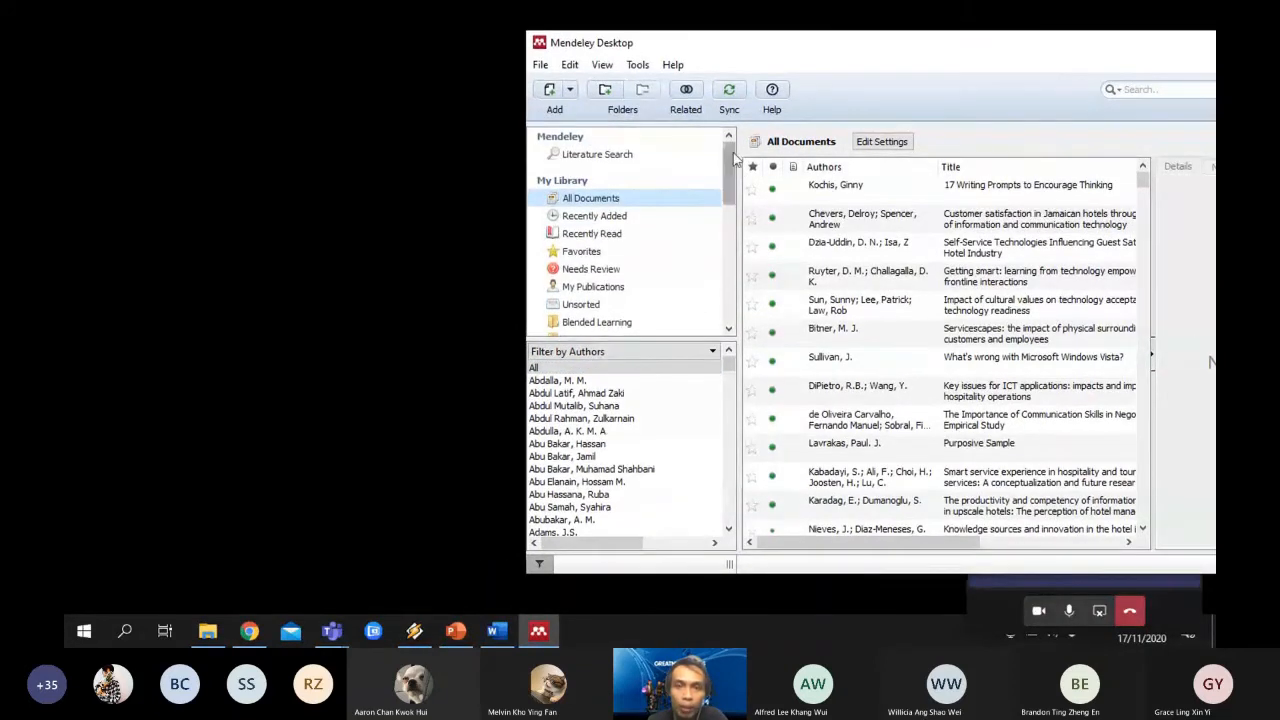
Browse the library folders, starting with Blended Learning and Burnout and Work-Family Relationship, and open the Demo folder.
left_click_drag(731, 160, 731, 217)
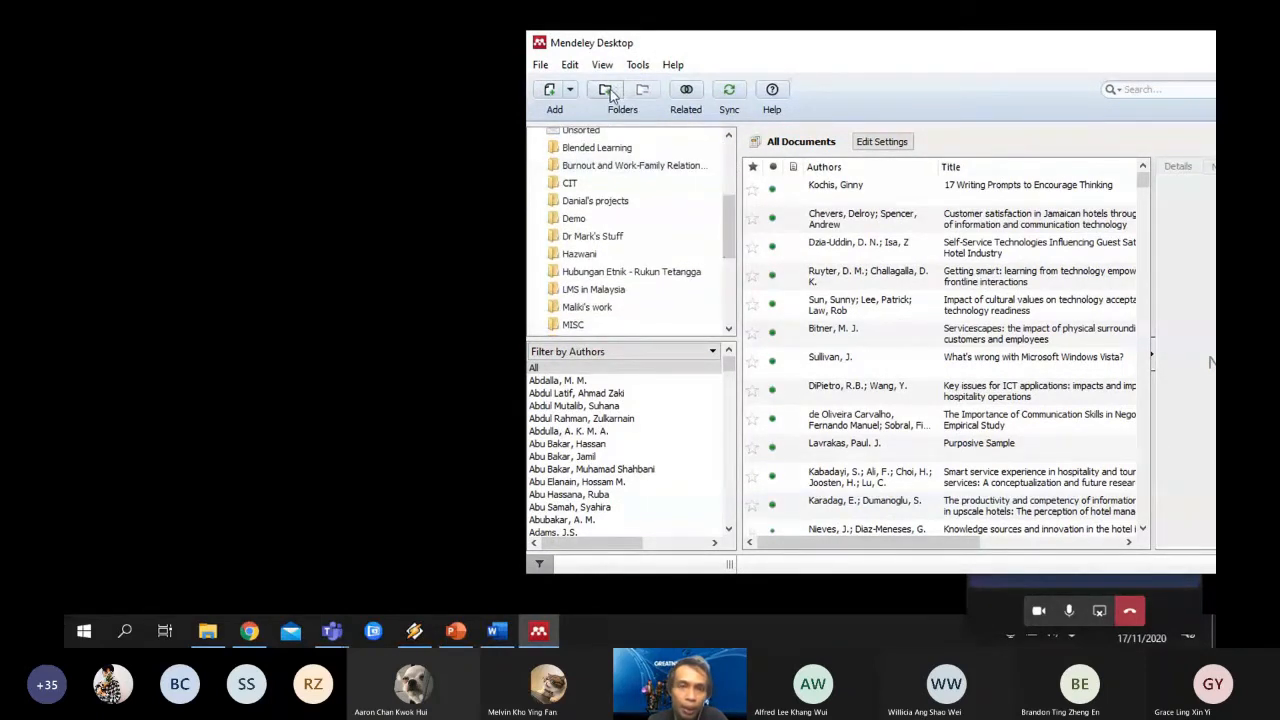
left_click(606, 152)
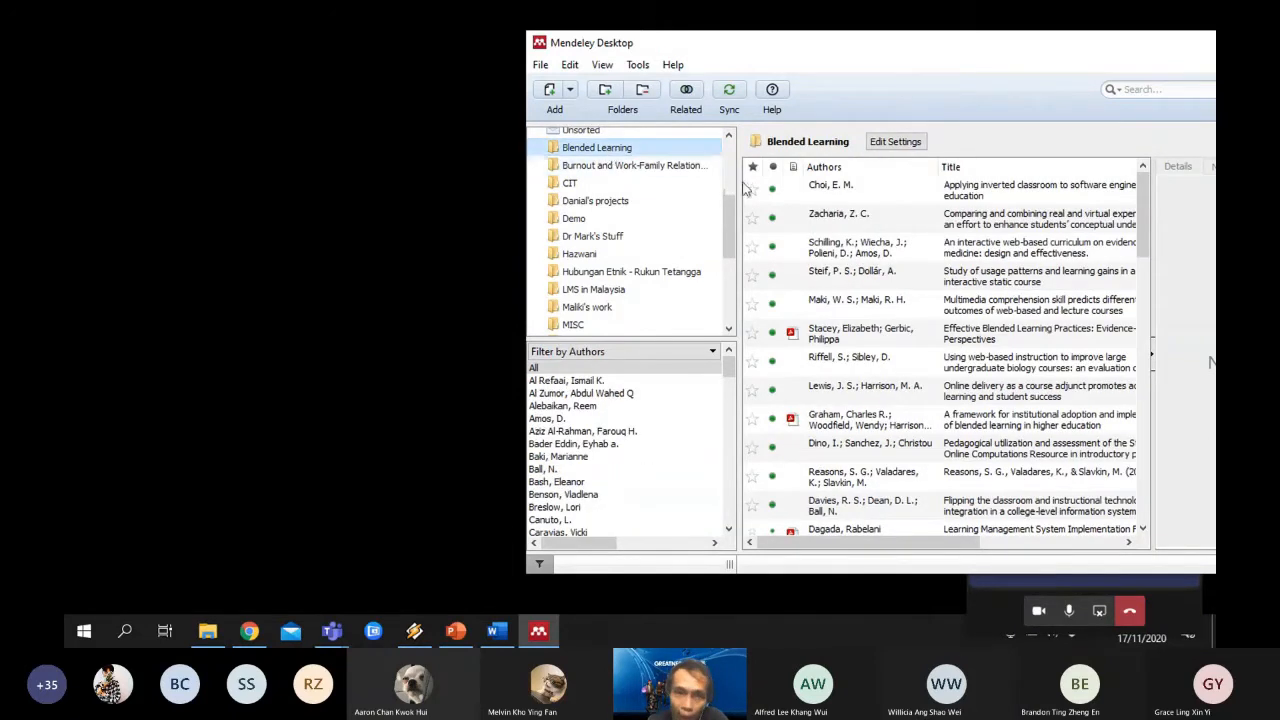
left_click(615, 167)
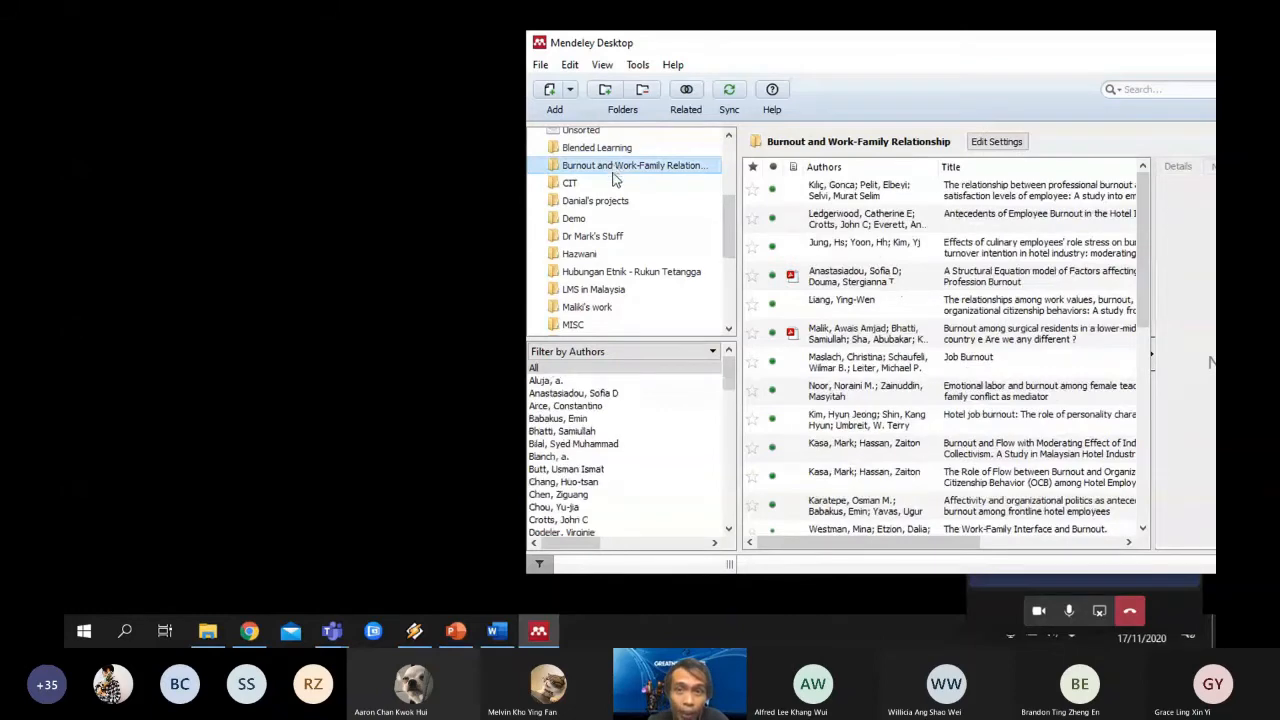
left_click(613, 184)
left_click(613, 201)
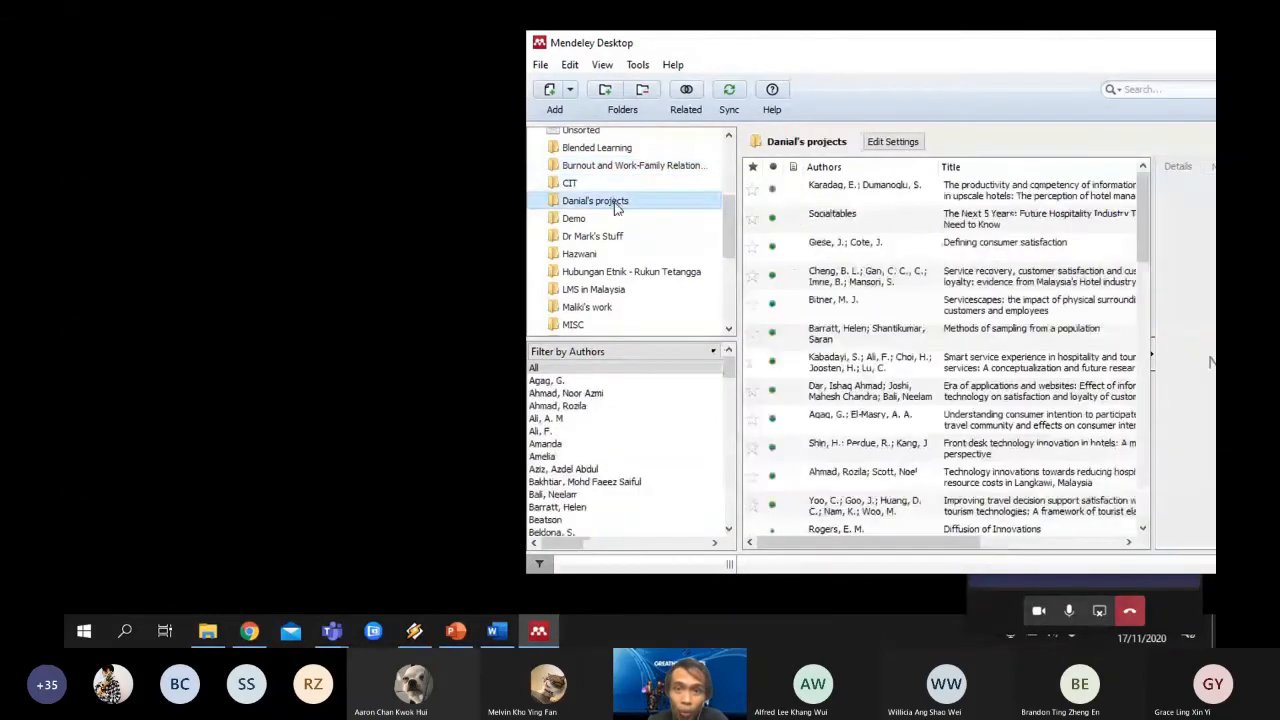
left_click(616, 220)
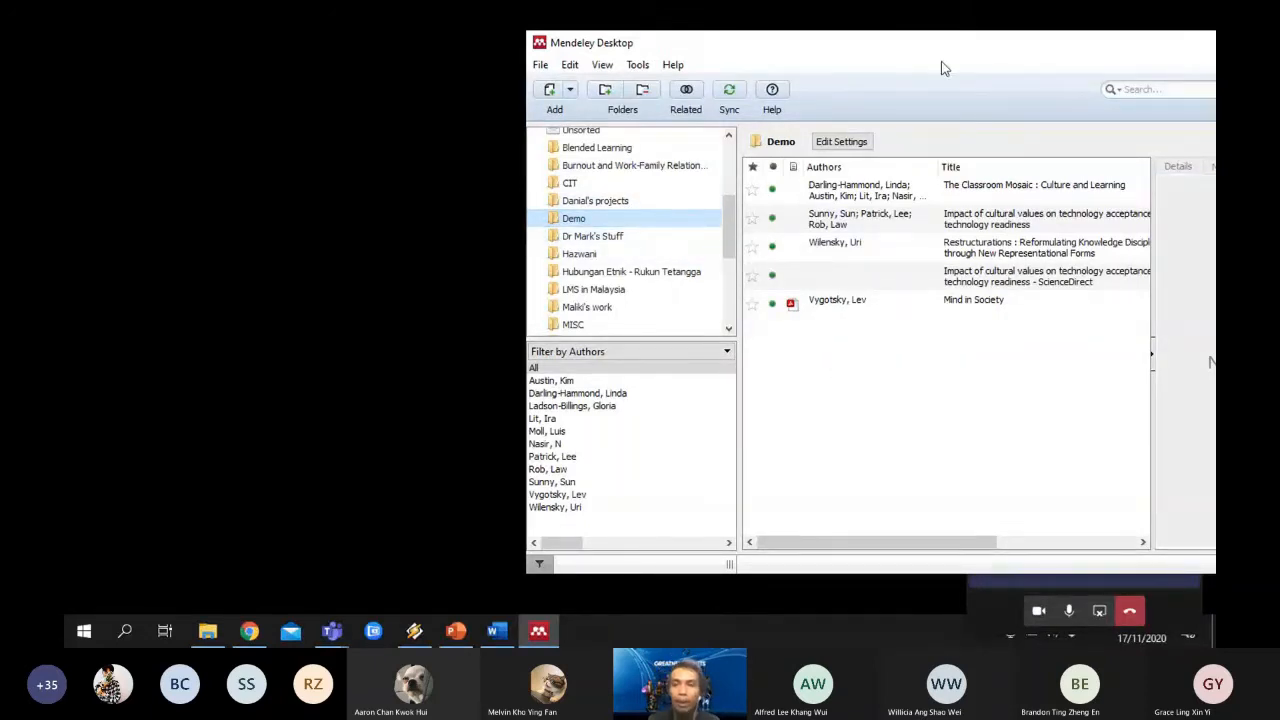
Open the Dropbox folder from the desktop dock and place its window beside Mendeley.
left_click_drag(947, 40, 879, 64)
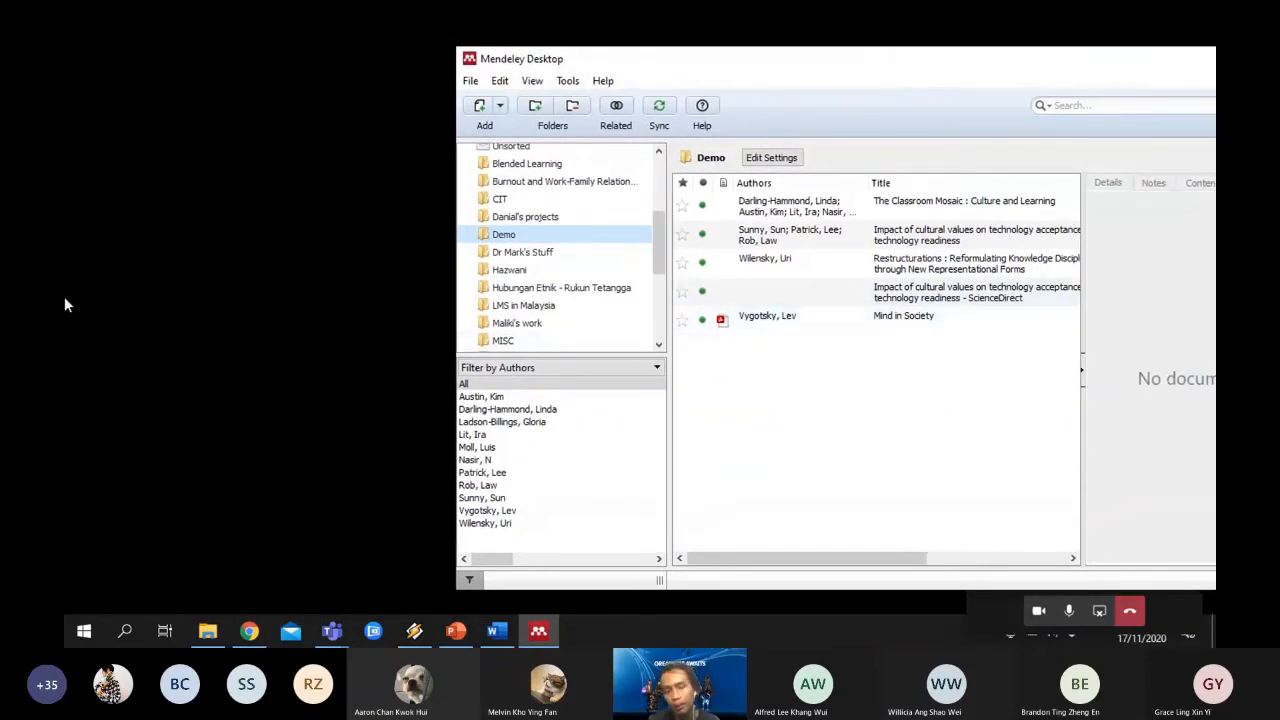
mouse_move(64, 295)
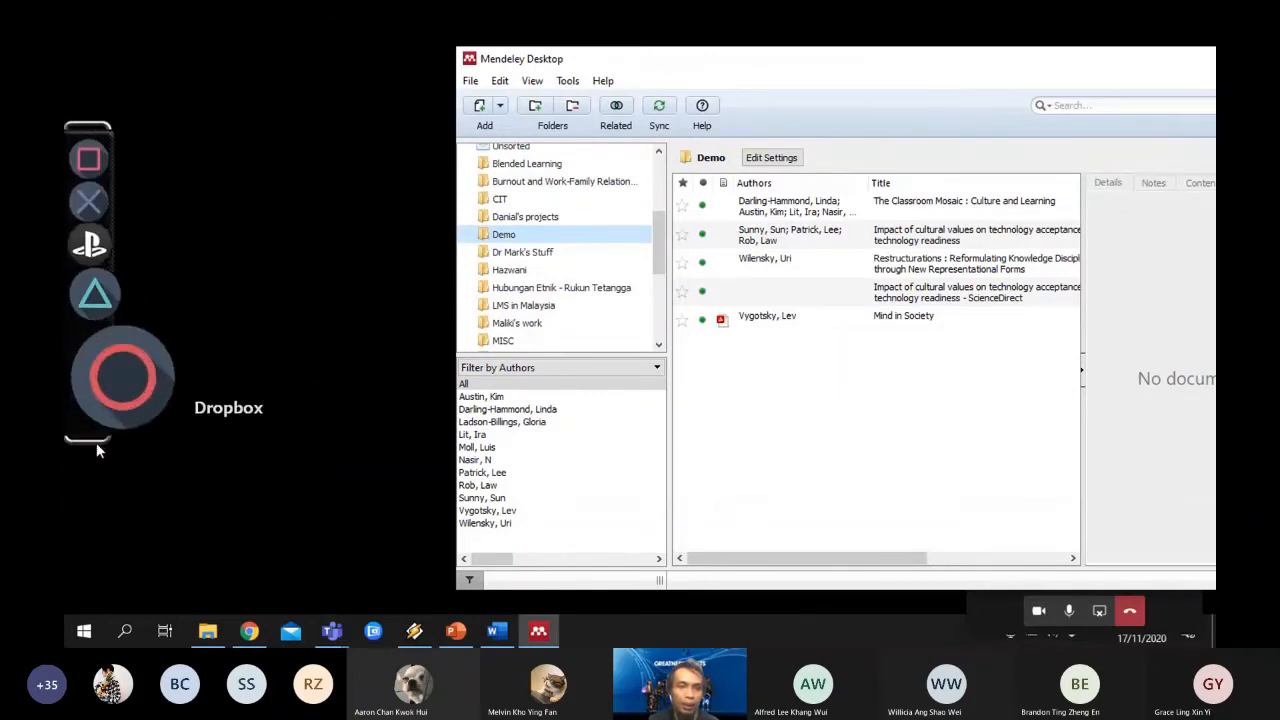
left_click(100, 420)
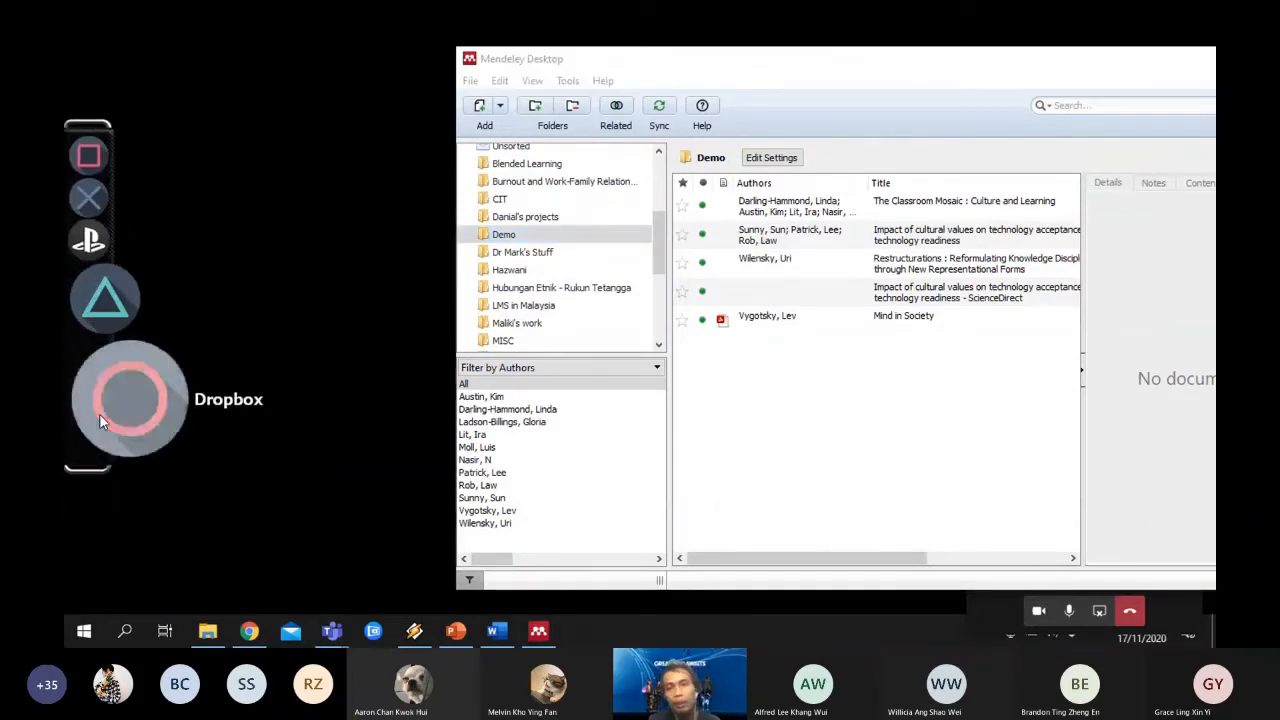
left_click_drag(592, 200, 329, 152)
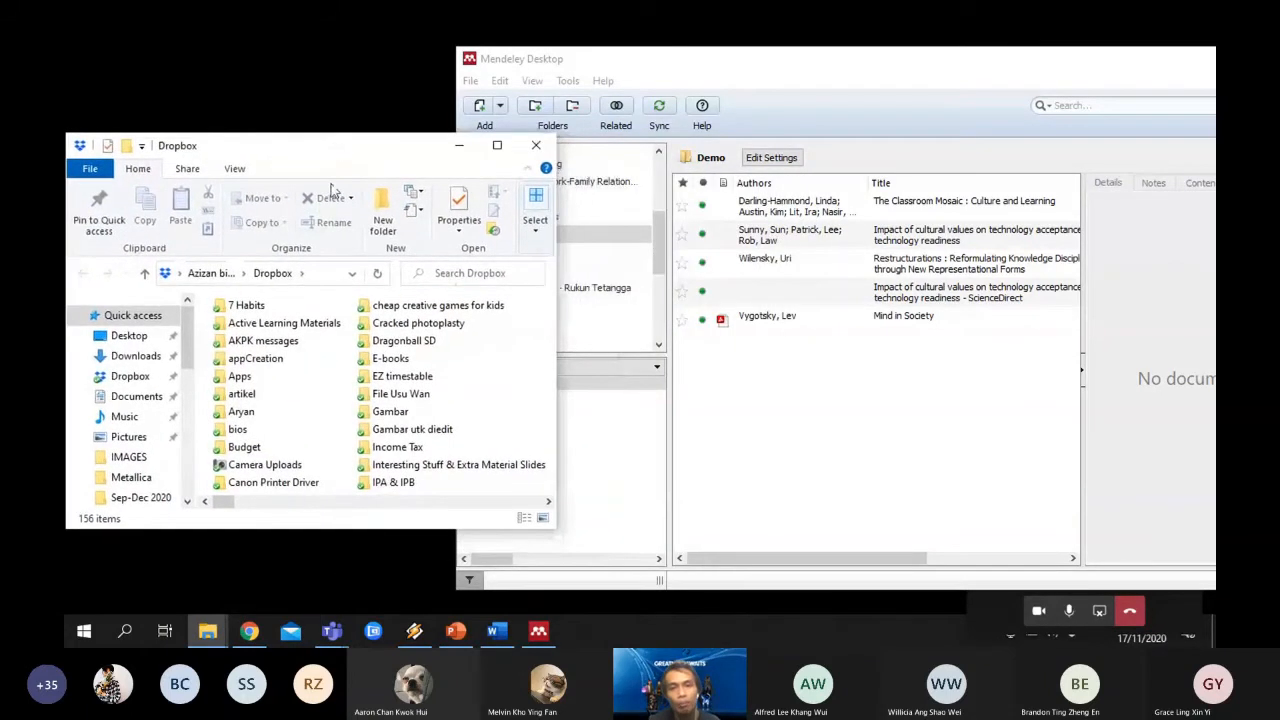
In Dropbox, go through UNIMAS, Sem 02 Mar-Jun 2015 and Social and Cultural Dimensions in Learning and Instruction to Reading List, Week 2.
scroll(406, 390, "down", 2)
scroll(406, 393, "down", 8)
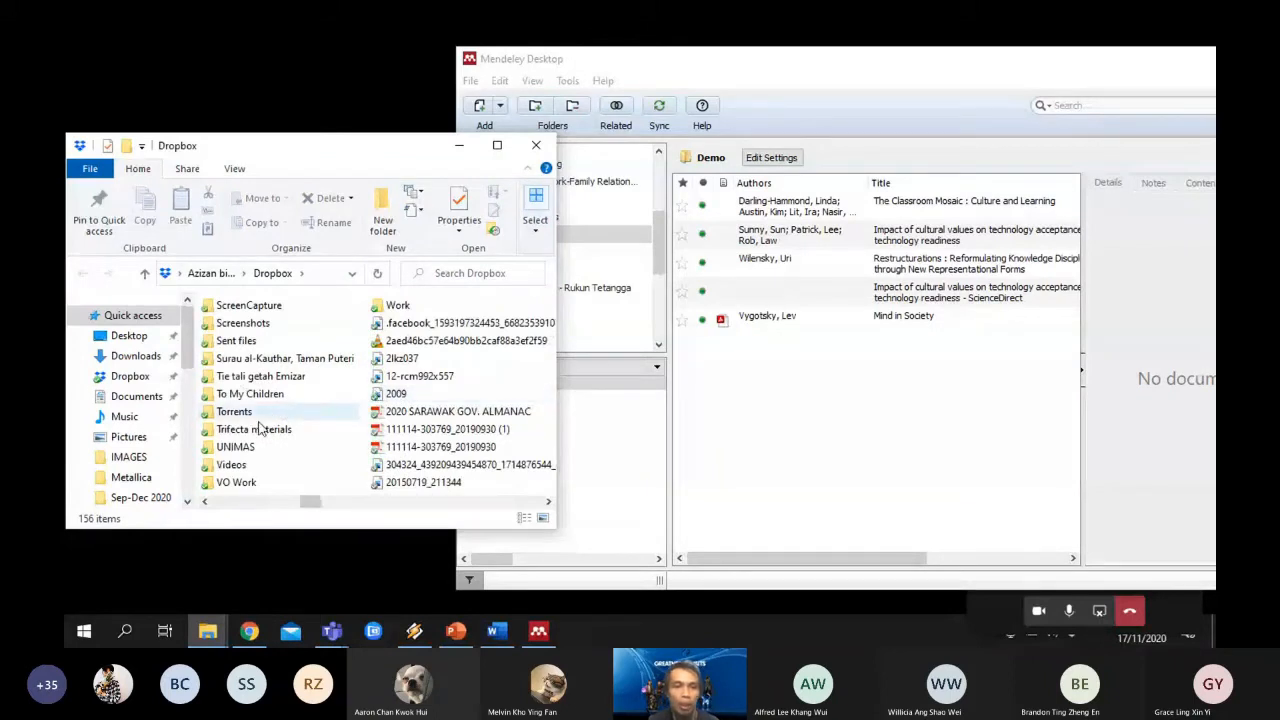
left_click(243, 448)
double_click(243, 448)
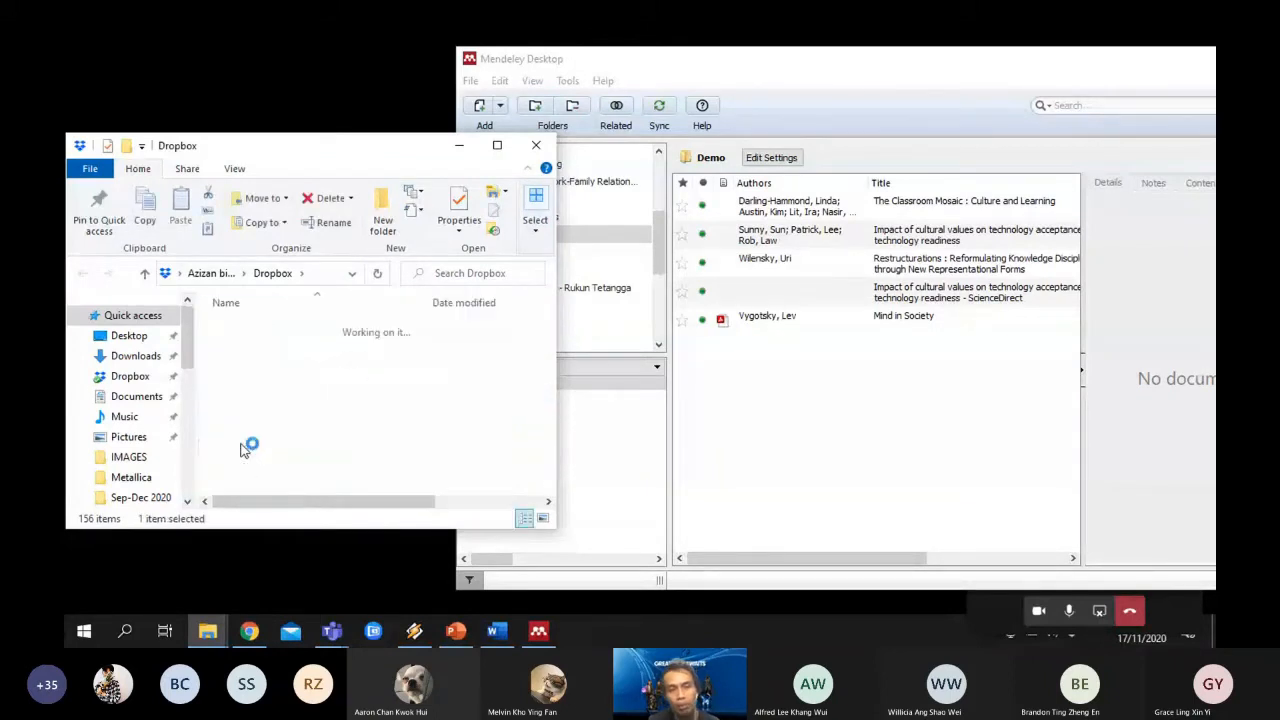
double_click(264, 396)
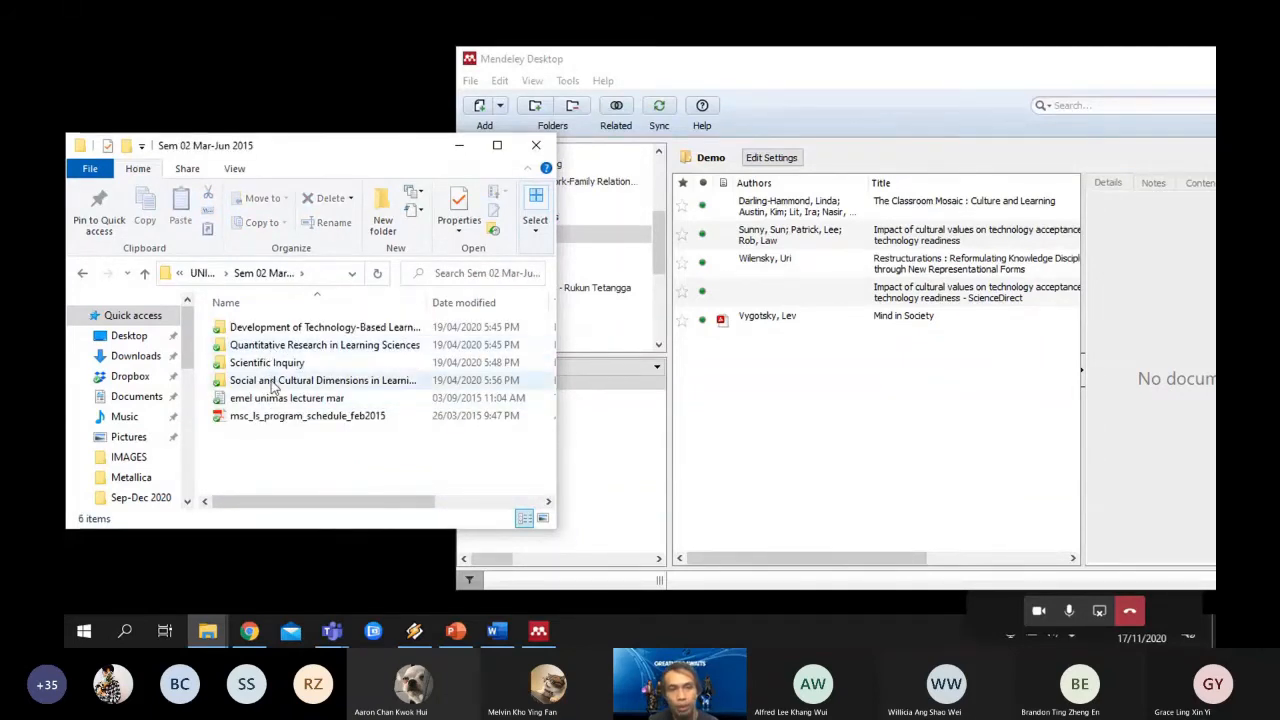
double_click(278, 380)
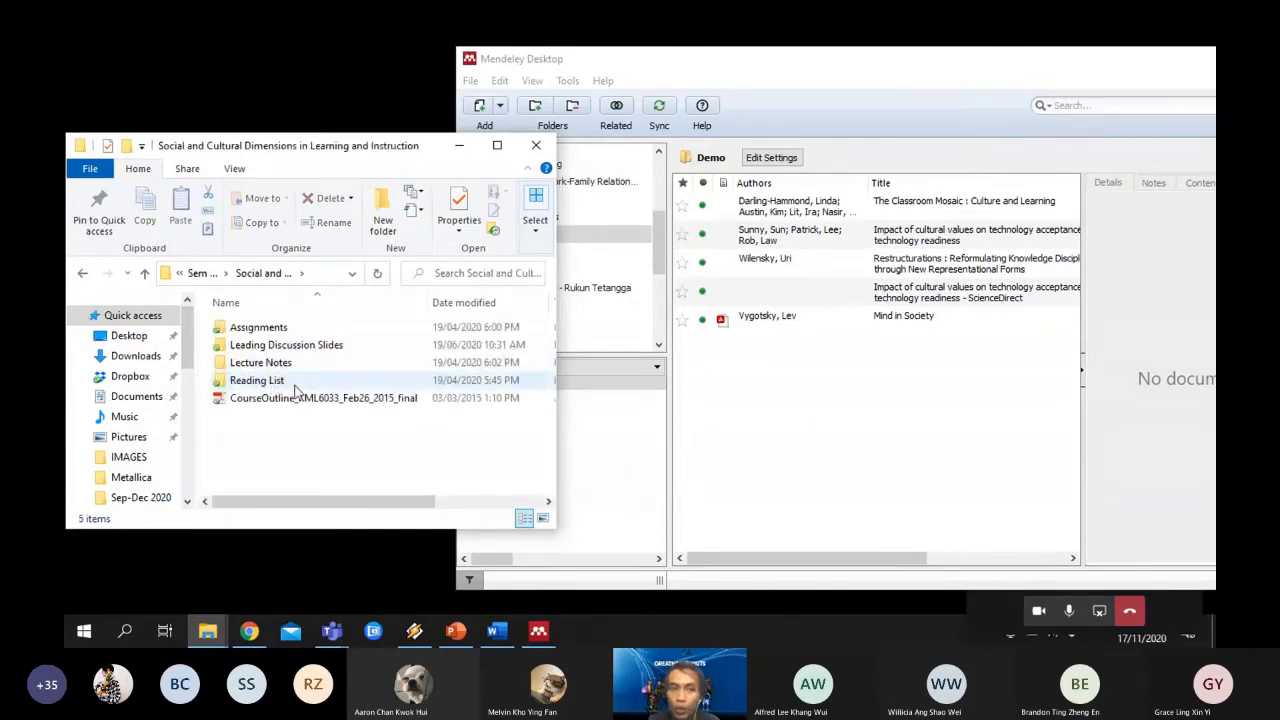
left_click(296, 385)
double_click(297, 383)
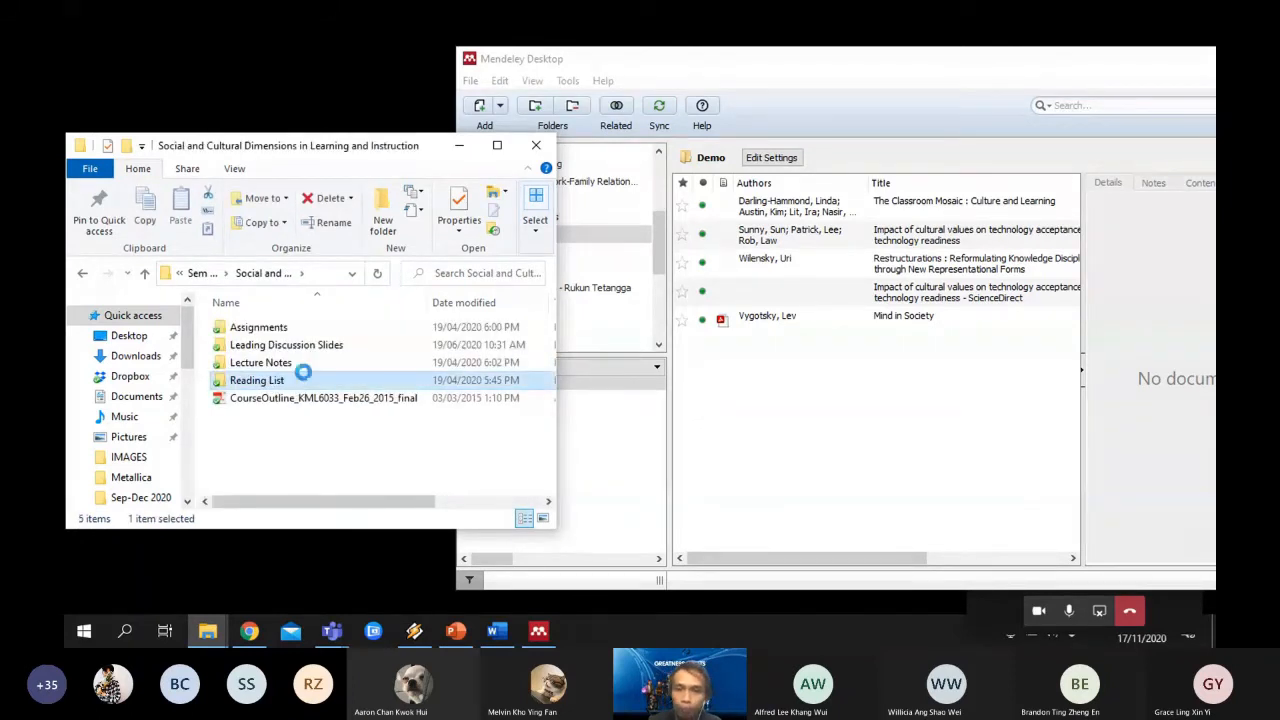
left_click(271, 344)
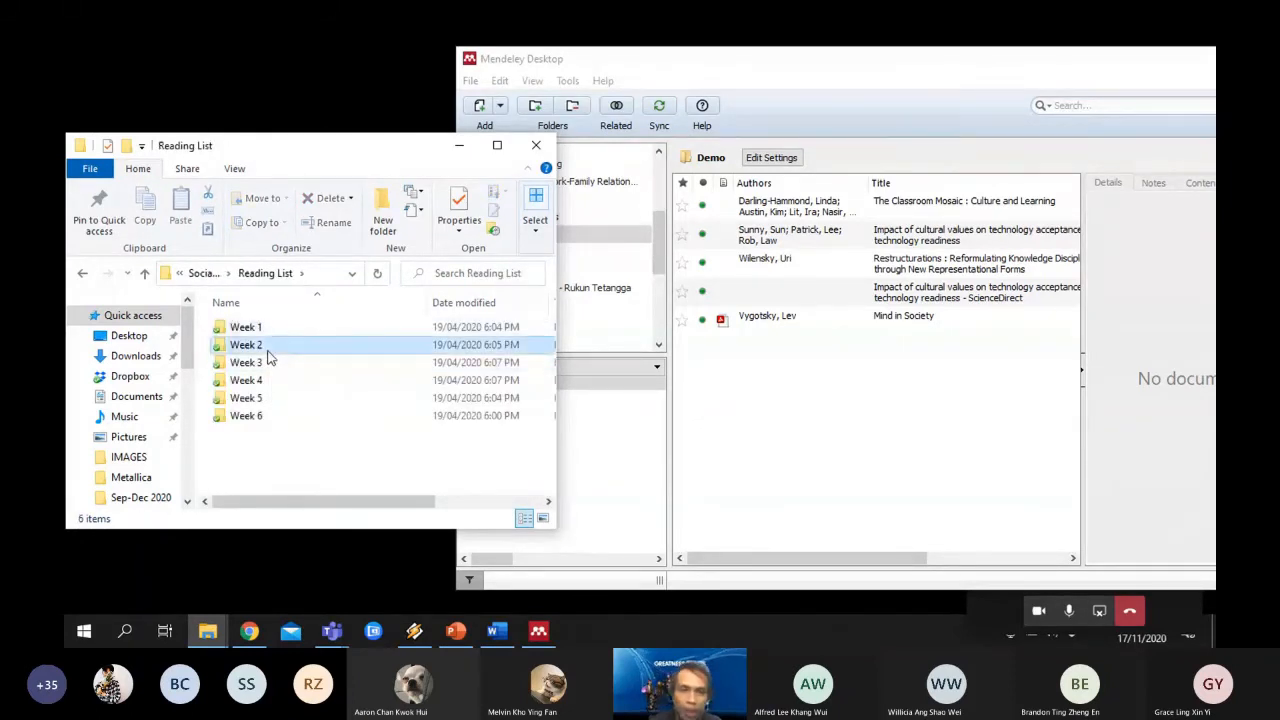
double_click(271, 344)
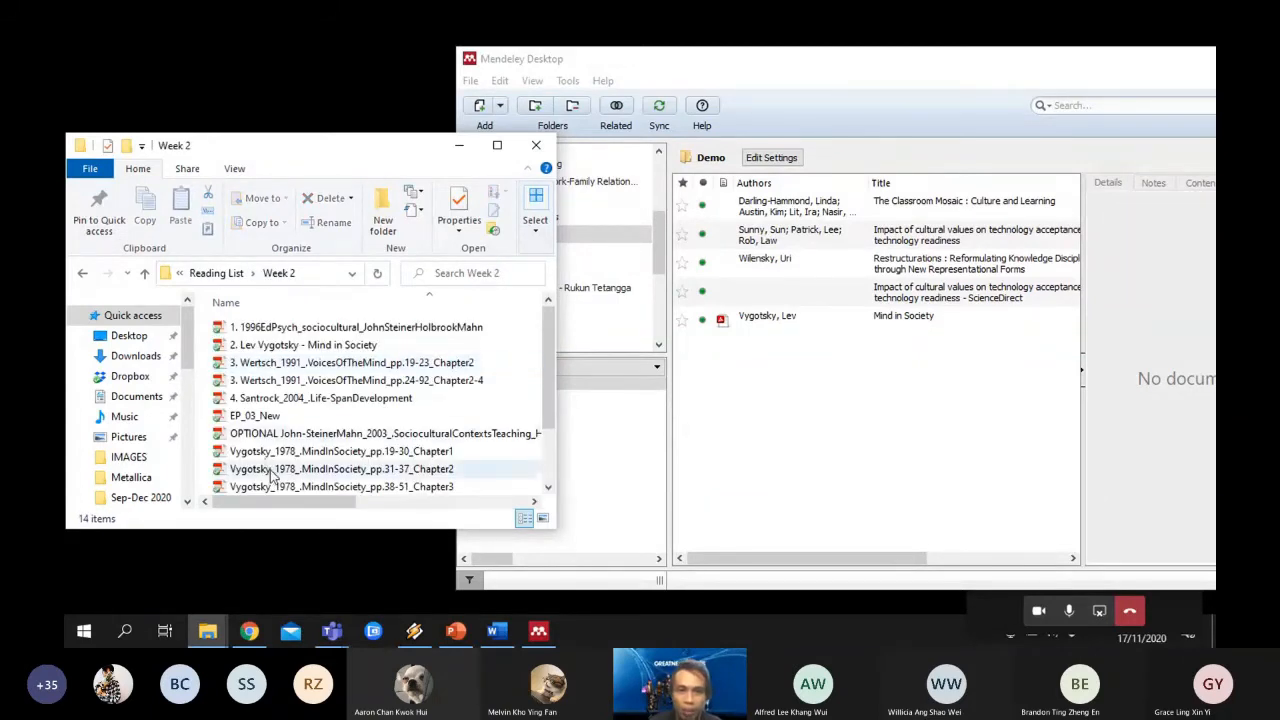
Add the 1991 VoicesOfTheMind_pp.24-92_Chapter2-4 PDF from the Week 2 folder to Mendeley's Demo folder.
left_click(340, 389)
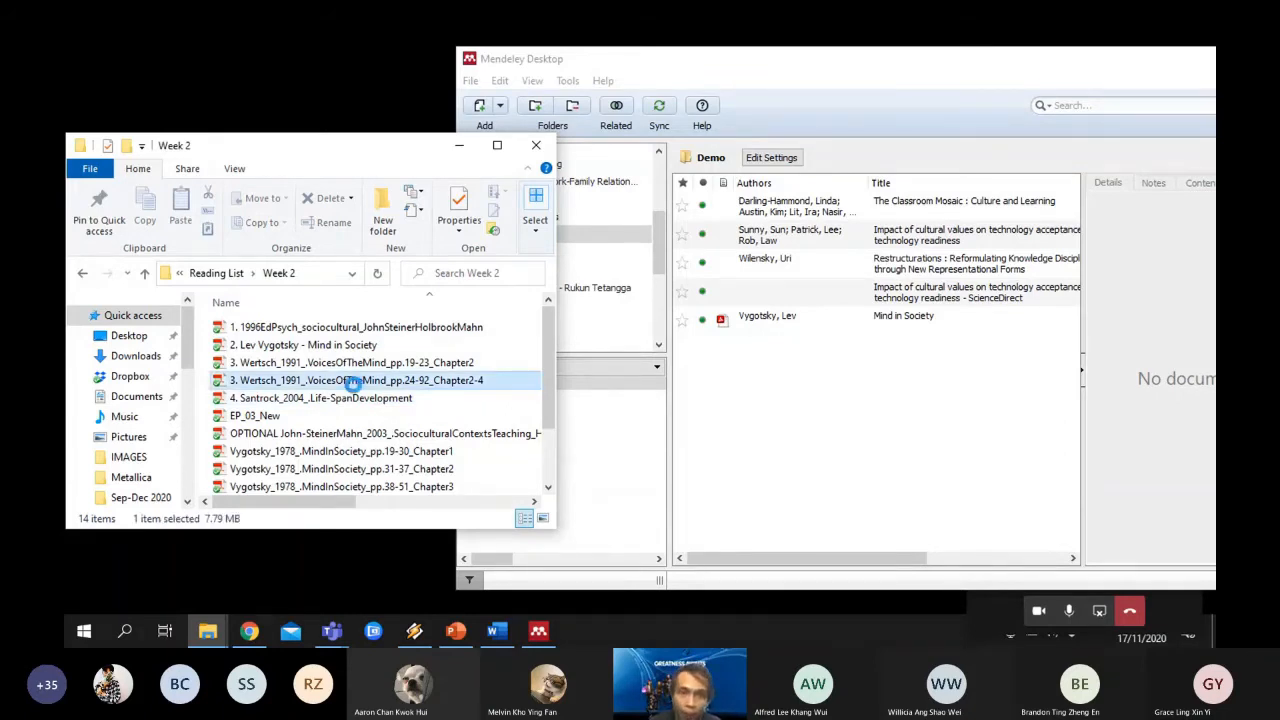
left_click_drag(352, 390, 638, 422)
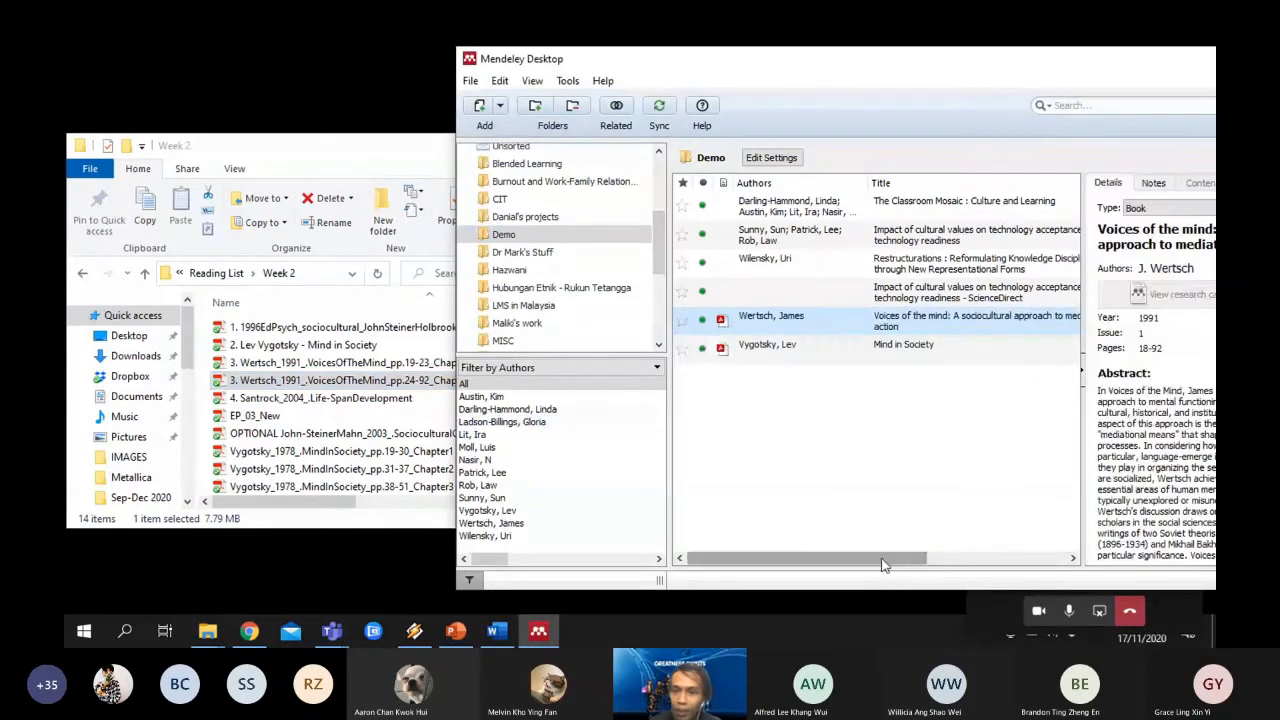
Check the title, year and publication columns of the documents listed in the Demo folder.
left_click(955, 540)
left_click_drag(871, 558, 988, 556)
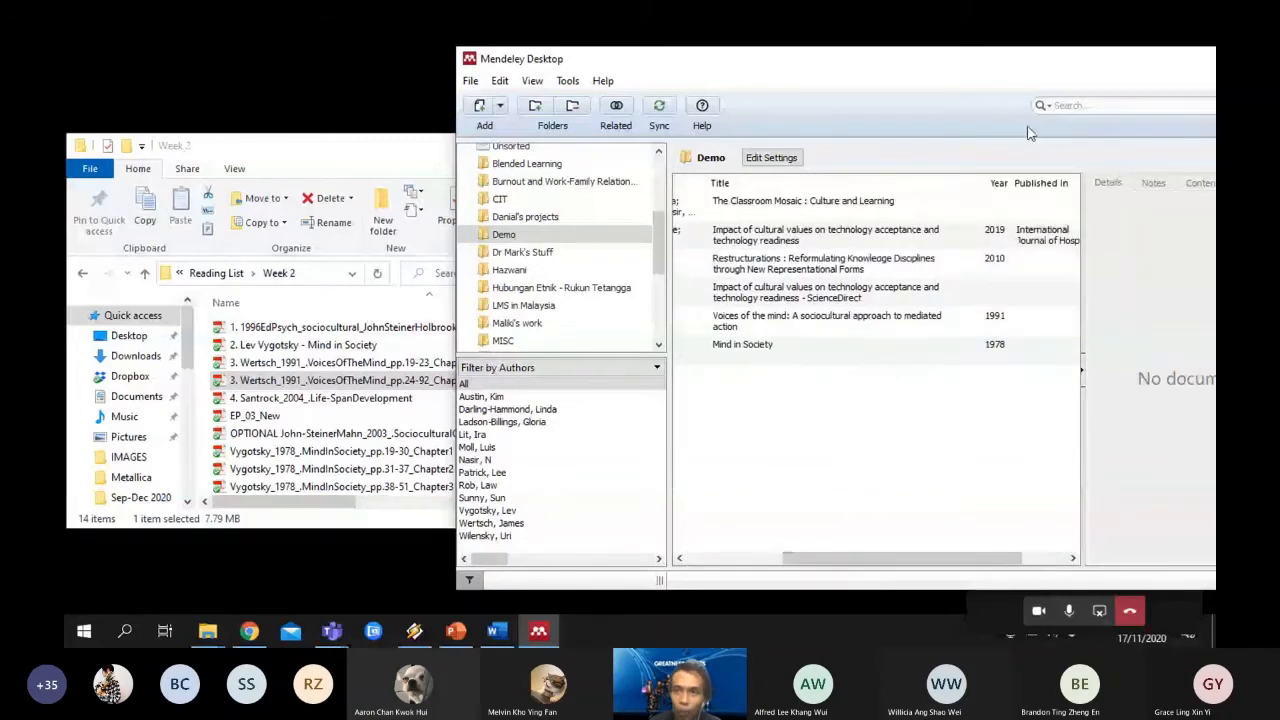
left_click_drag(1030, 72, 954, 71)
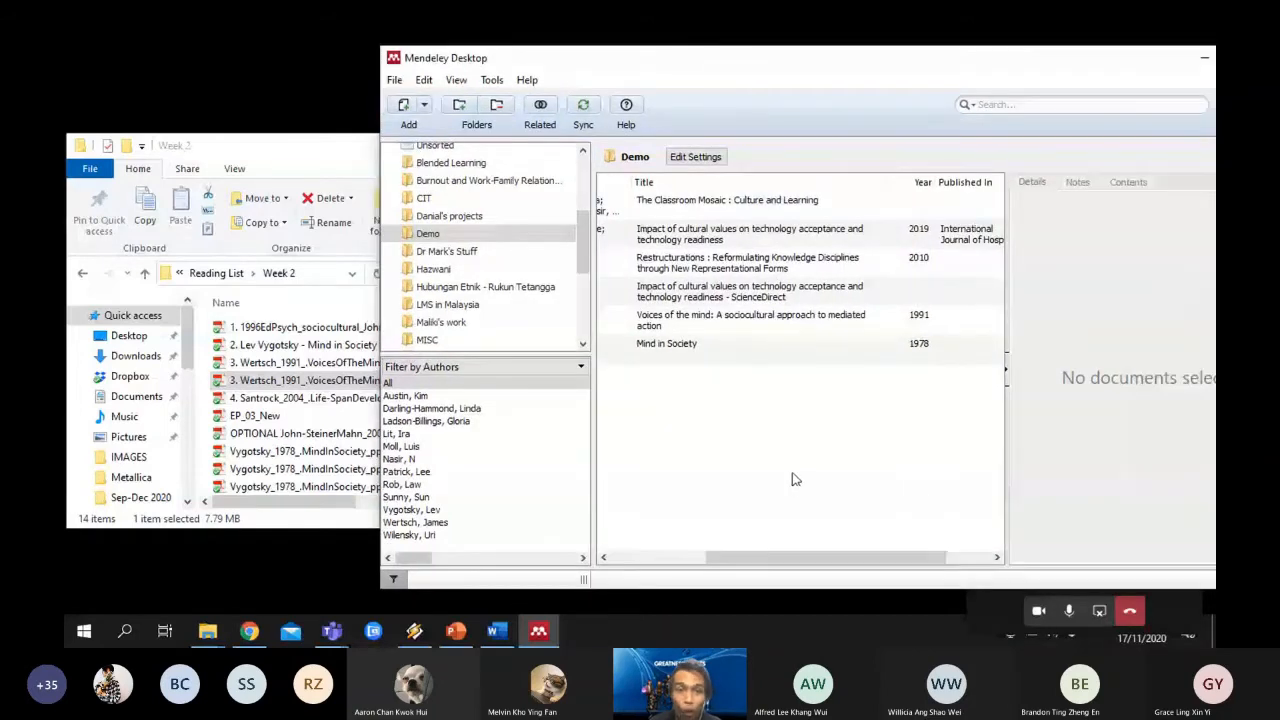
left_click_drag(868, 558, 688, 568)
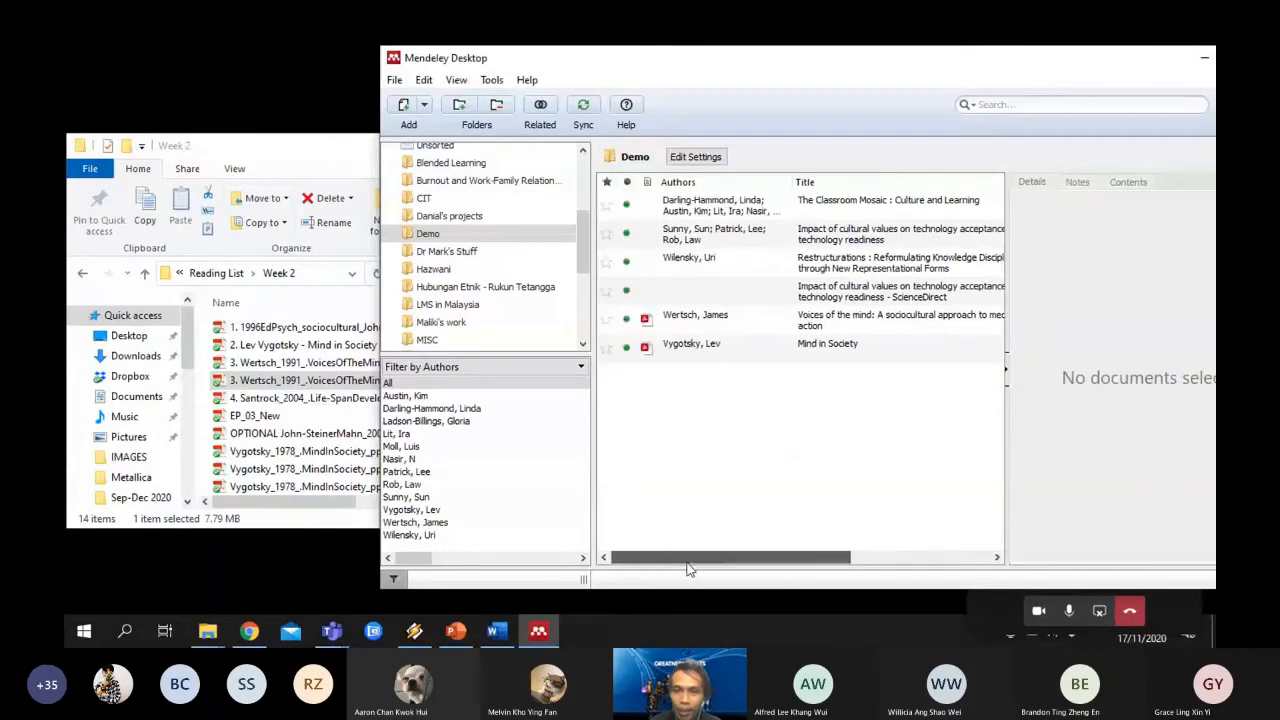
Select the "Voices of the mind" reference, maximize Mendeley and examine its title, authors, year and abstract details.
left_click(754, 331)
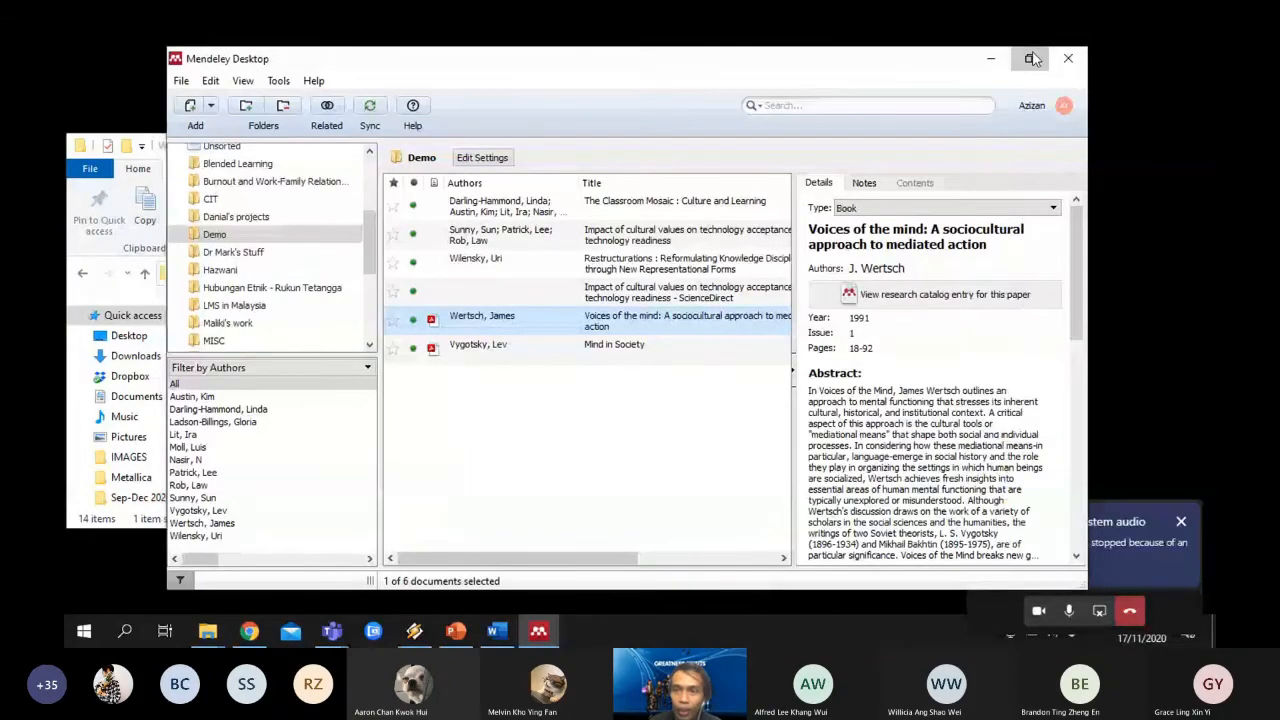
double_click(1033, 57)
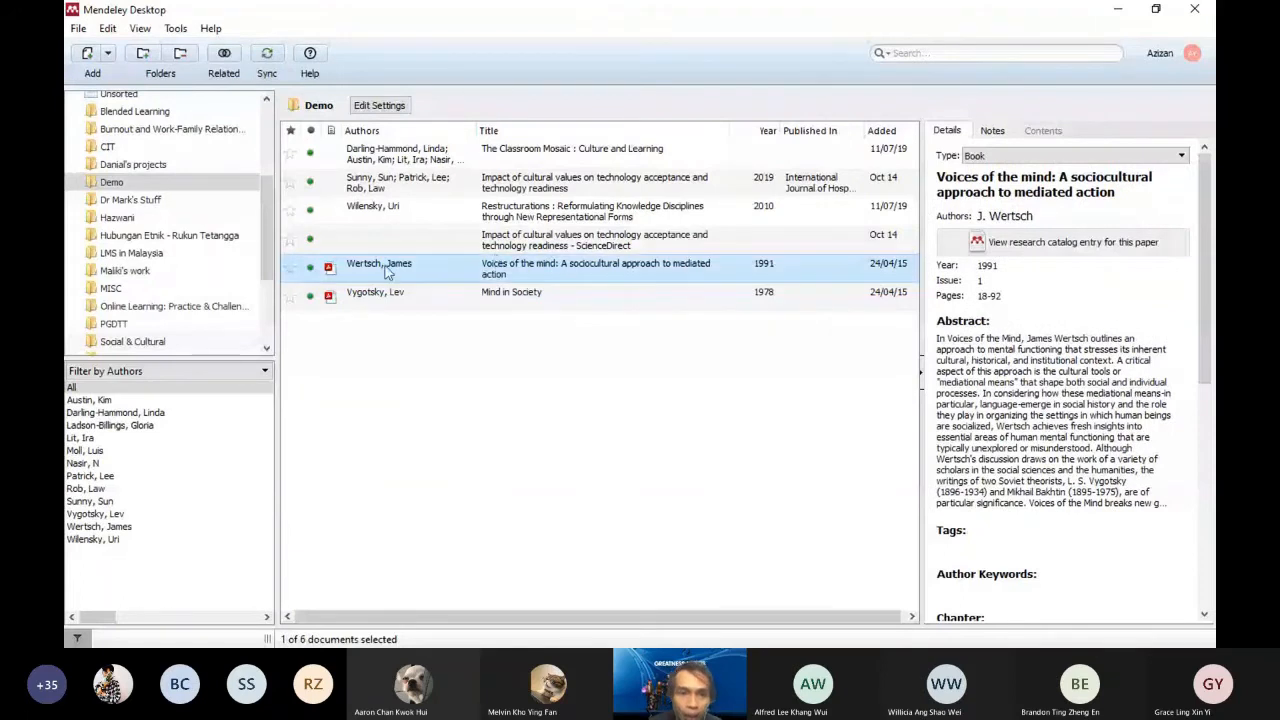
left_click(1070, 180)
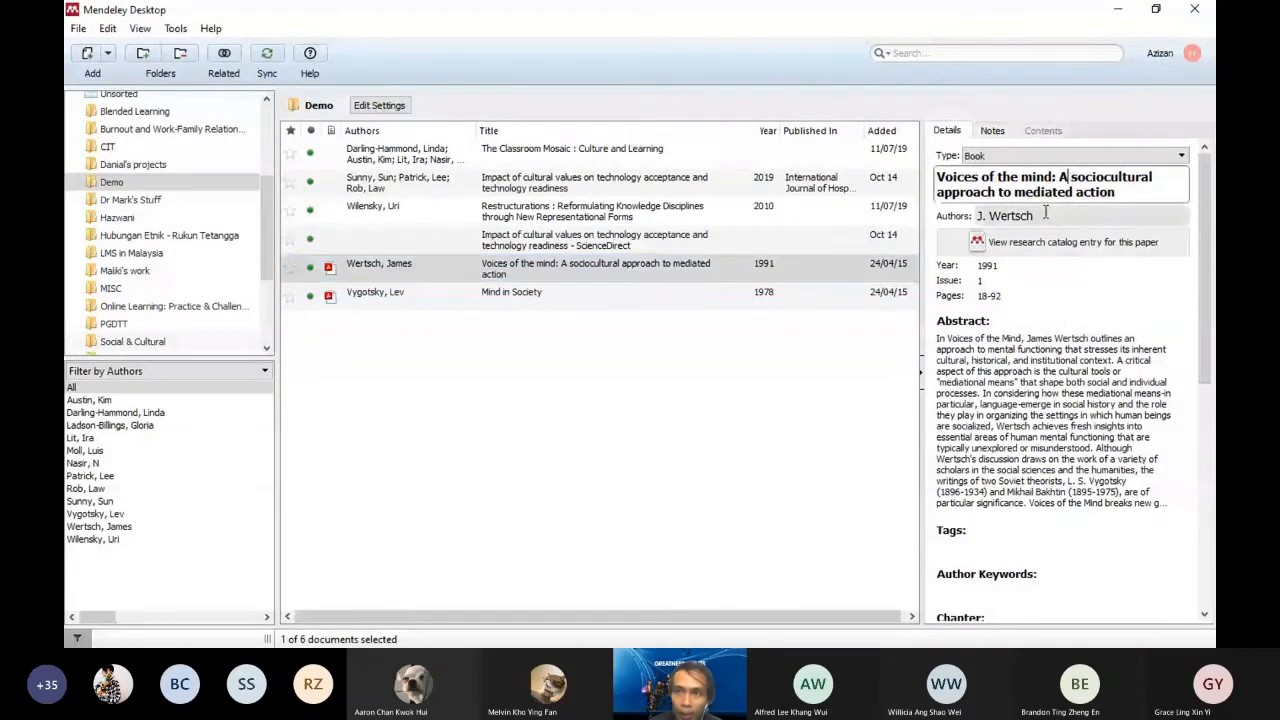
left_click(1045, 217)
left_click(957, 276)
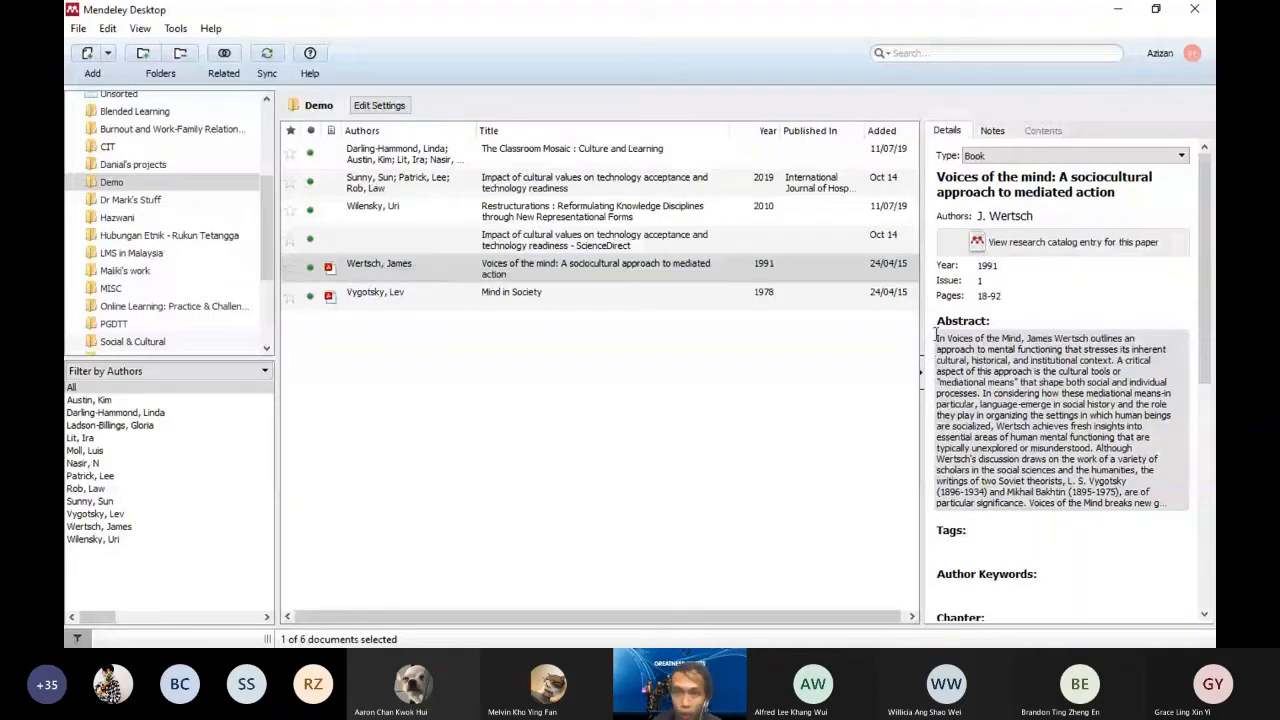
Check the authors and title fields of the "Voices of the mind" reference and view the first page of its PDF.
left_click(1060, 215)
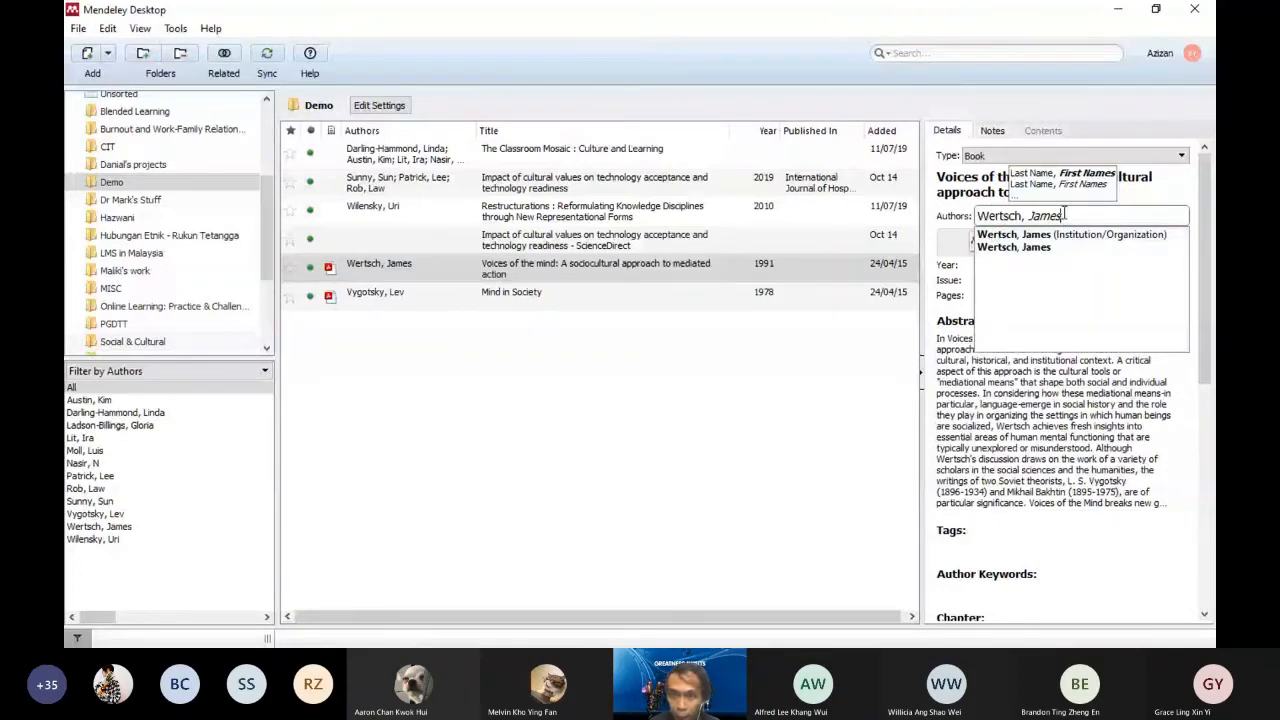
left_click(1160, 190)
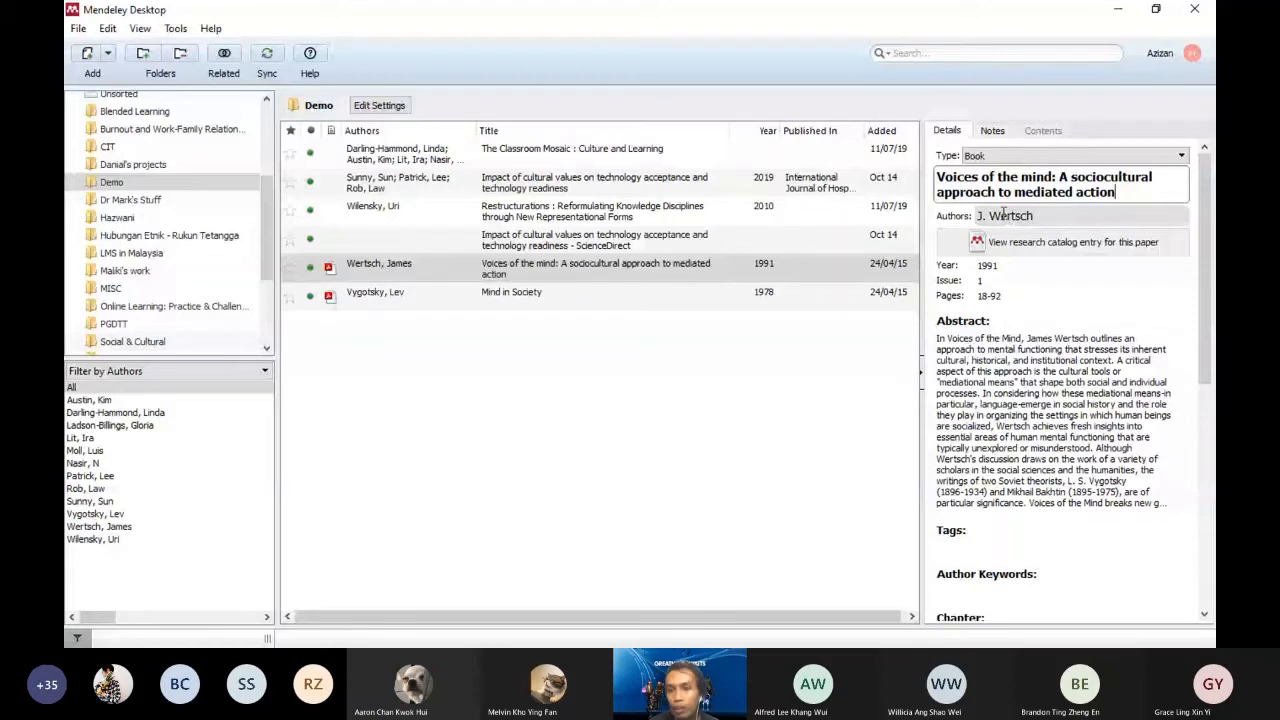
left_click(370, 268)
double_click(370, 268)
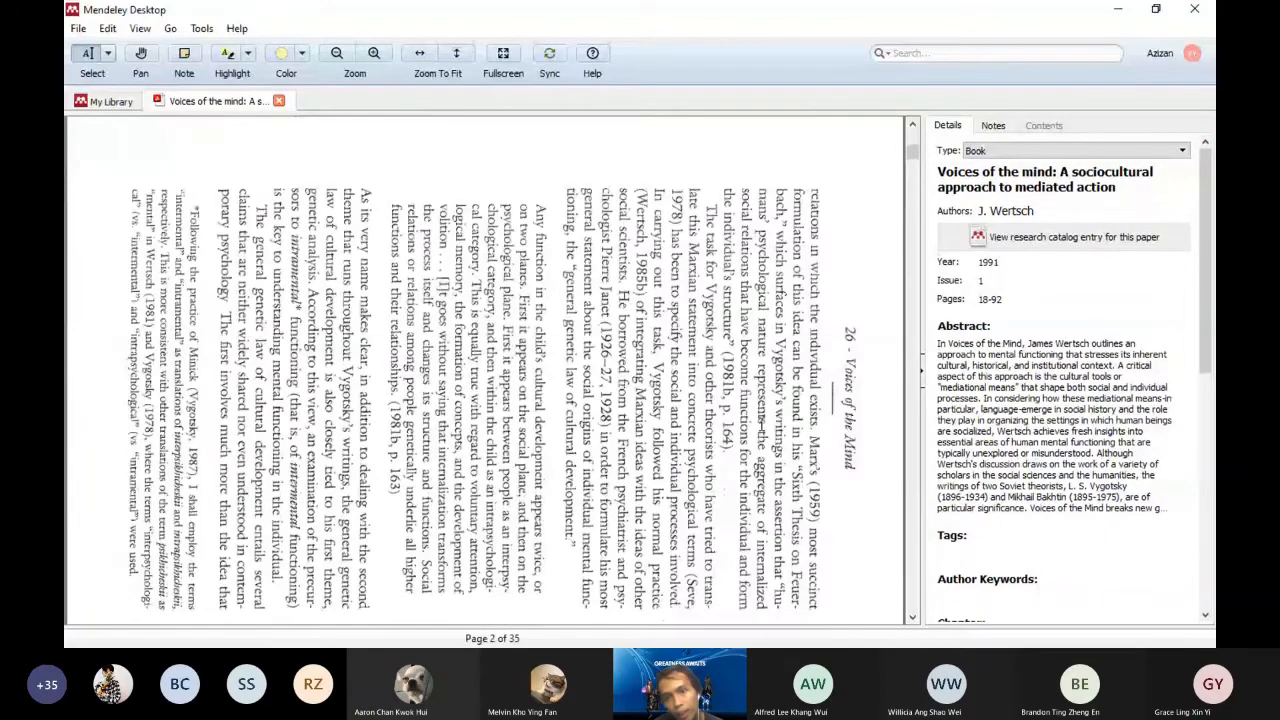
scroll(760, 423, "up", 5)
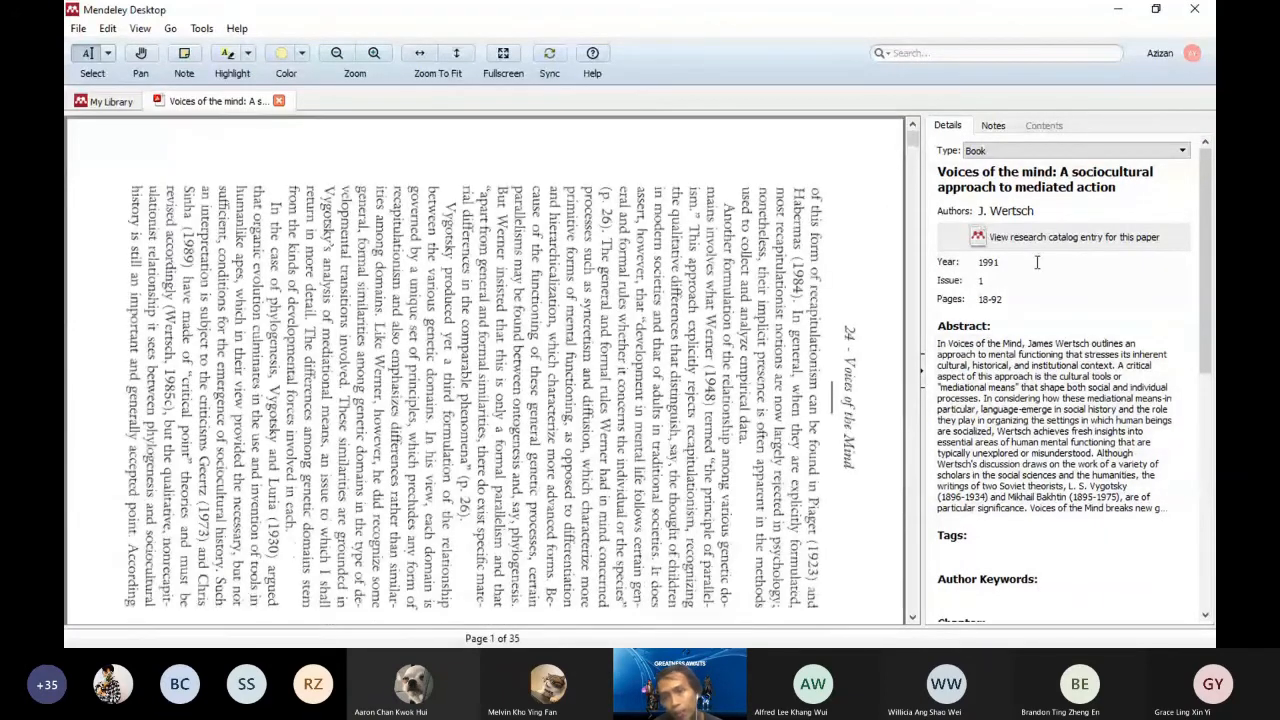
left_click(280, 102)
Open the "Mind in Society" PDF from the Demo folder and go to the opening paragraphs on page 3.
double_click(444, 286)
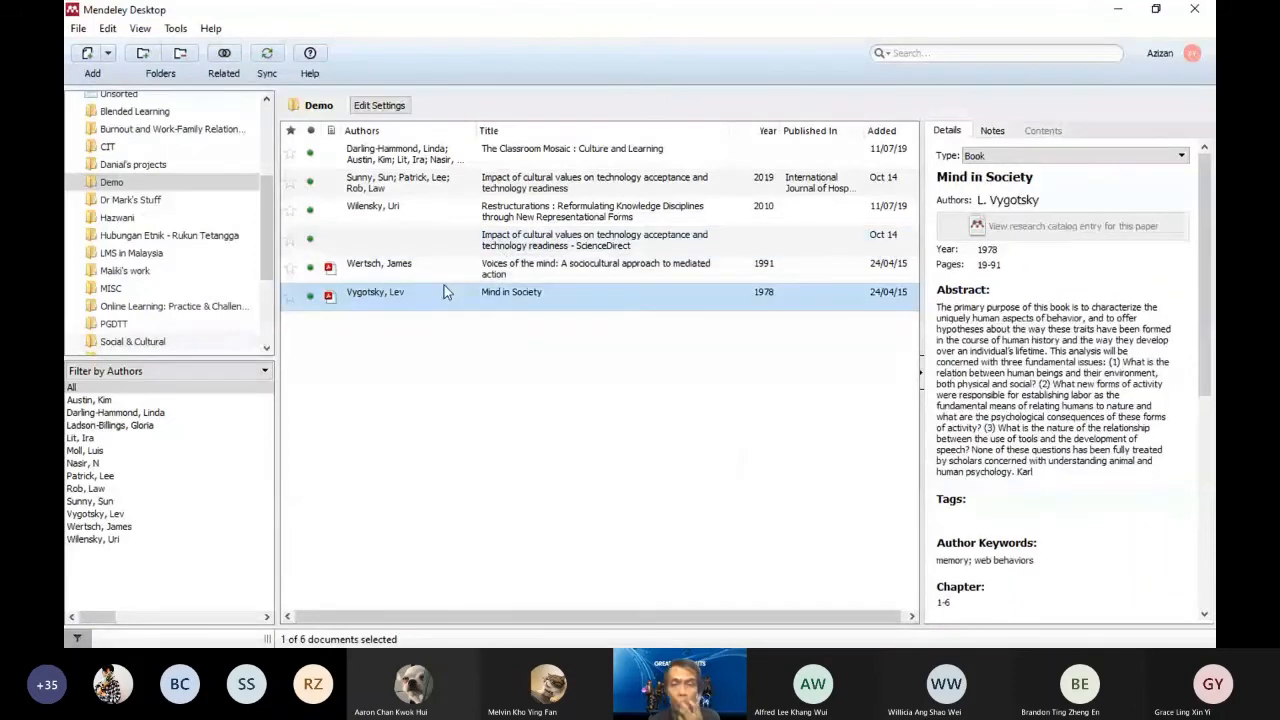
scroll(848, 324, "down", 3)
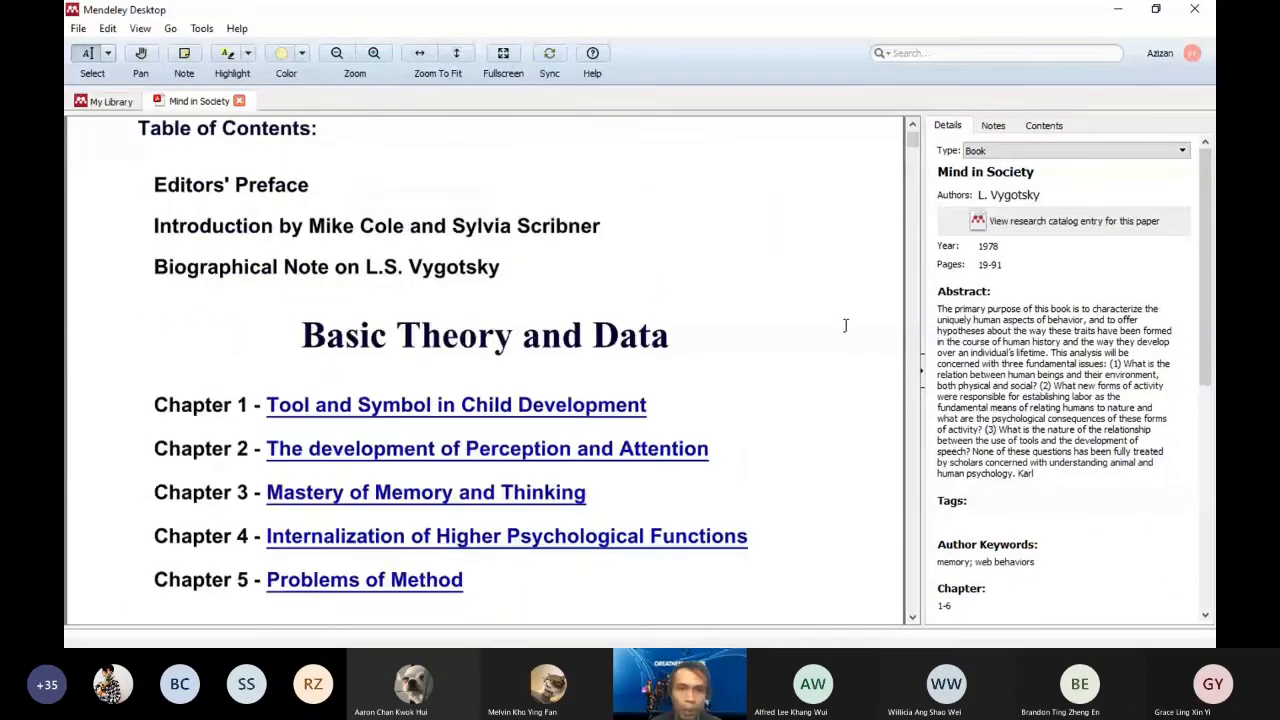
scroll(845, 326, "down", 12)
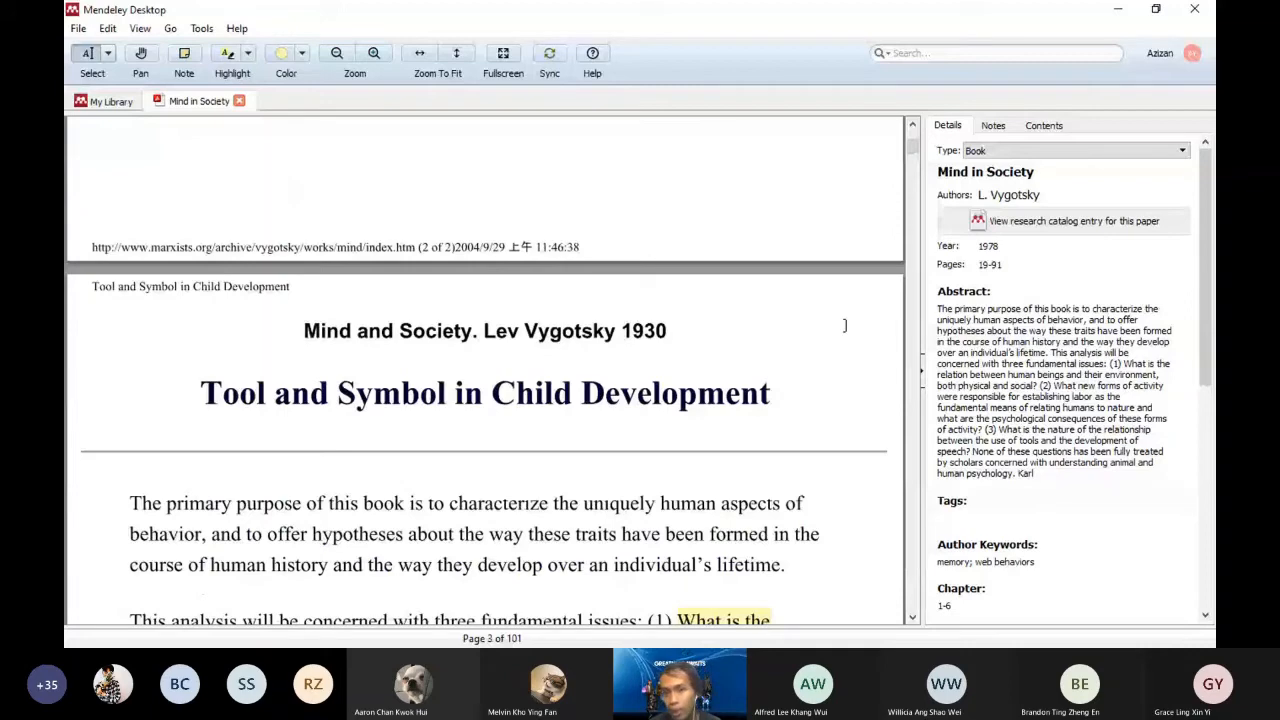
scroll(845, 326, "down", 3)
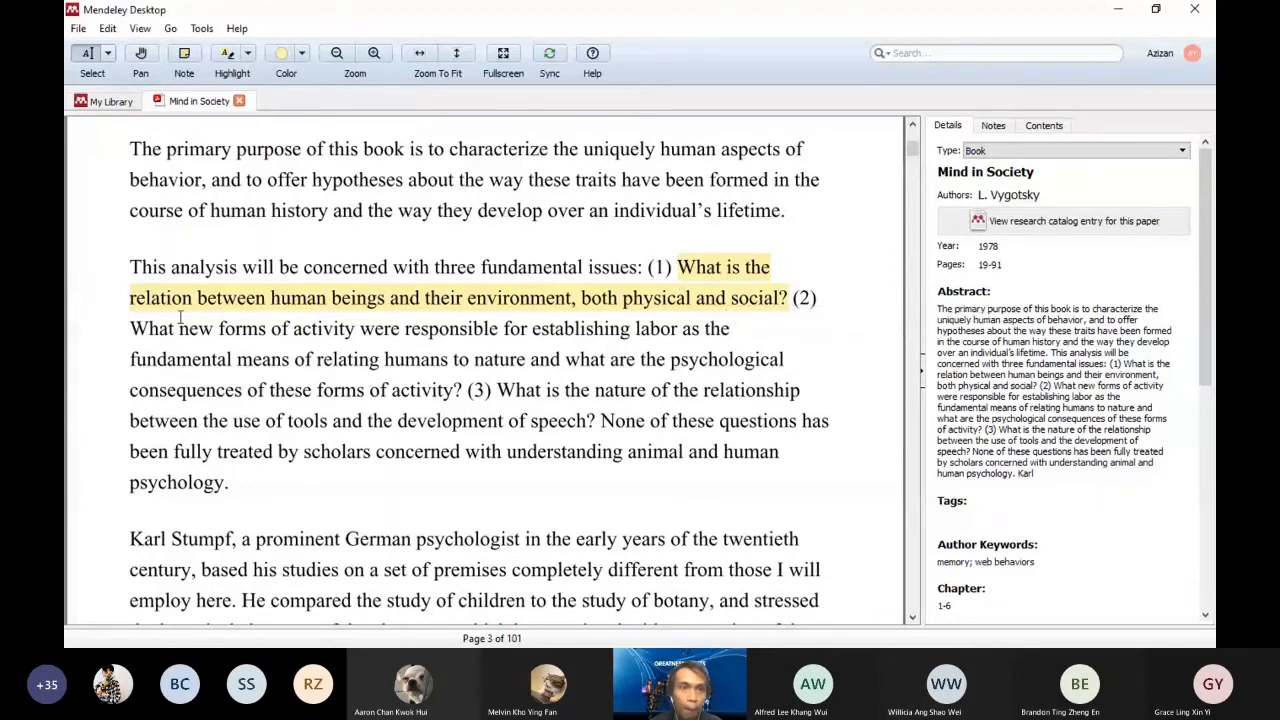
Highlight the phrase "what are the psychological consequences of these forms of activity" on page 3 in yellow.
left_click_drag(272, 323, 302, 322)
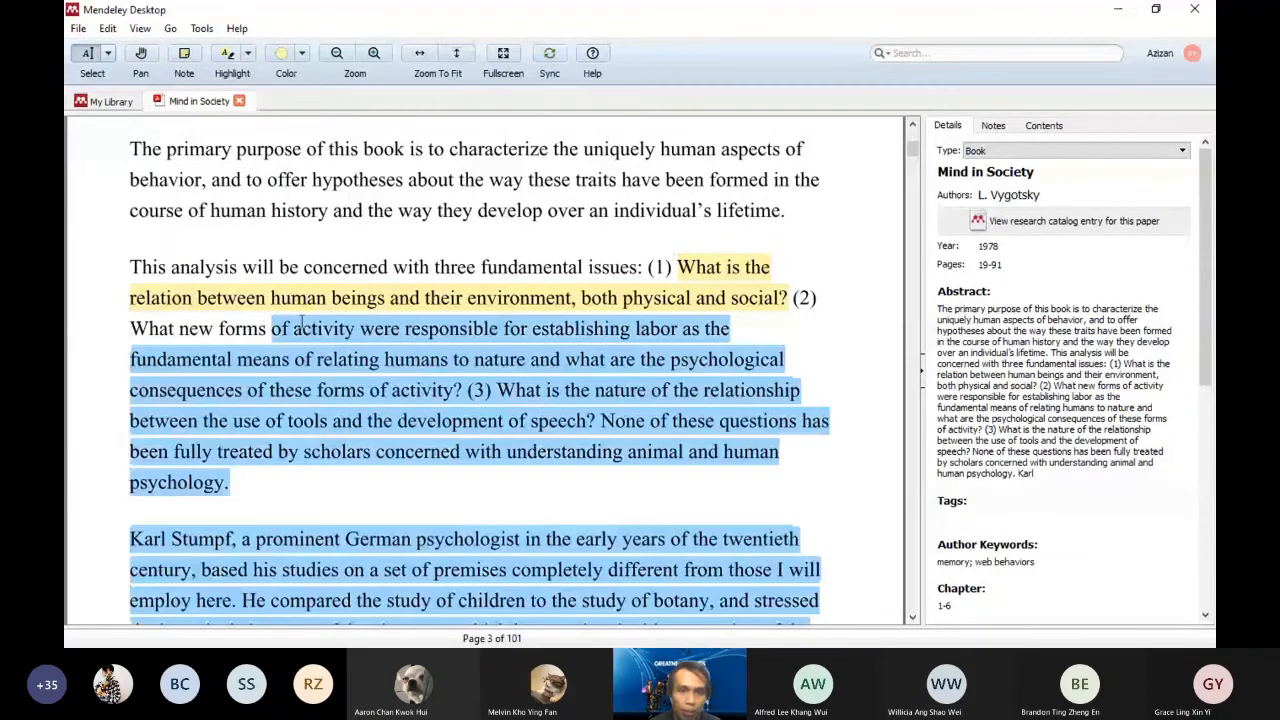
mouse_move(455, 390)
left_mouse_down()
mouse_move(442, 389)
mouse_move(565, 359)
left_mouse_up()
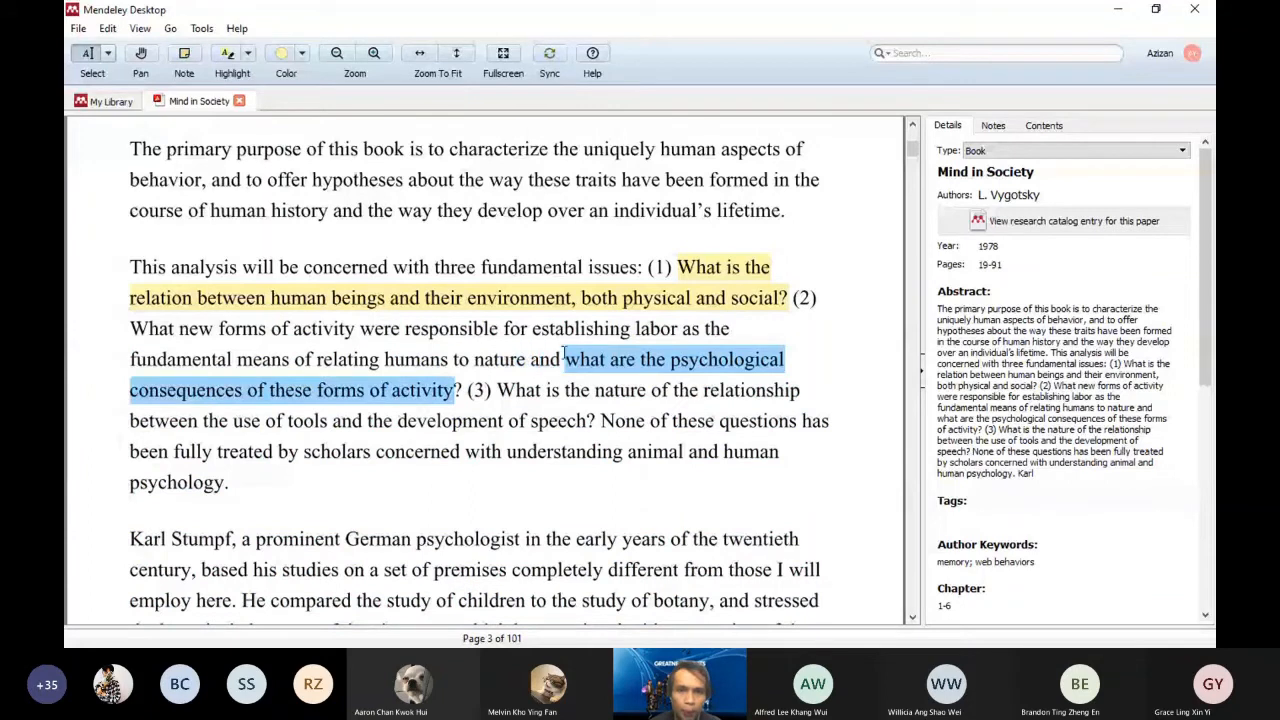
left_click(228, 56)
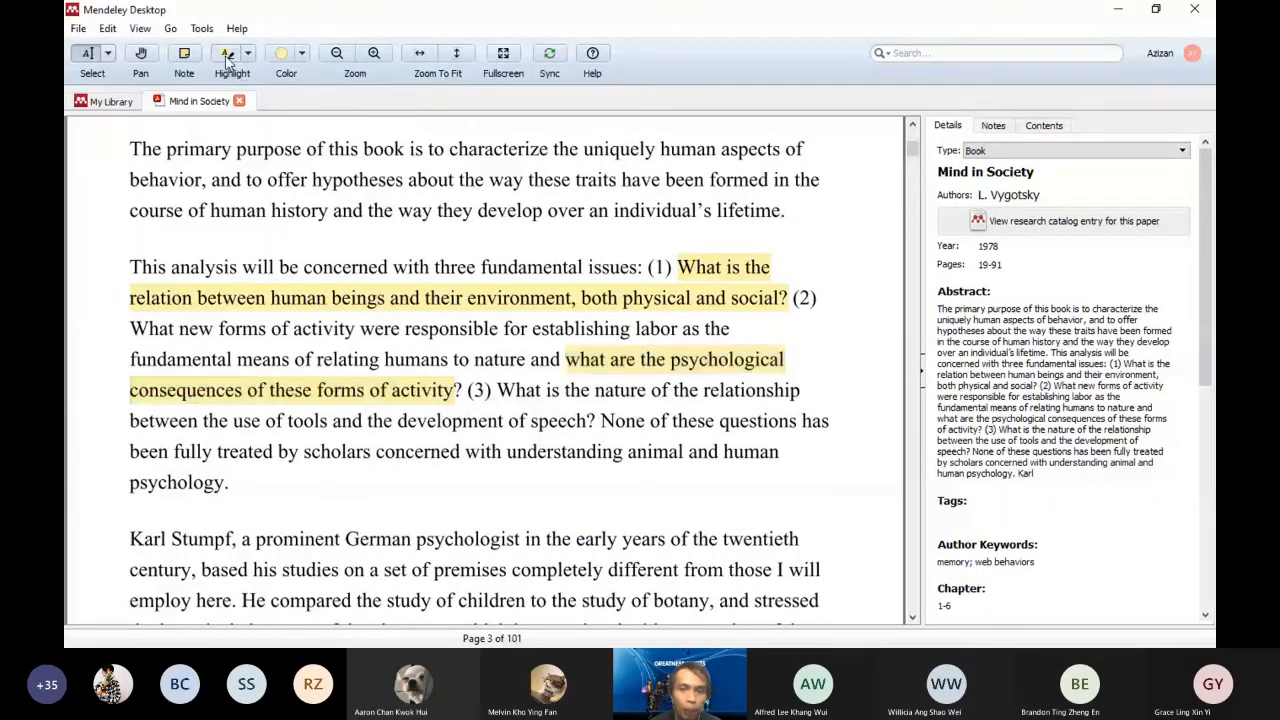
Add a note reading "bla.. bla...bla..." beside the newly highlighted phrase and display the document's notes.
left_click(184, 55)
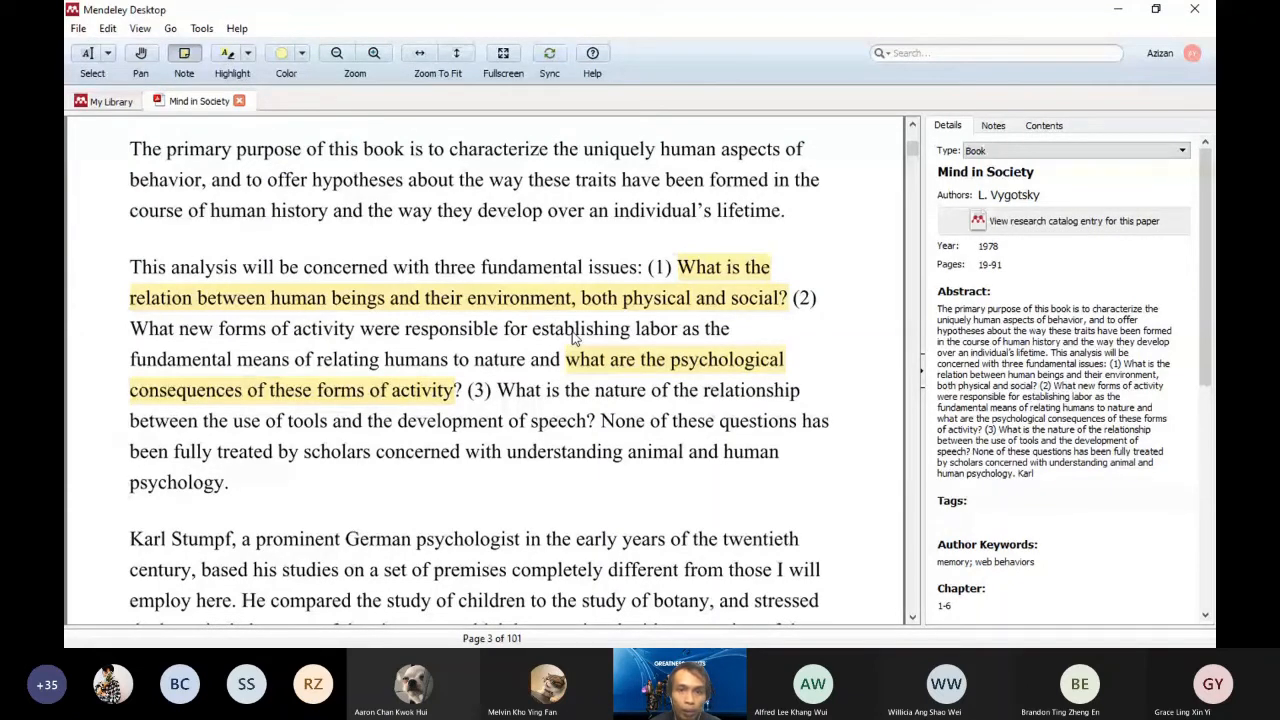
left_click(633, 389)
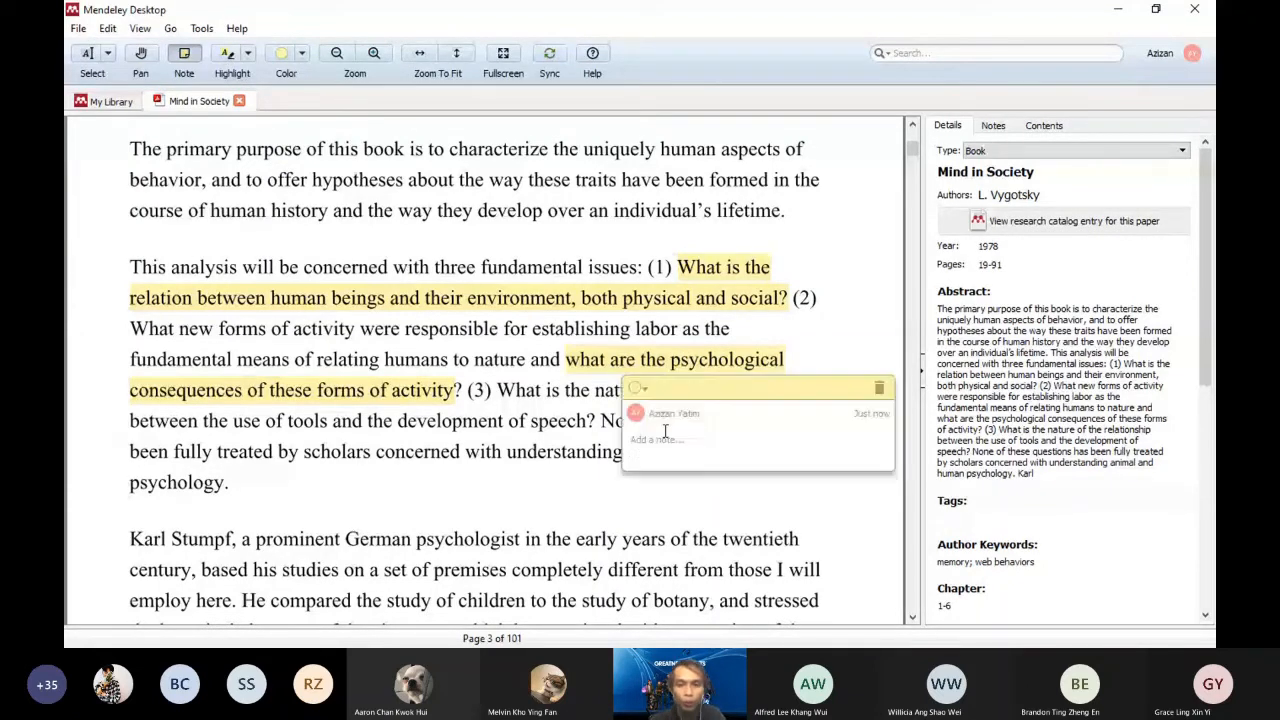
type("bla.. bla..")
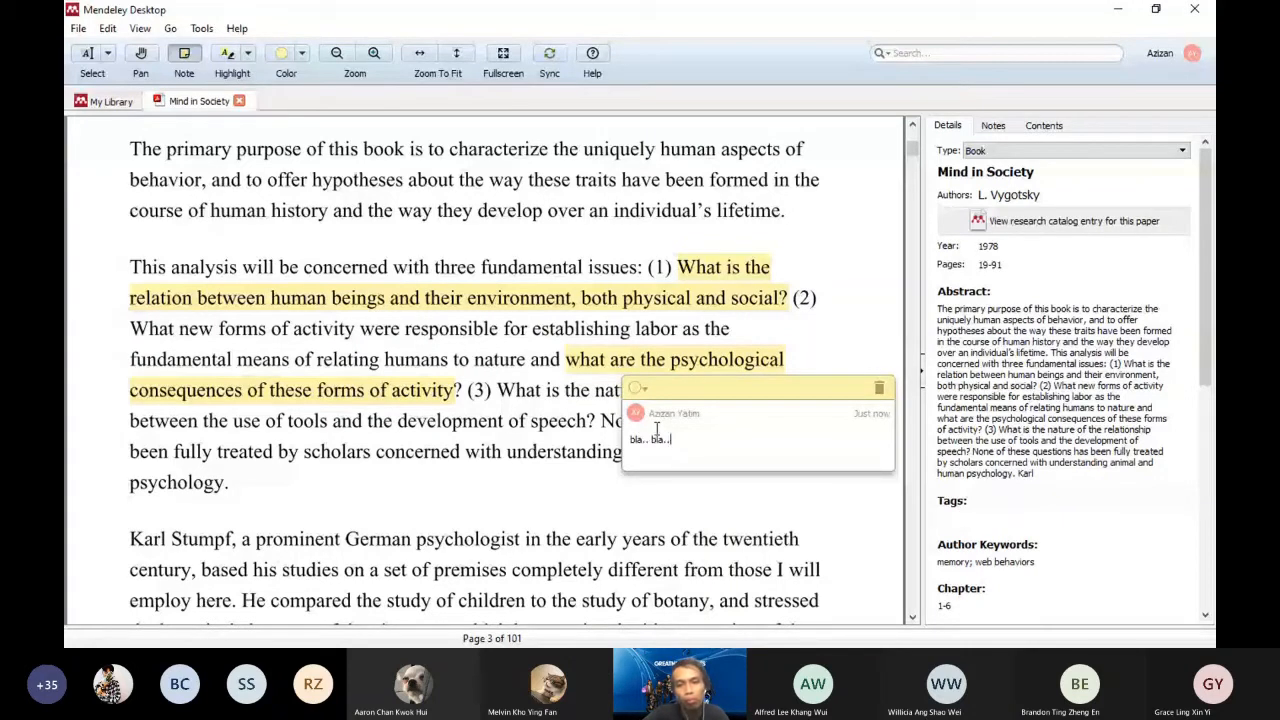
type(".bla...")
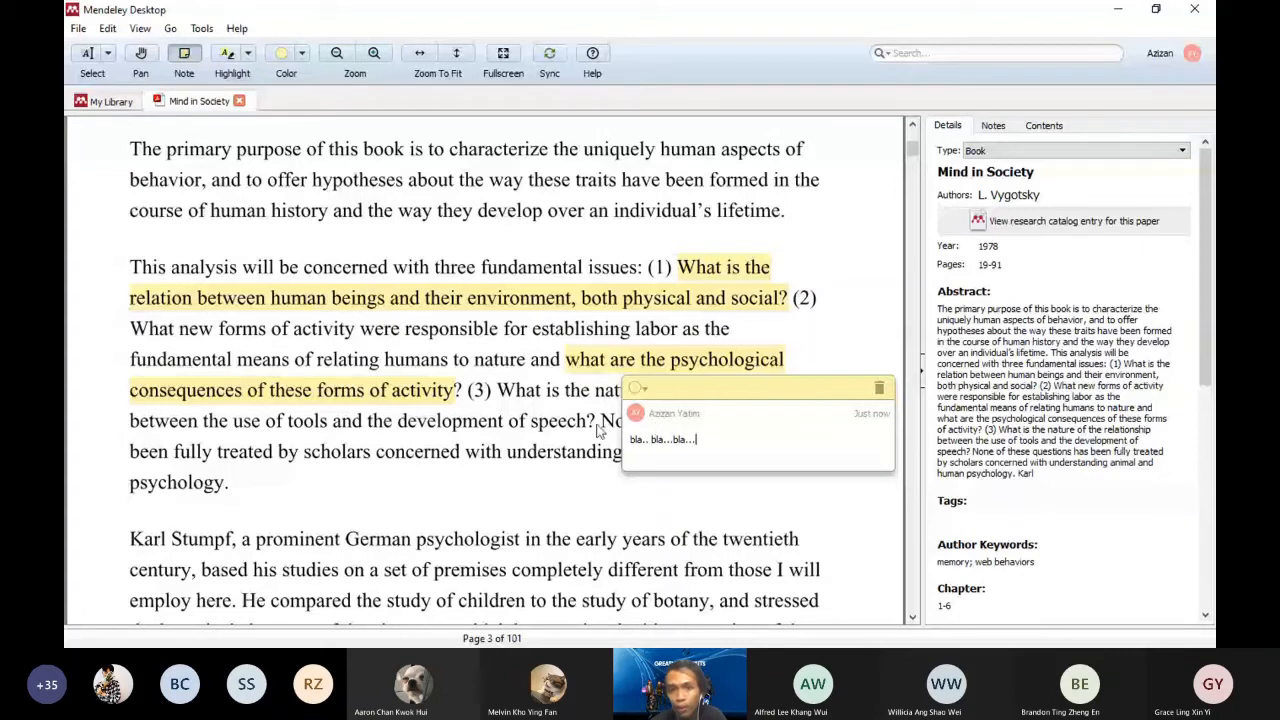
left_click(598, 430)
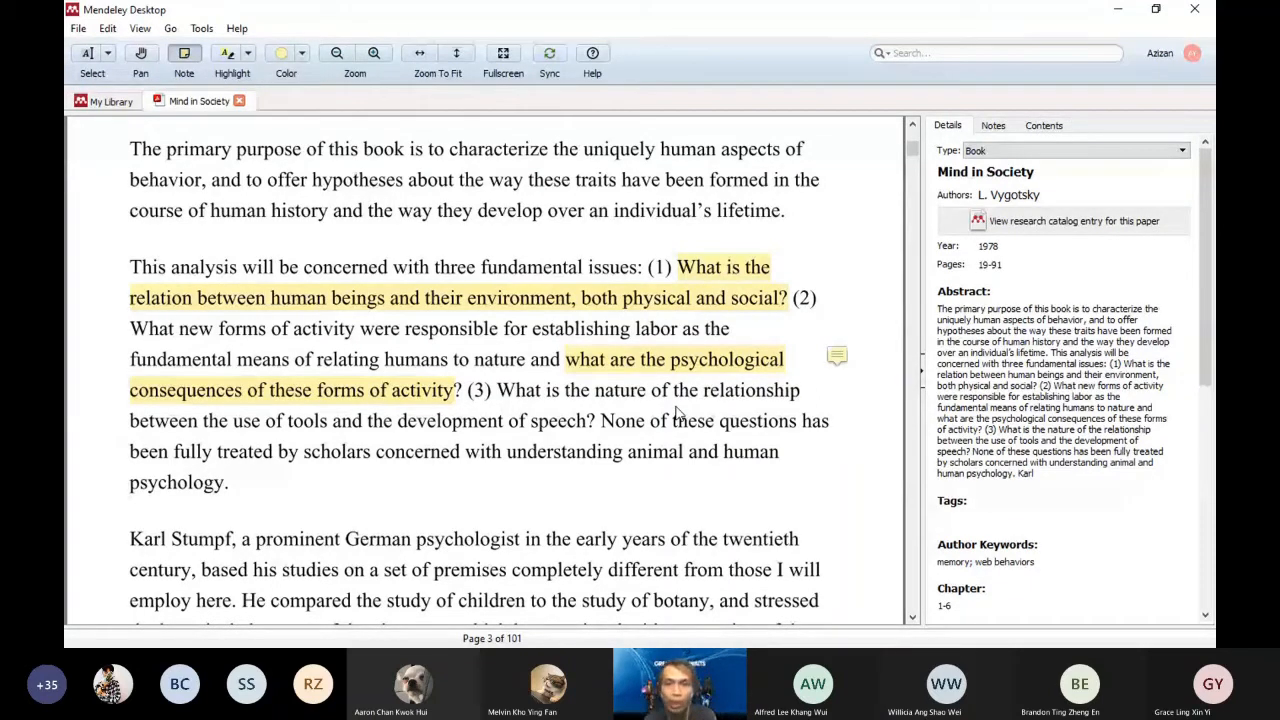
left_click(995, 126)
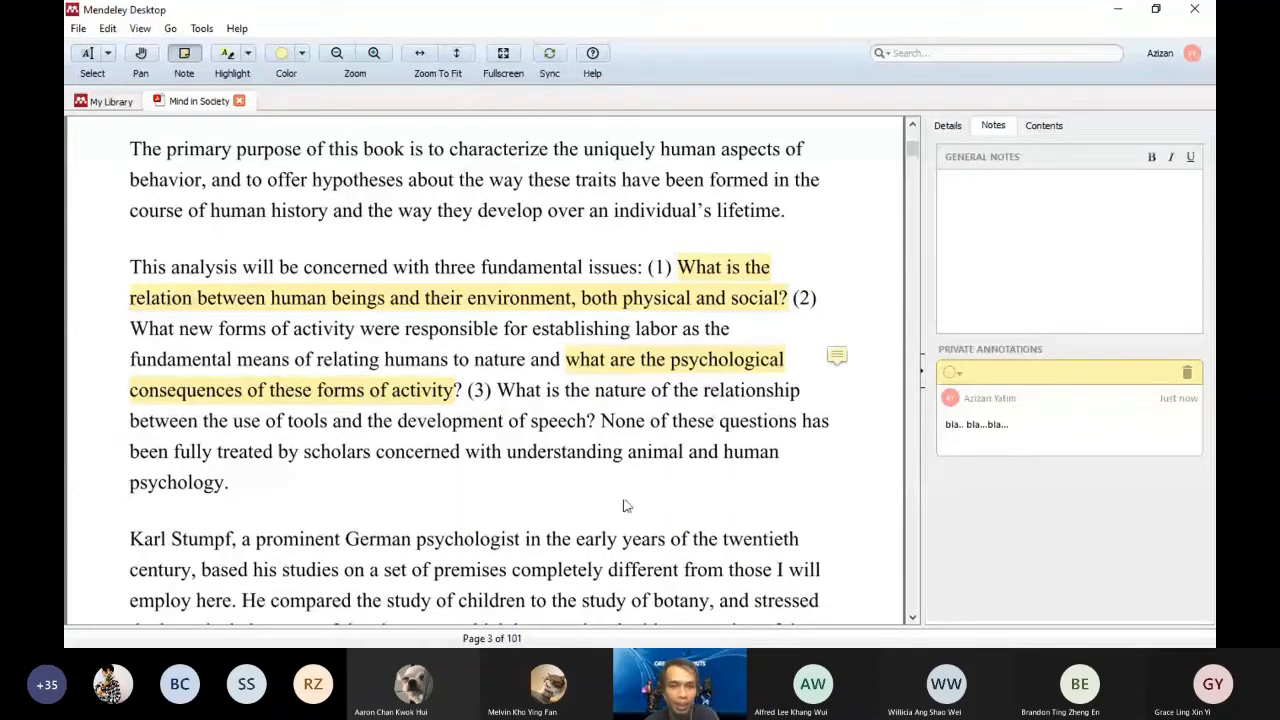
Add a note reading "chimps" at the sentence on chimpanzees' behavior under Practical Intelligence in Animals and Children on page 4.
scroll(623, 506, "down", 10)
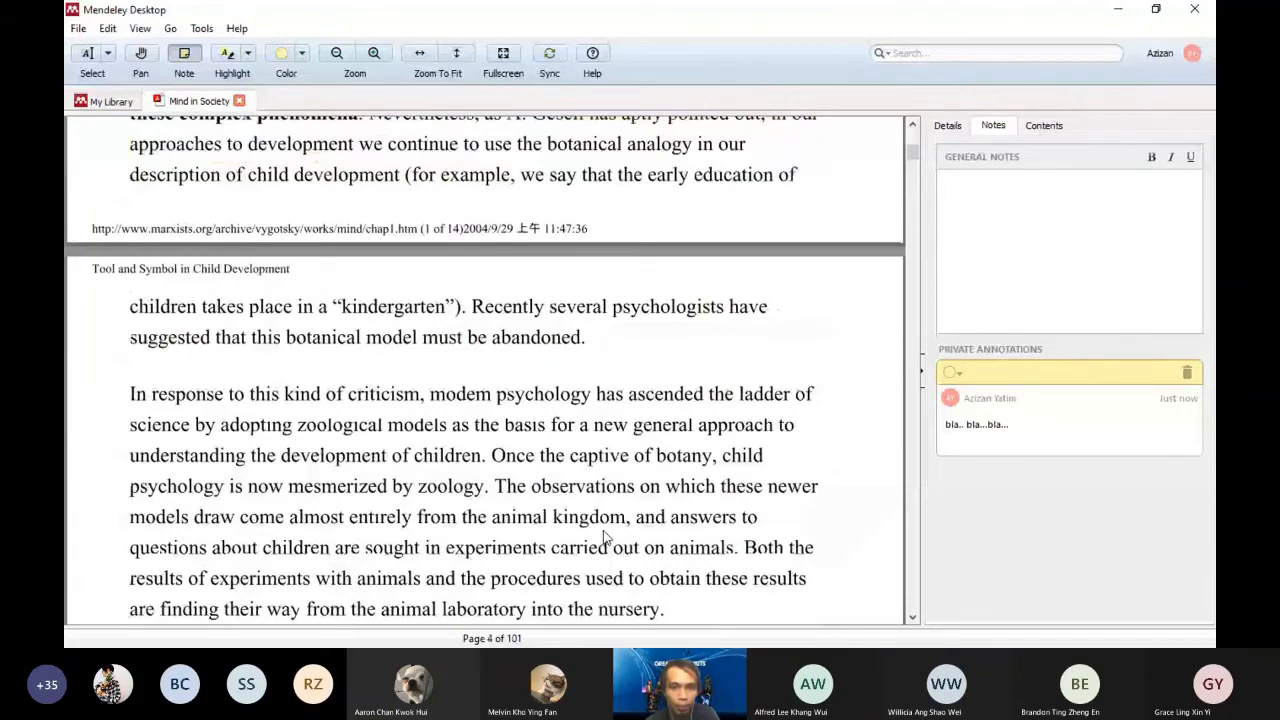
scroll(604, 537, "down", 8)
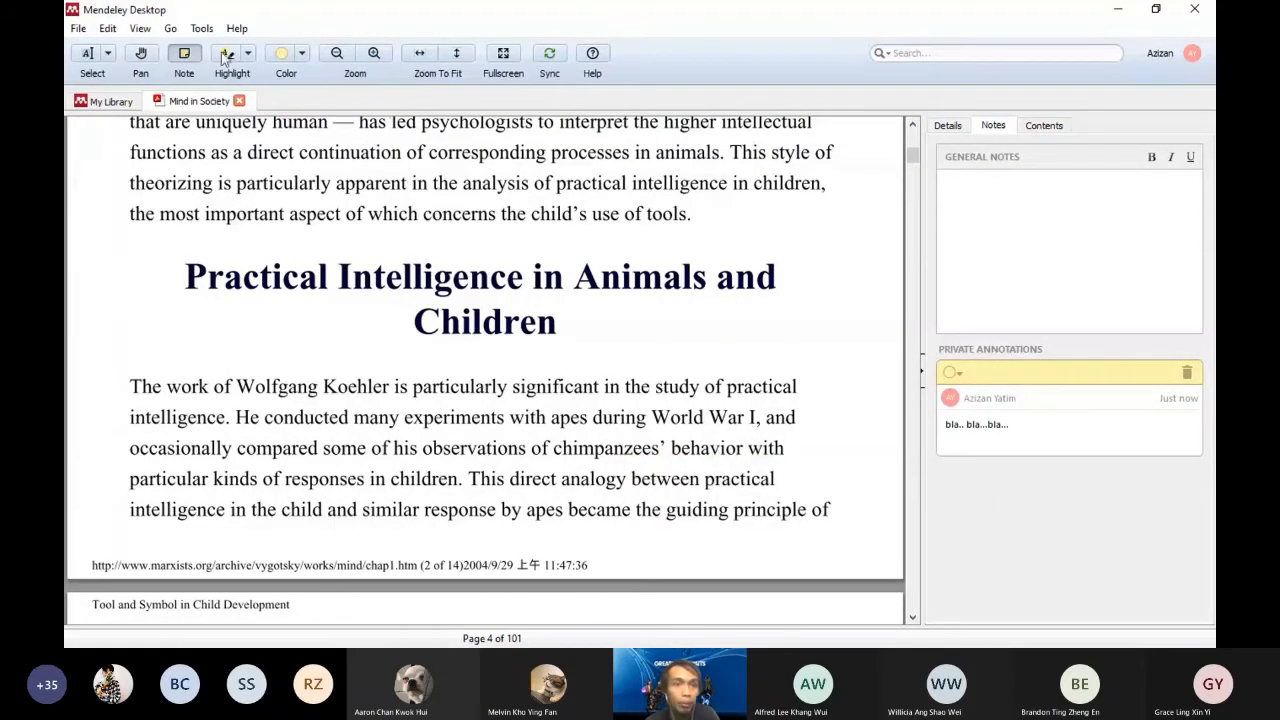
left_click(462, 450)
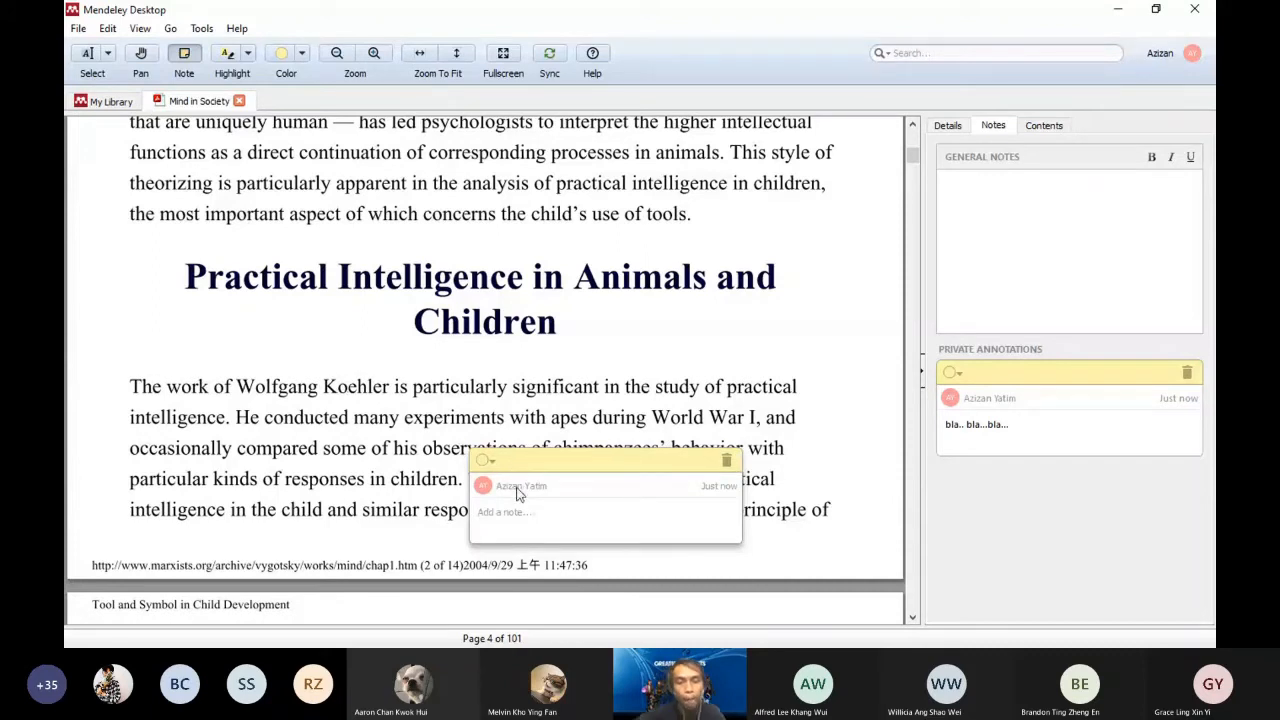
left_click(495, 515)
type("chimps")
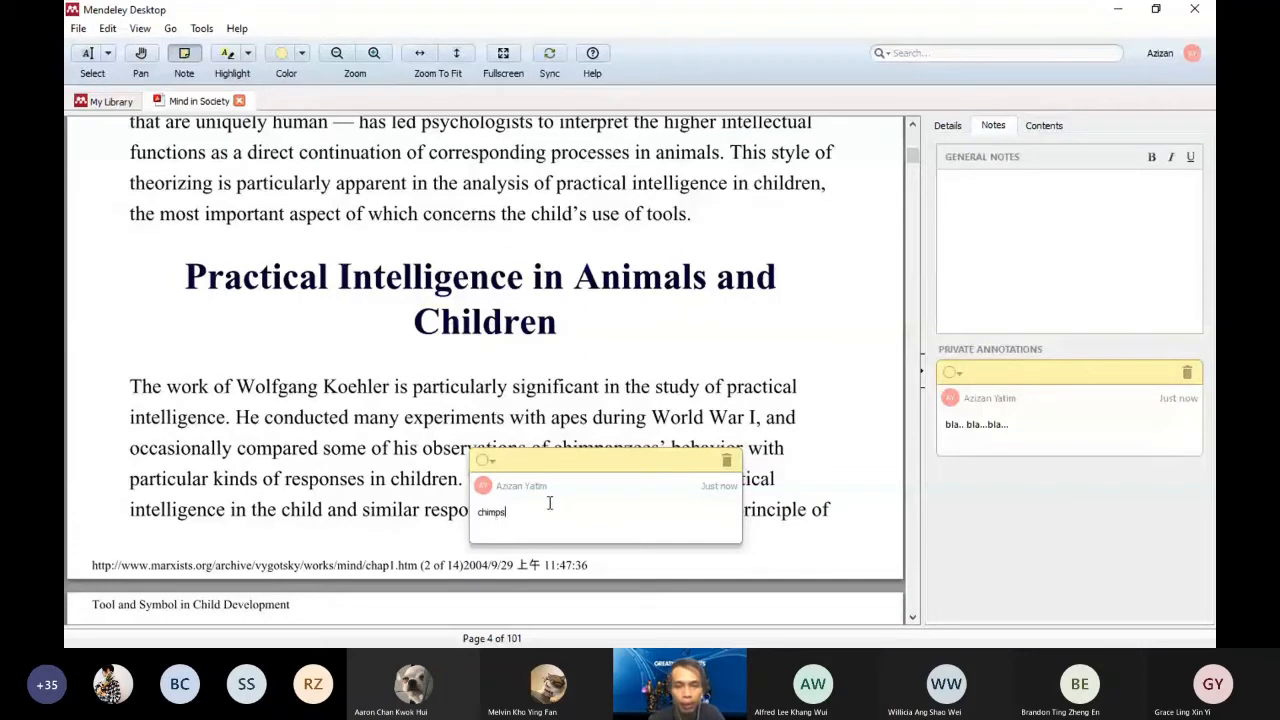
left_click(603, 430)
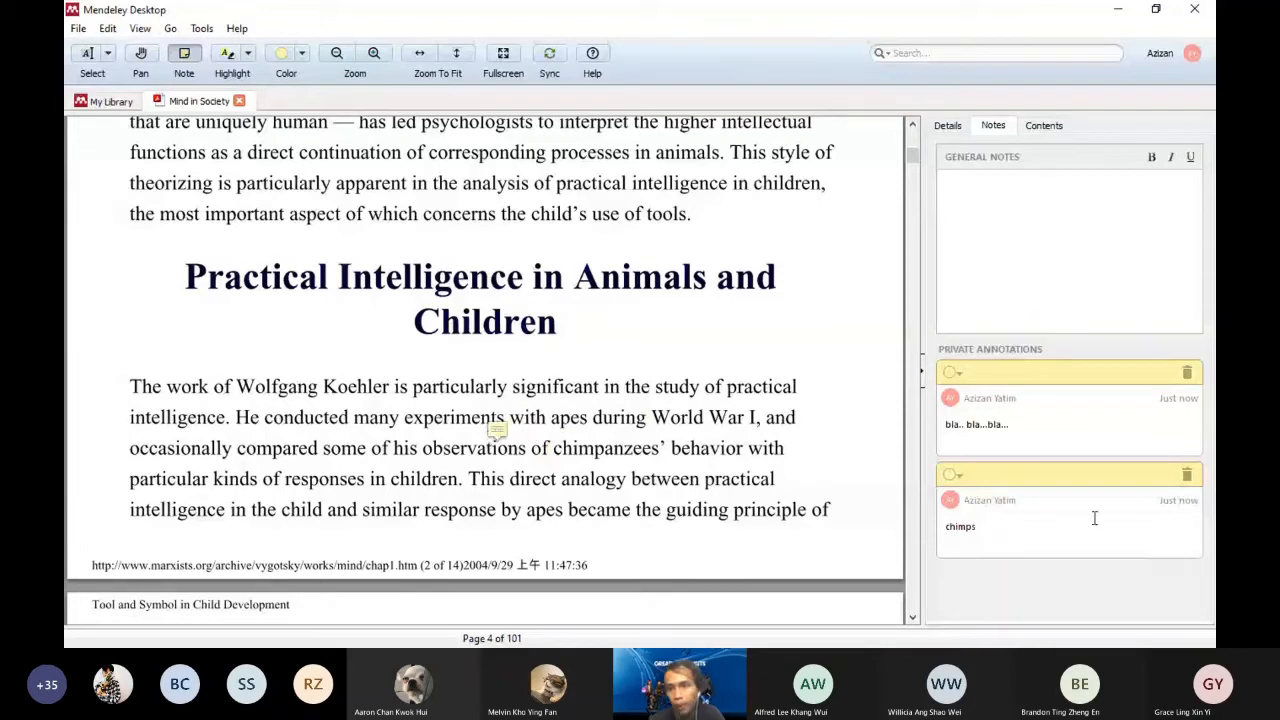
Jump back and forth between the "bla.. bla...bla..." and "chimps" notes from the private annotations.
left_click(1050, 378)
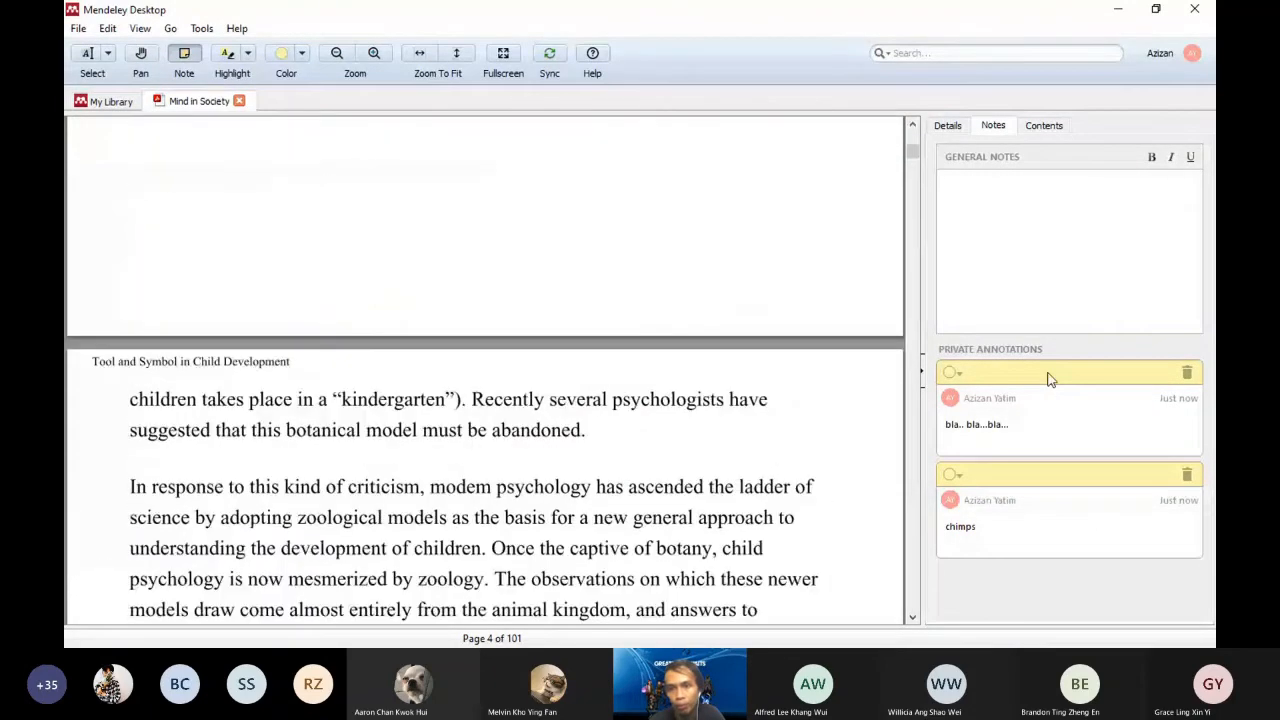
left_click(1038, 487)
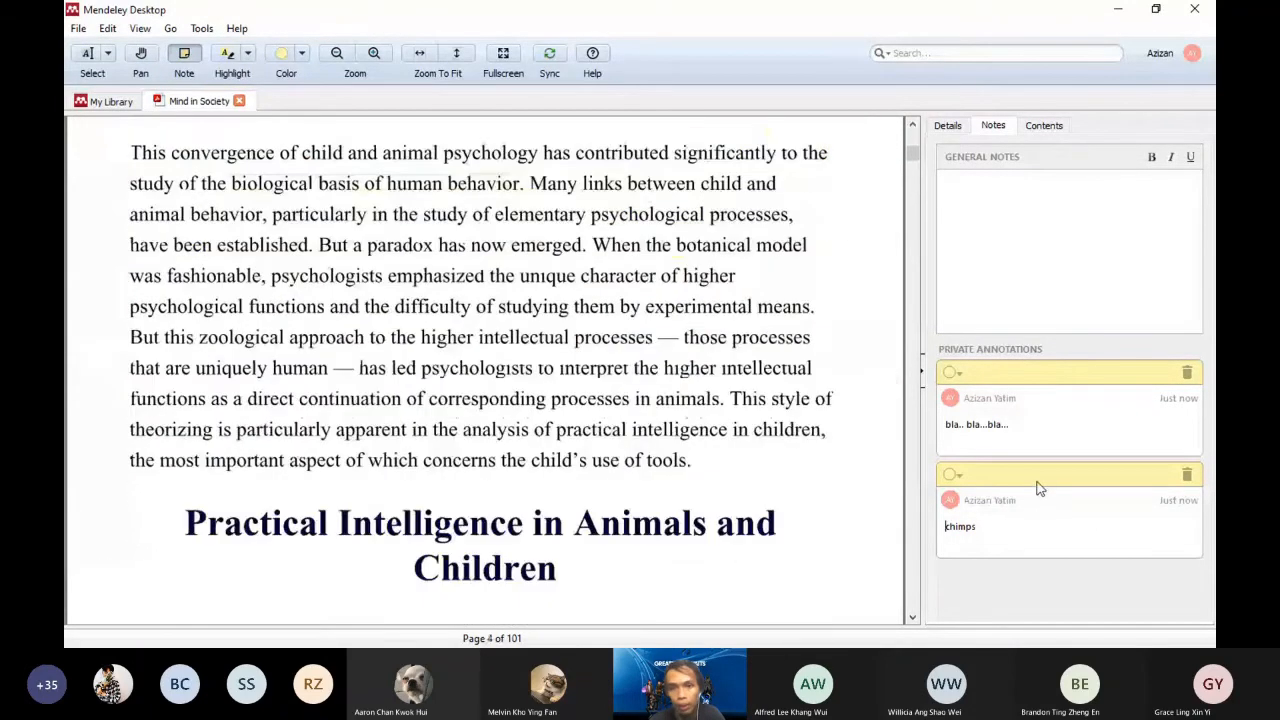
left_click(1036, 376)
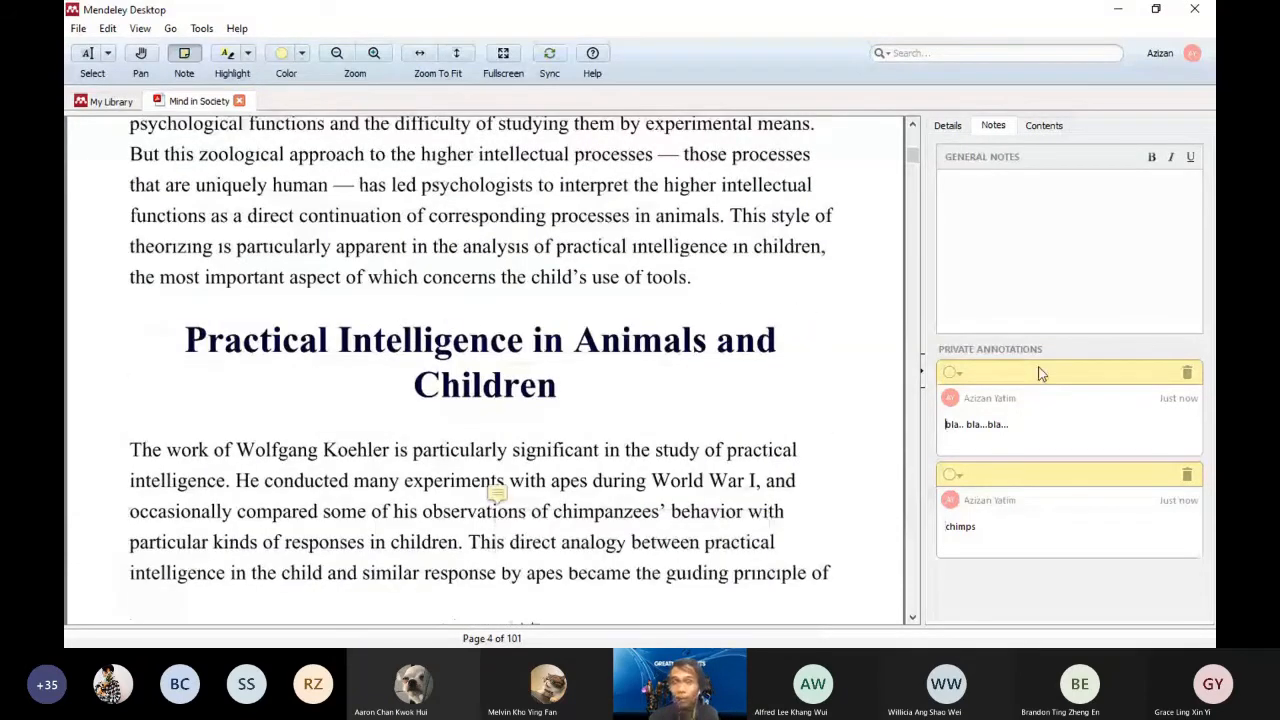
left_click(1034, 480)
Return to the reference details of "Mind in Society", close its PDF and clear the selection in the Demo folder.
left_click(948, 125)
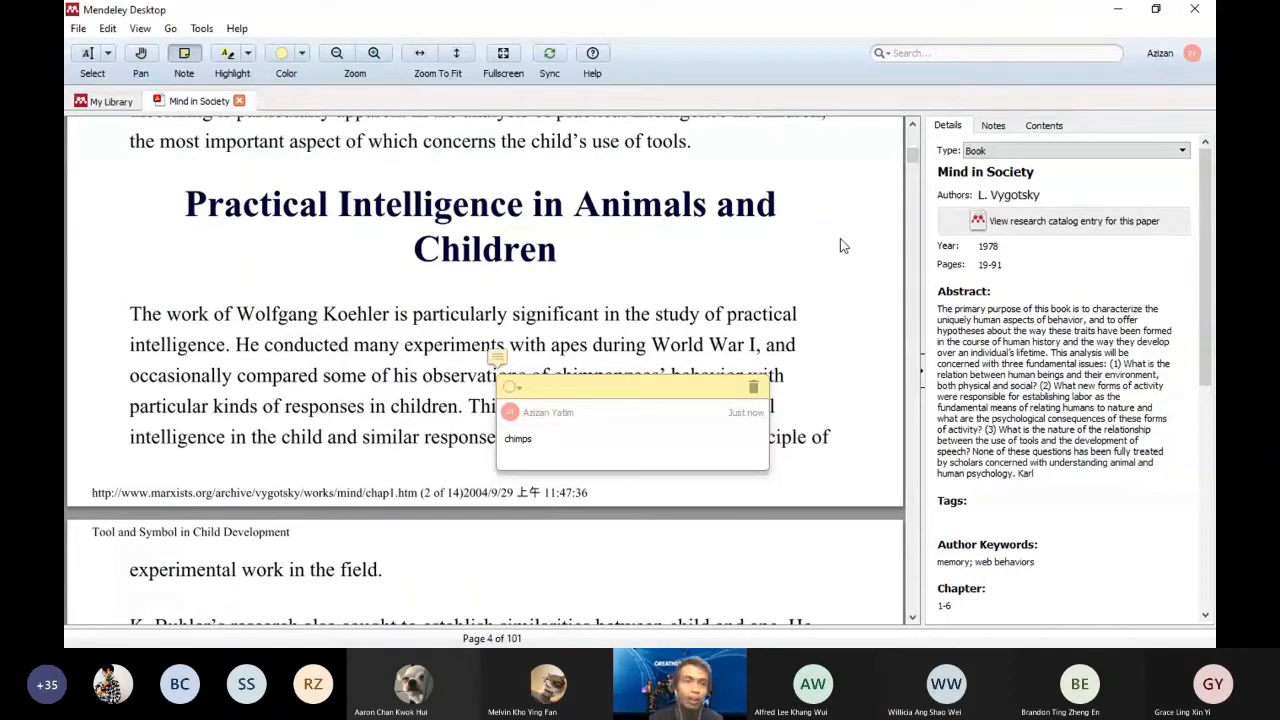
left_click(240, 102)
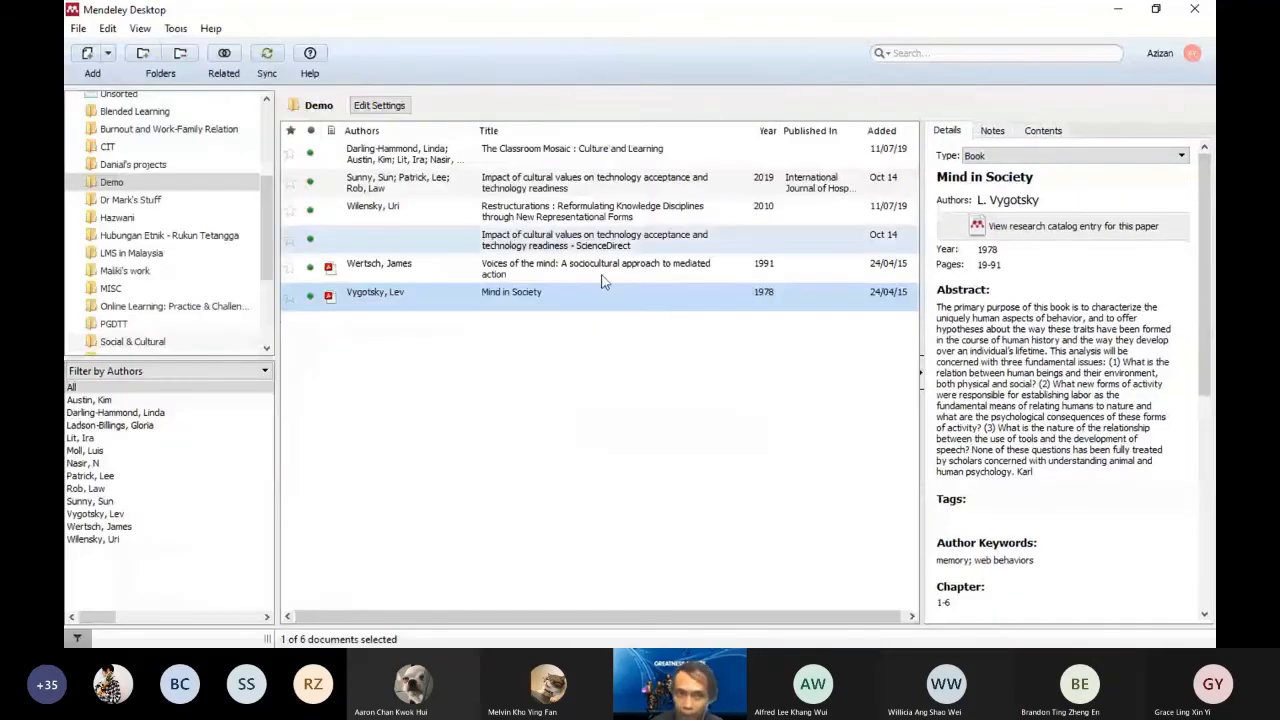
left_click(562, 445)
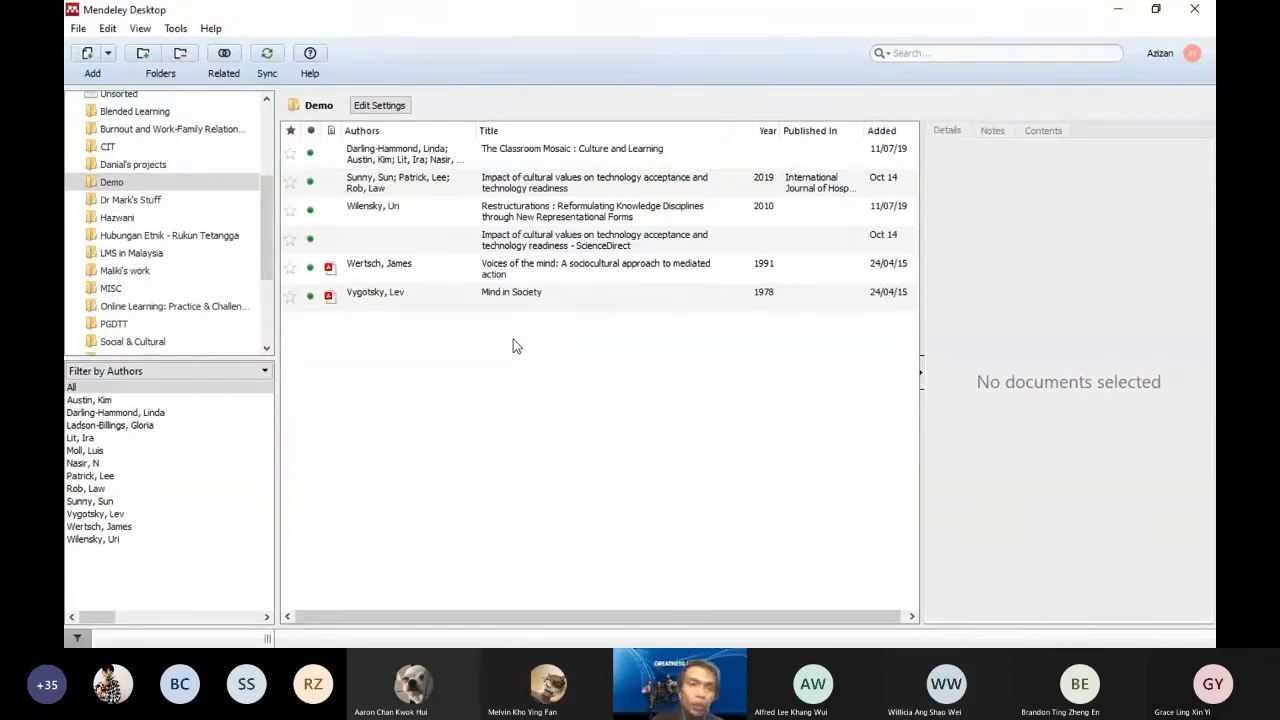
Start a manual document entry in the Demo folder and set its type to Web Page.
left_click(109, 55)
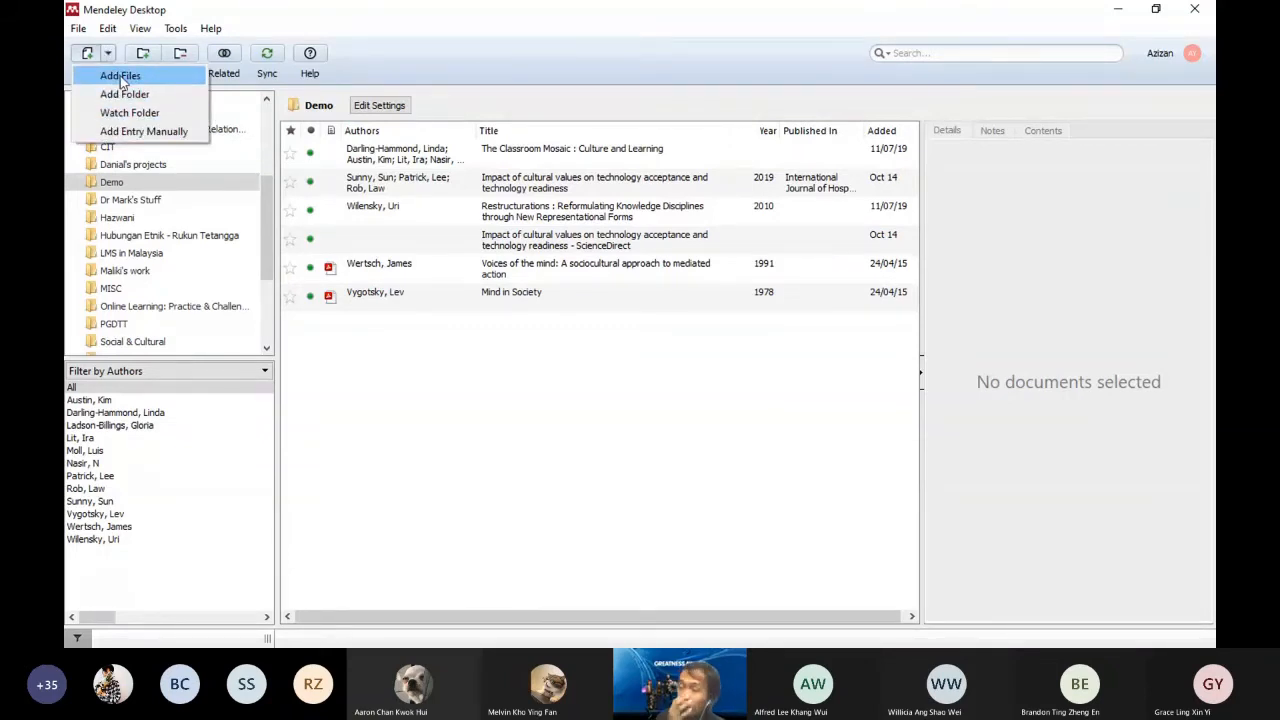
left_click(110, 131)
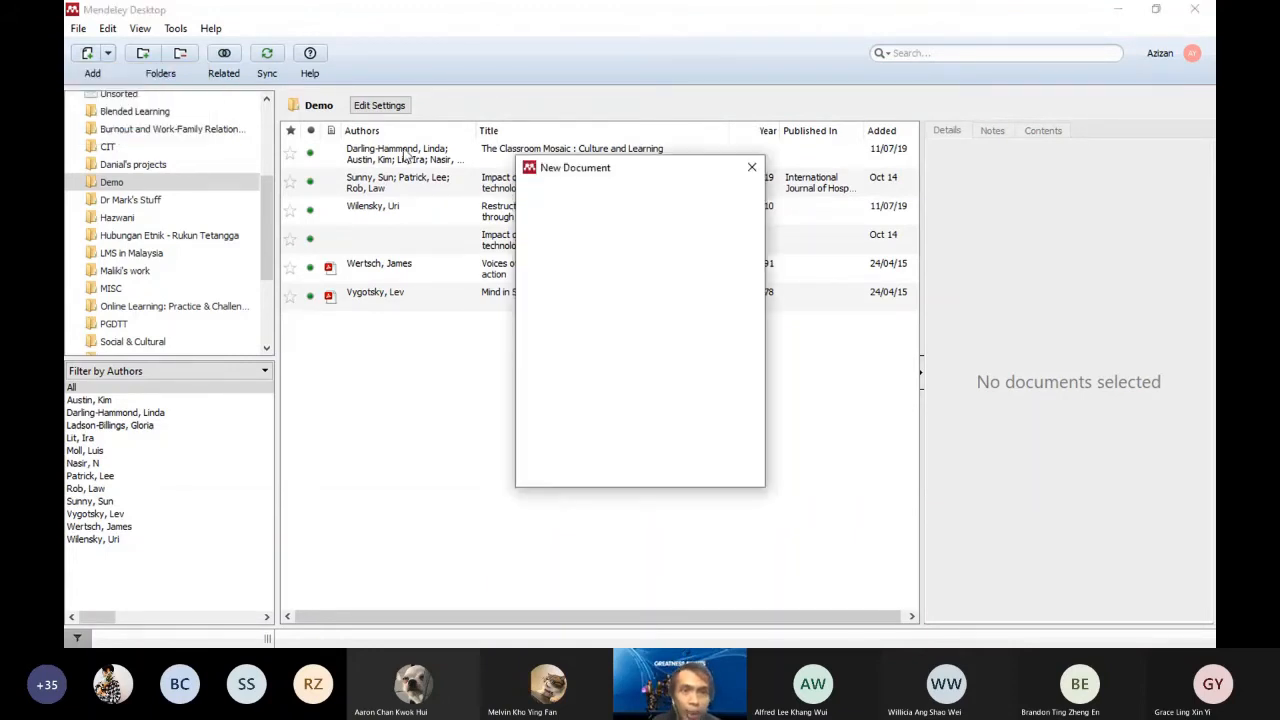
left_click(724, 210)
left_click_drag(722, 236, 716, 286)
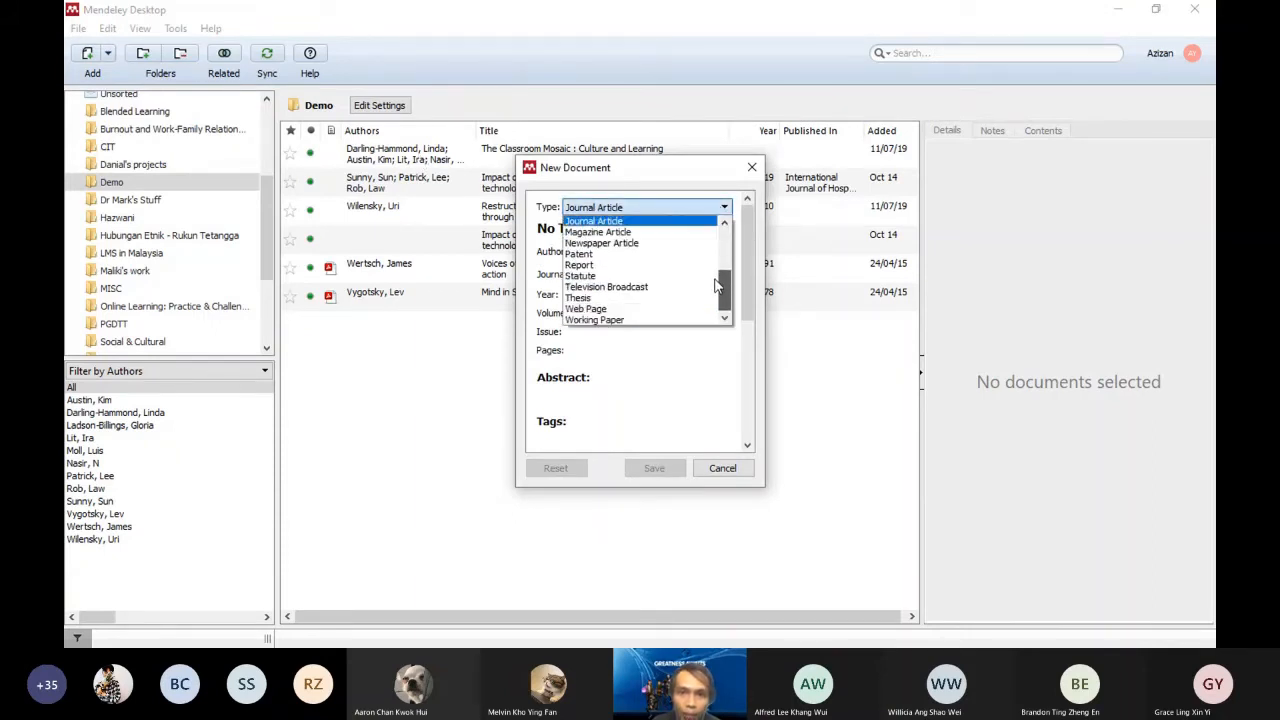
left_click(612, 312)
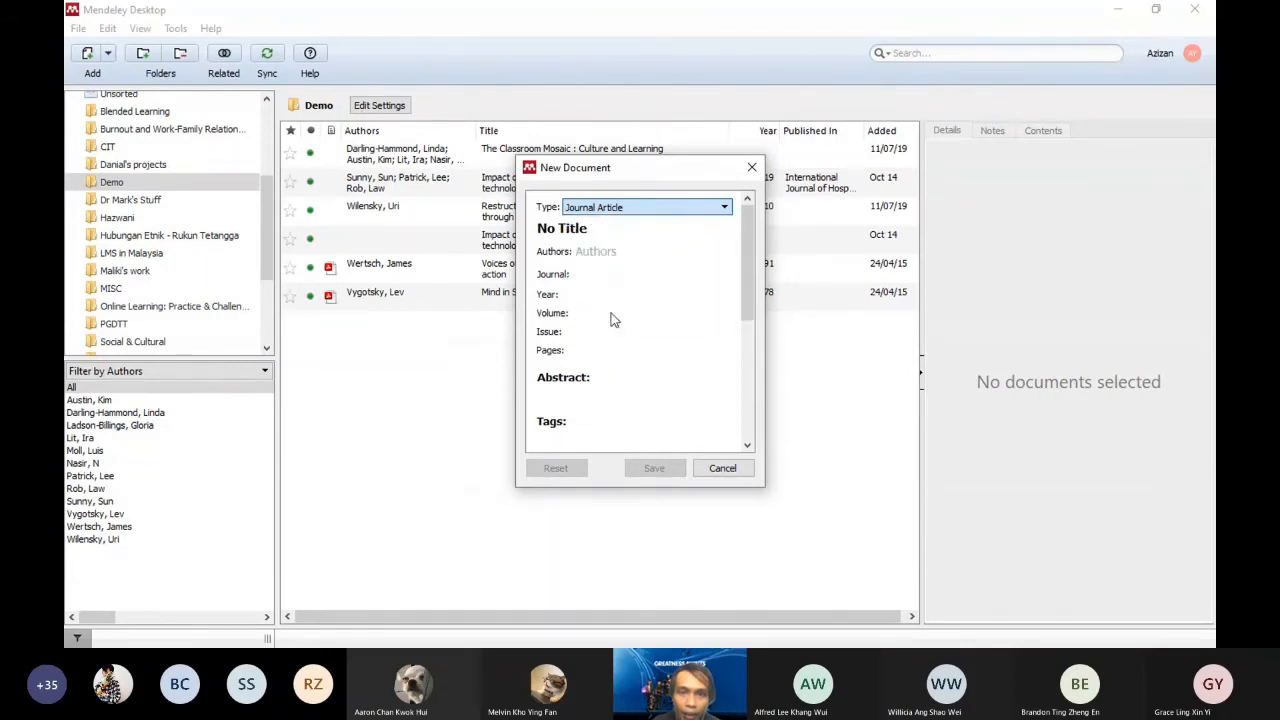
Try the Statute document type for the new entry, and change it to Film.
left_click(700, 207)
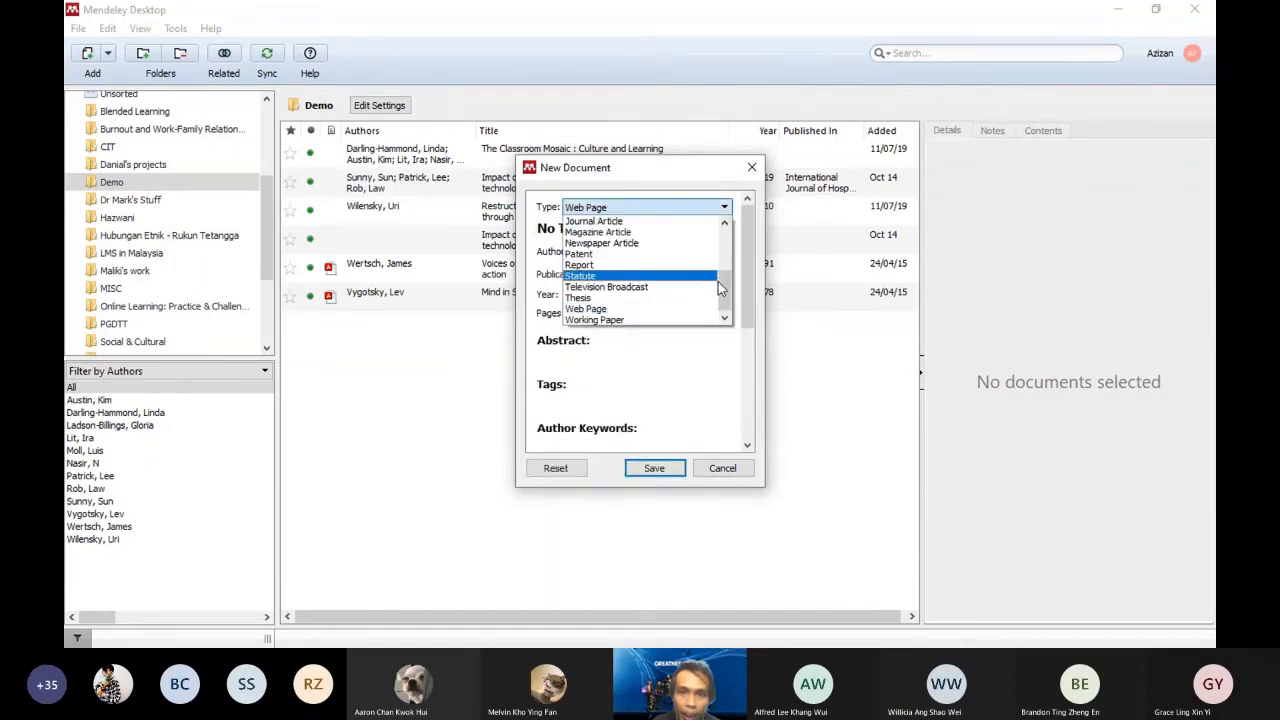
left_click(706, 276)
left_click(730, 207)
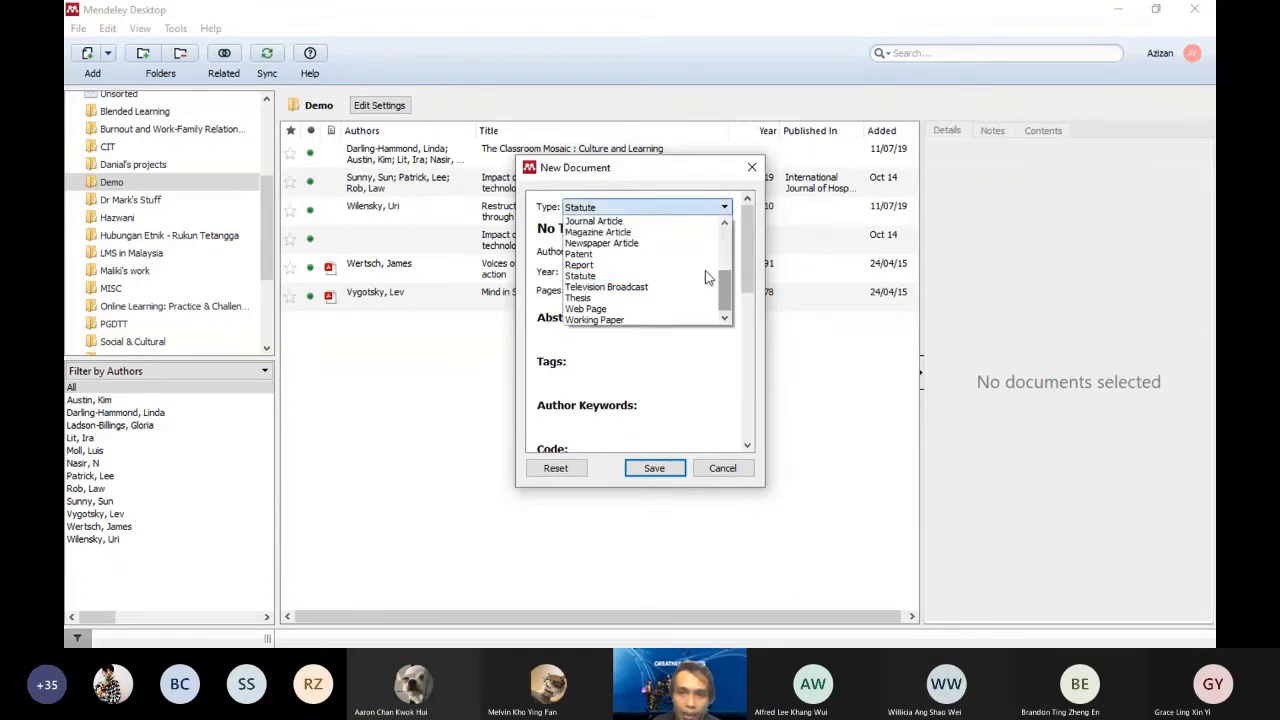
left_click_drag(725, 295, 740, 272)
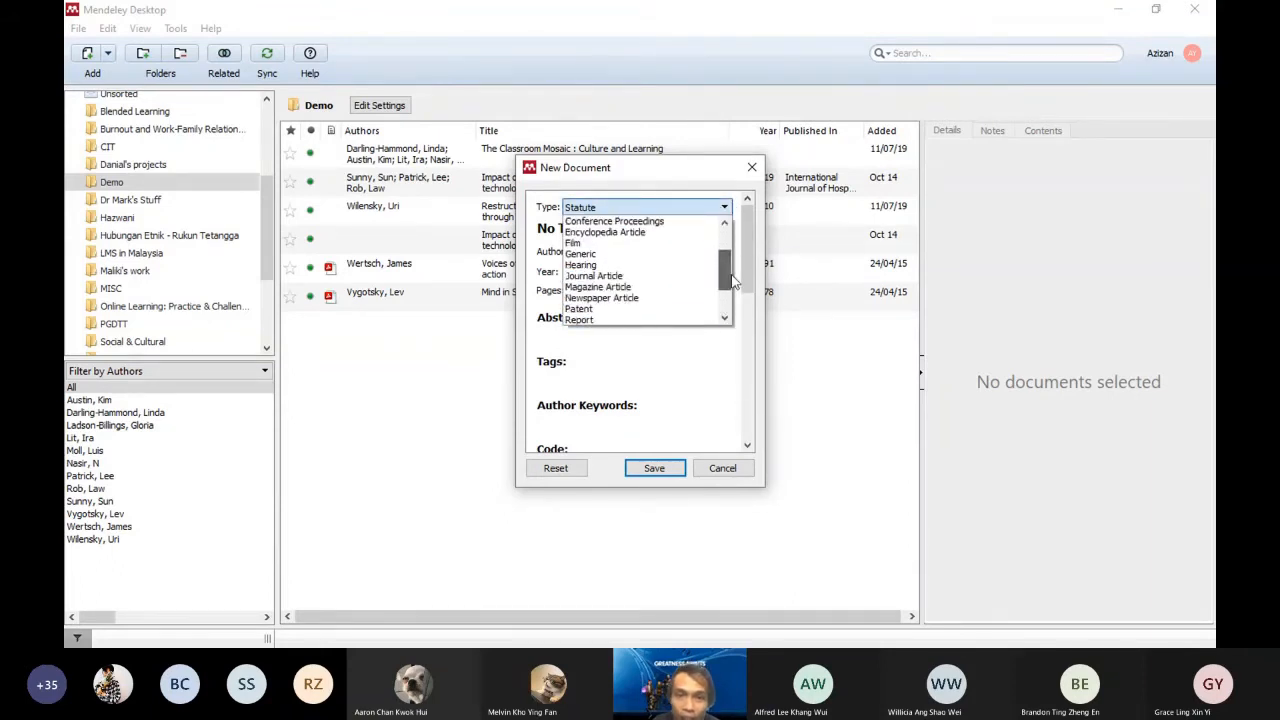
left_click(658, 249)
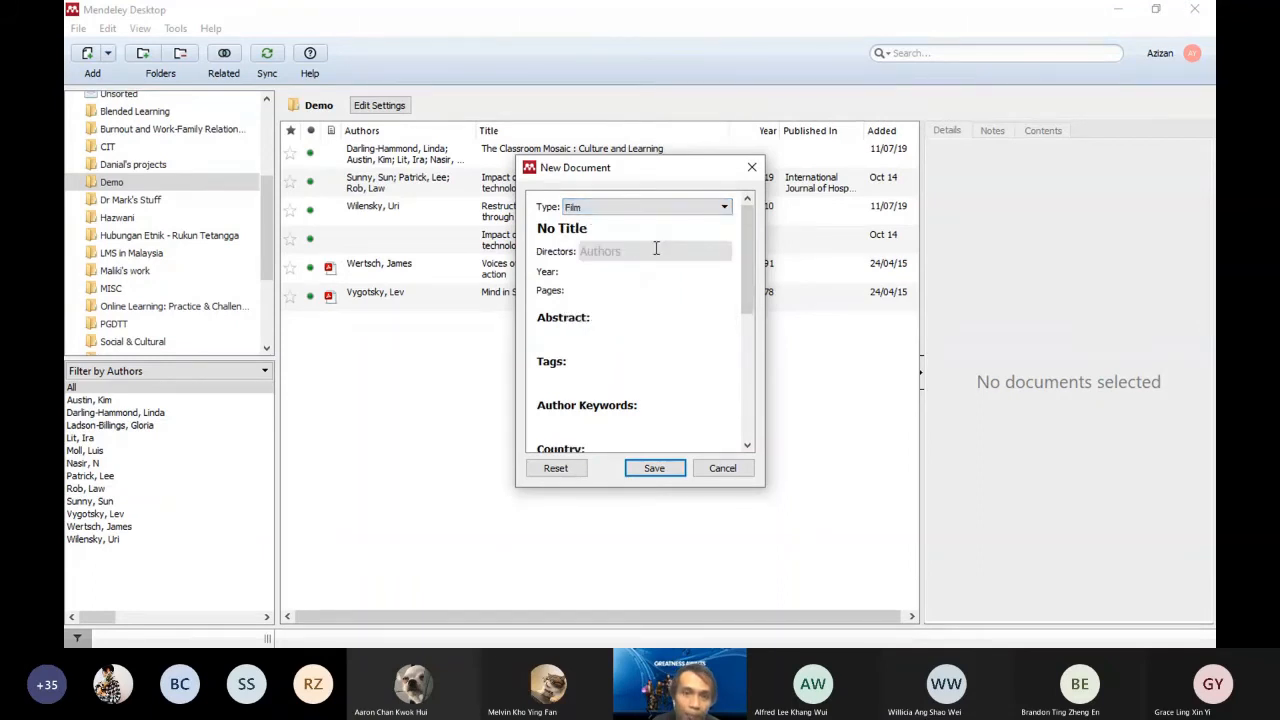
Examine the fields offered for a Film entry, from Directors down through the rest of the form.
left_click(615, 251)
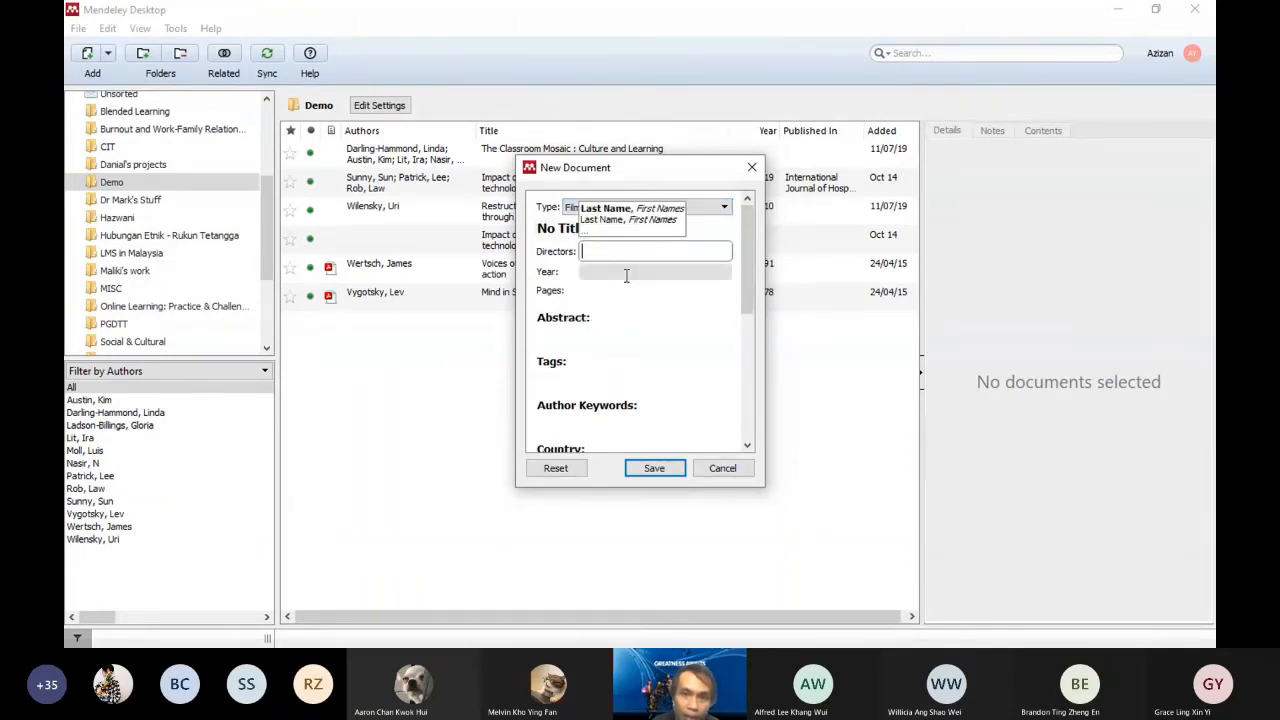
scroll(748, 280, "down", 1)
left_click_drag(746, 275, 757, 246)
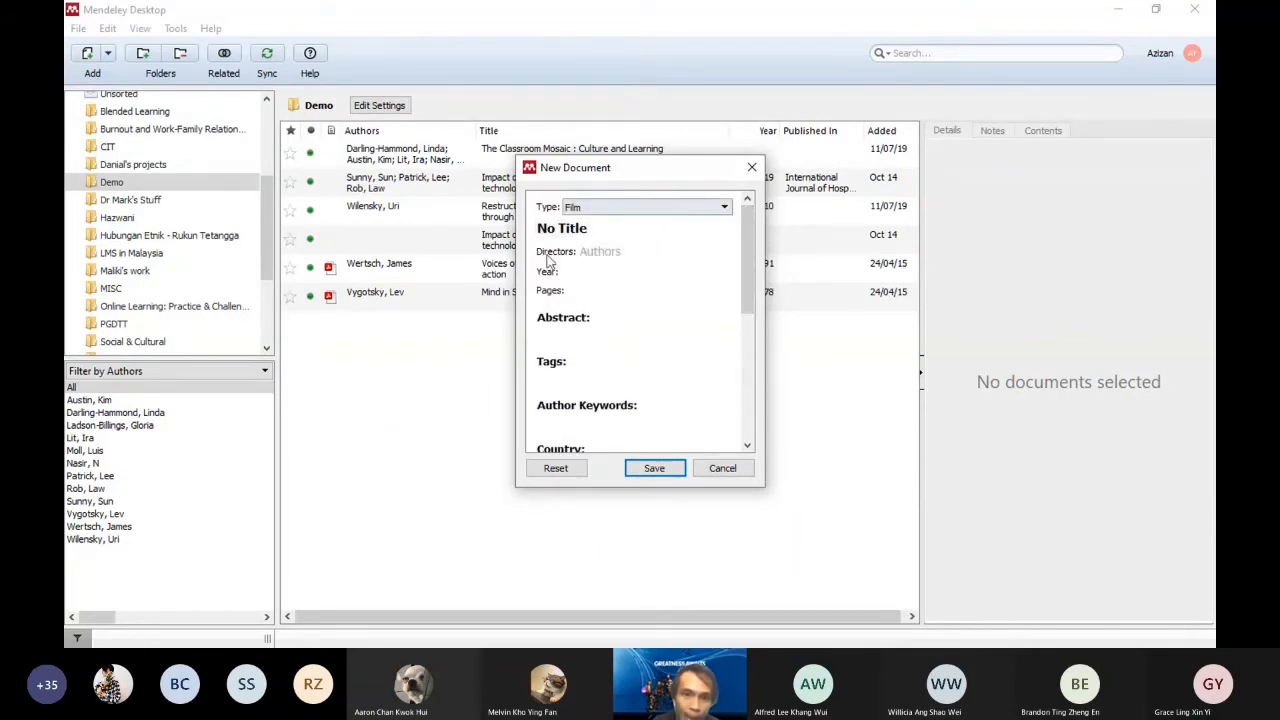
scroll(746, 275, "down", 4)
scroll(745, 285, "down", 3)
scroll(747, 290, "up", 7)
Switch the entry to Web Page to review its Date Accessed, URL and DOI fields, and discard the new document.
left_click(723, 207)
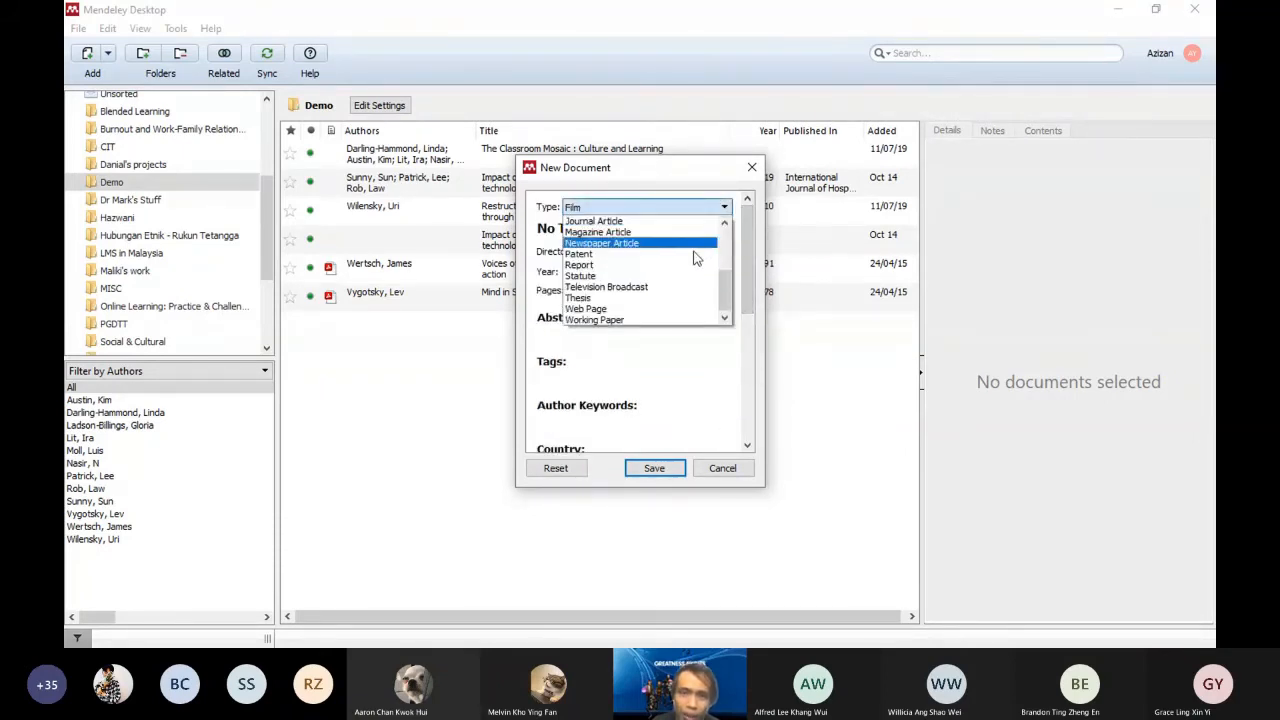
left_click(628, 306)
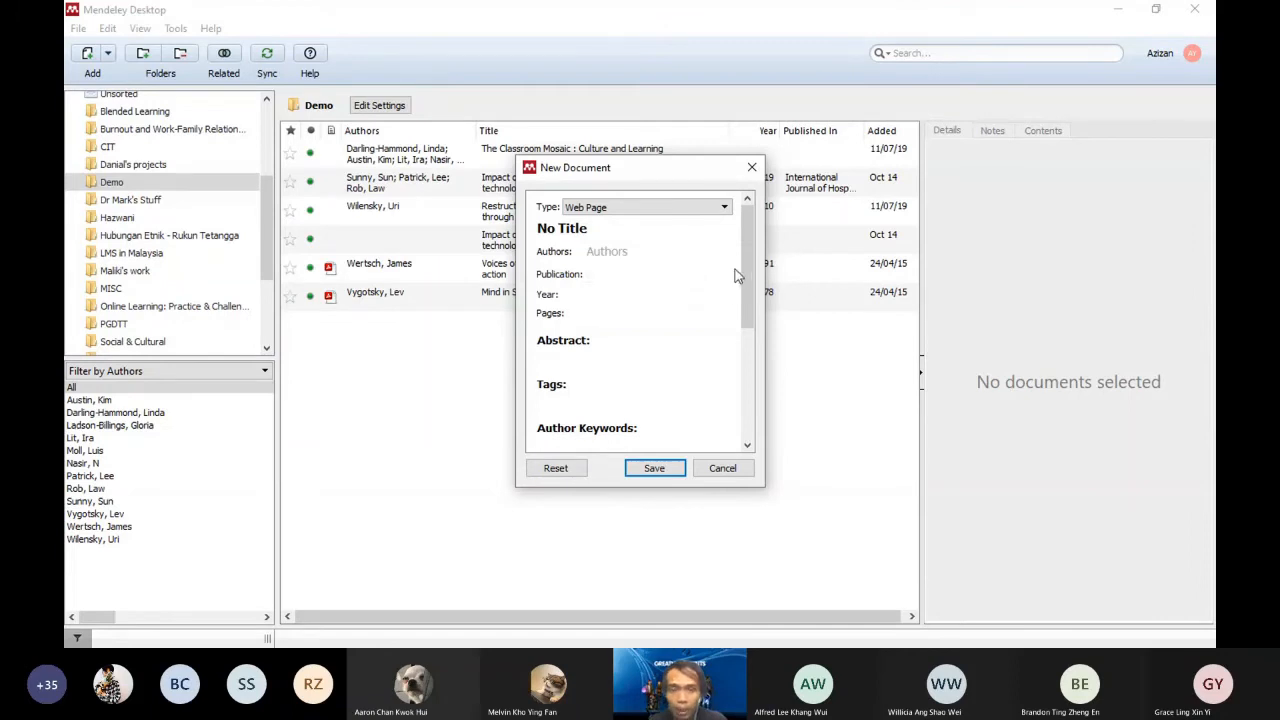
left_click_drag(748, 267, 751, 323)
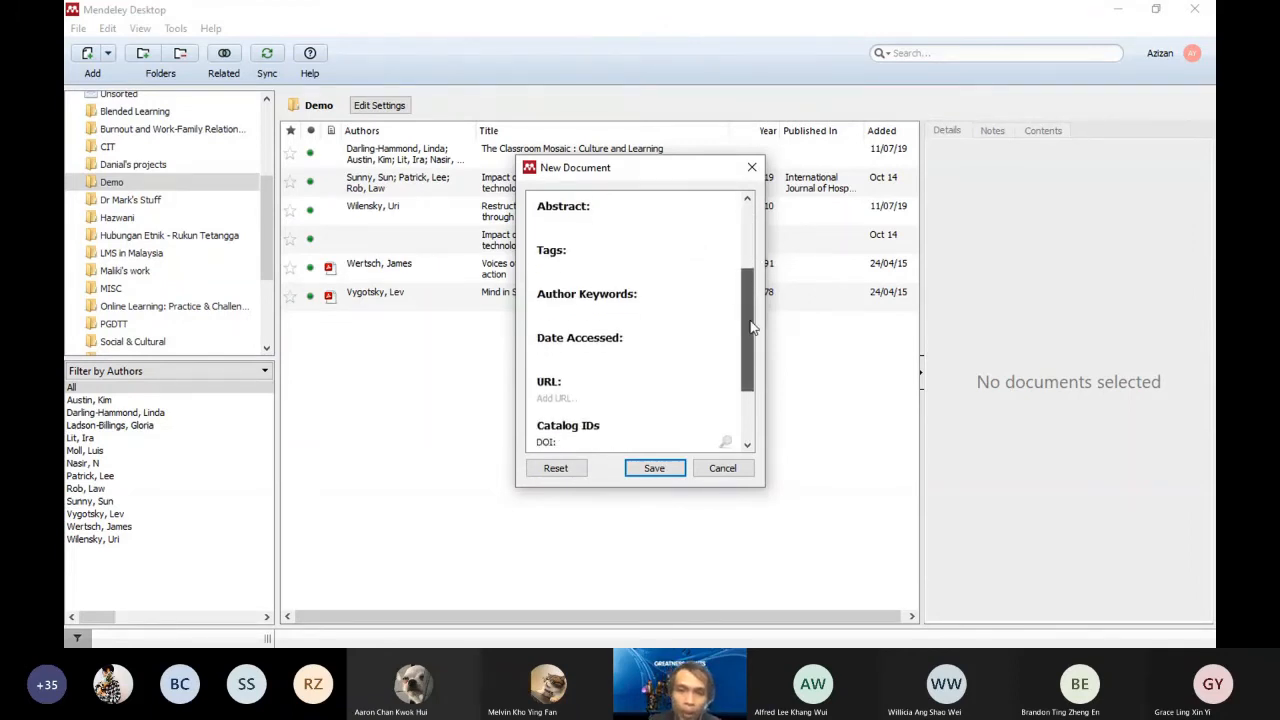
scroll(646, 306, "down", 1)
left_click(595, 300)
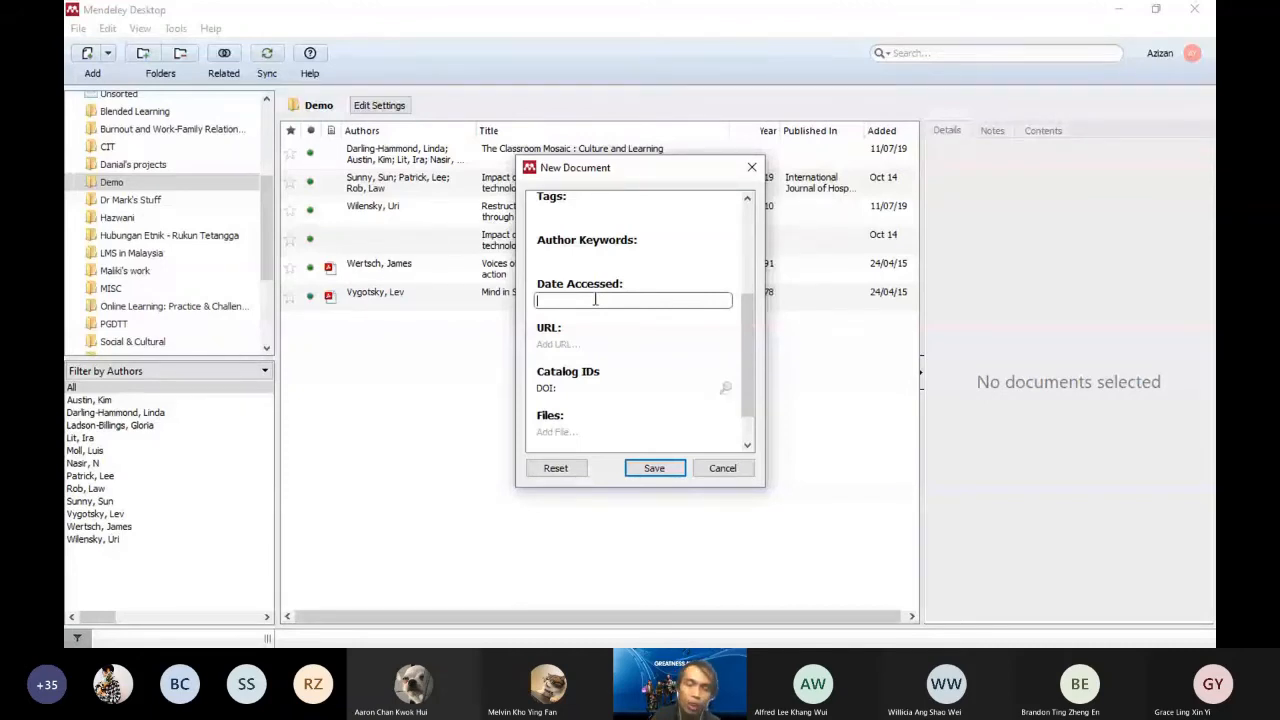
left_click(562, 343)
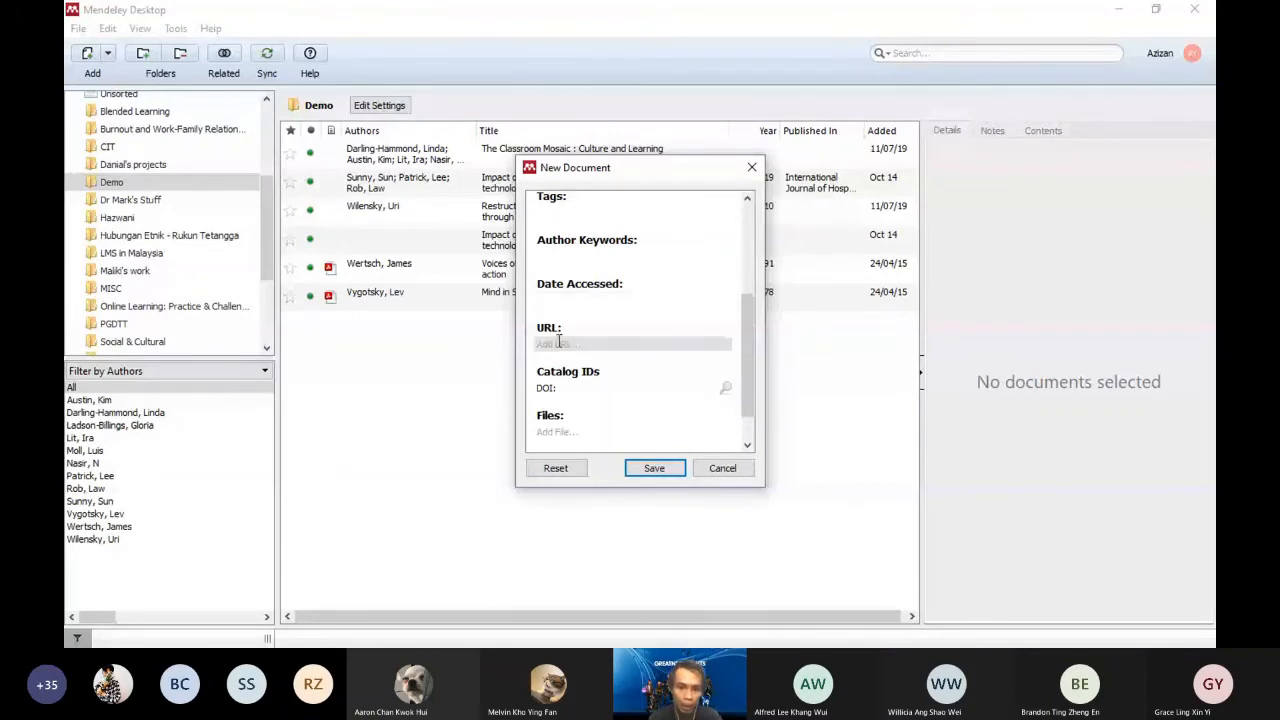
left_click(583, 387)
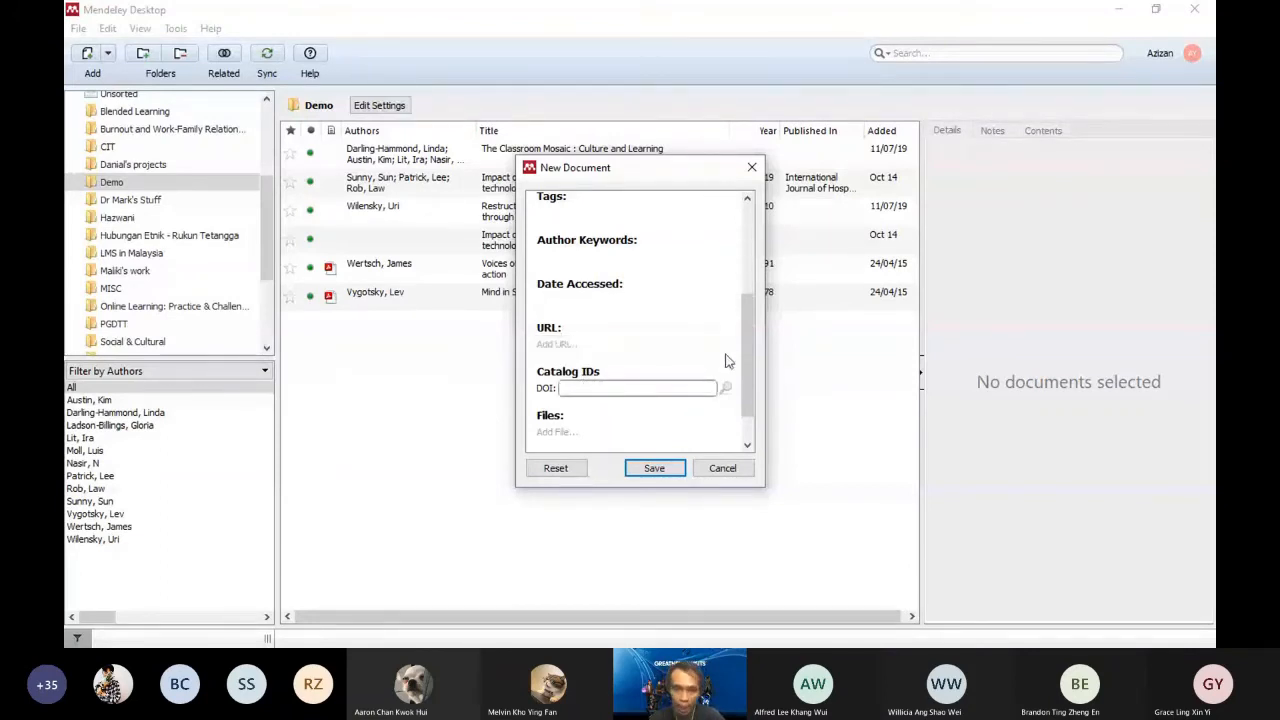
left_click_drag(755, 344, 760, 204)
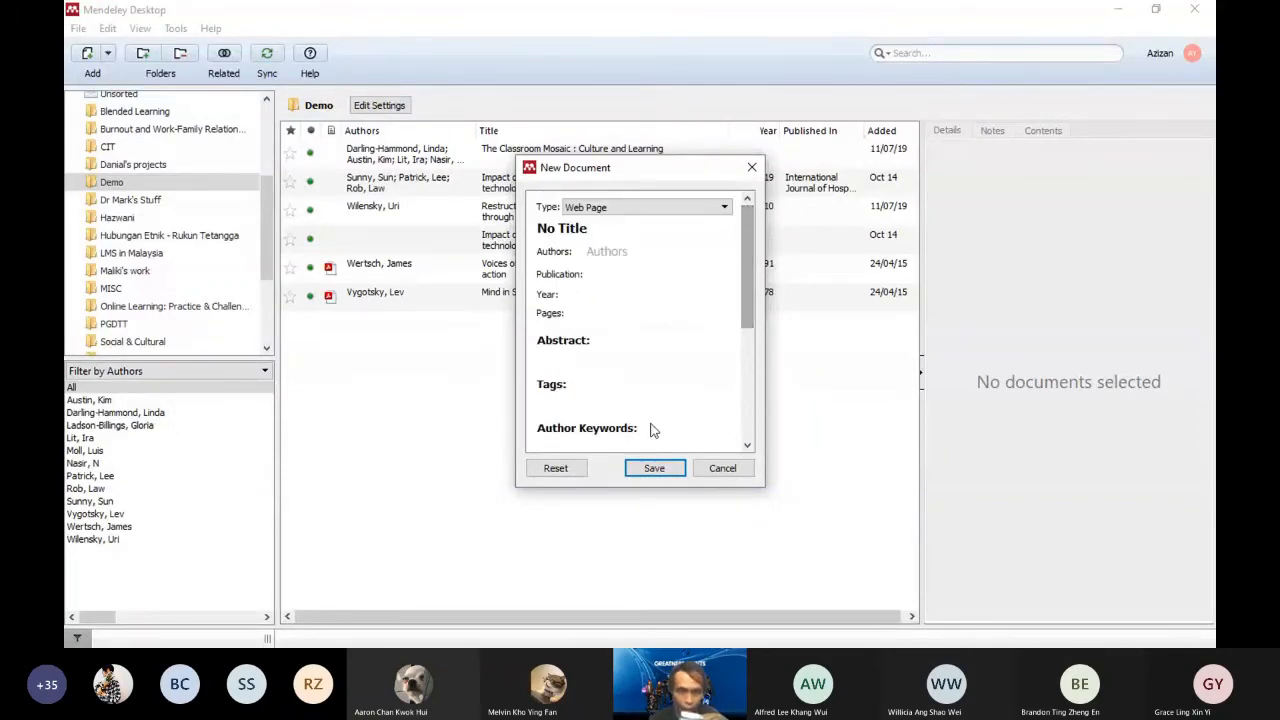
left_click(720, 469)
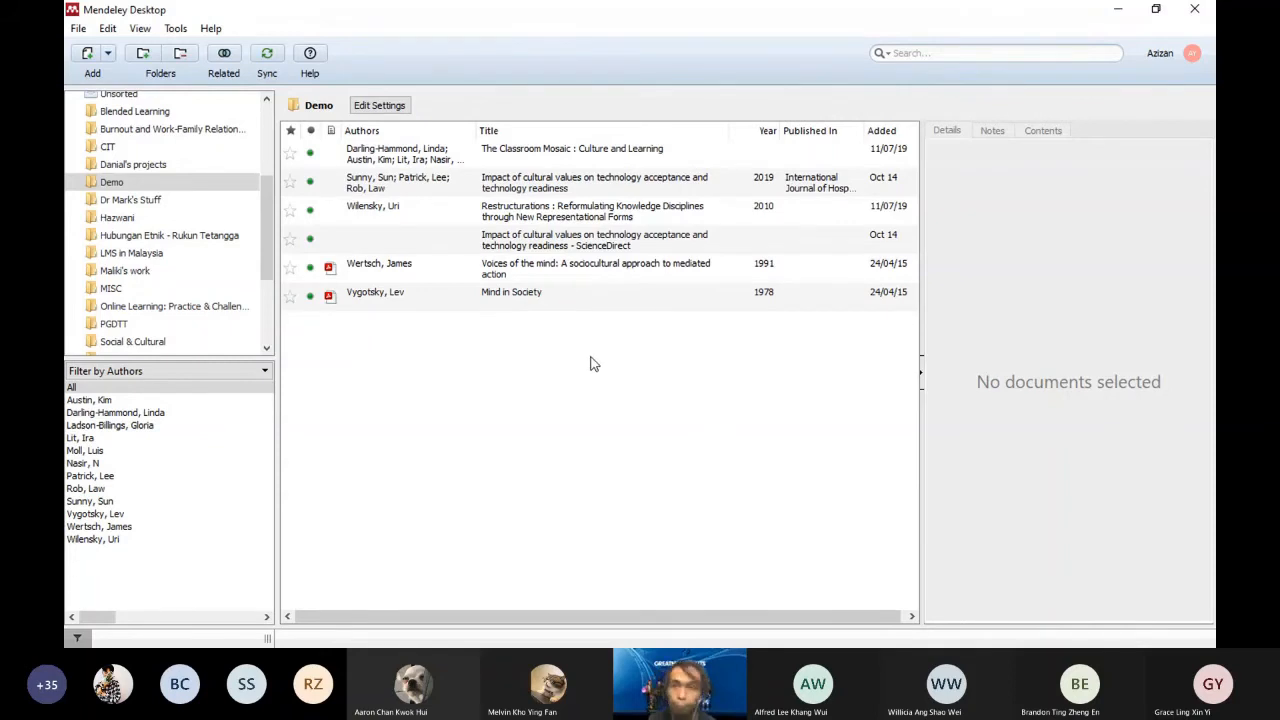
Minimize Mendeley and the Week 2 folder, dismiss the audio-sharing alert, and switch to the blank Word document's reference tools.
left_click(1121, 14)
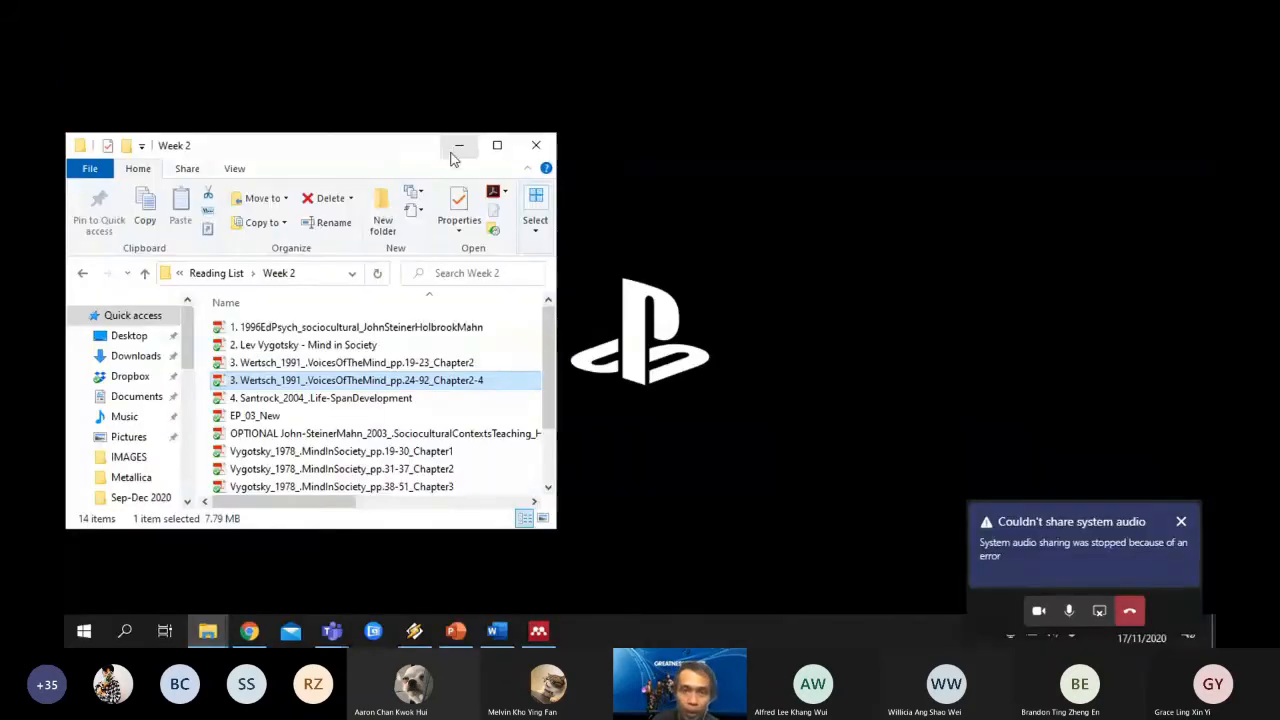
left_click(454, 143)
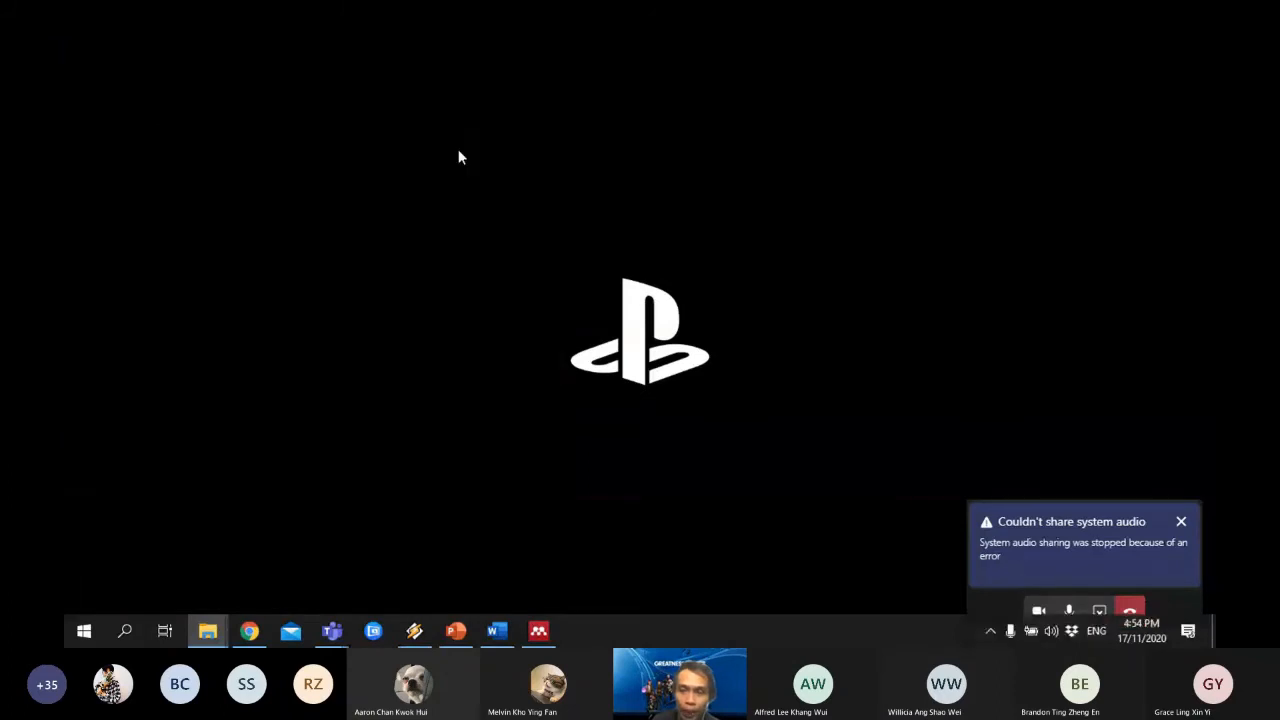
left_click(1181, 521)
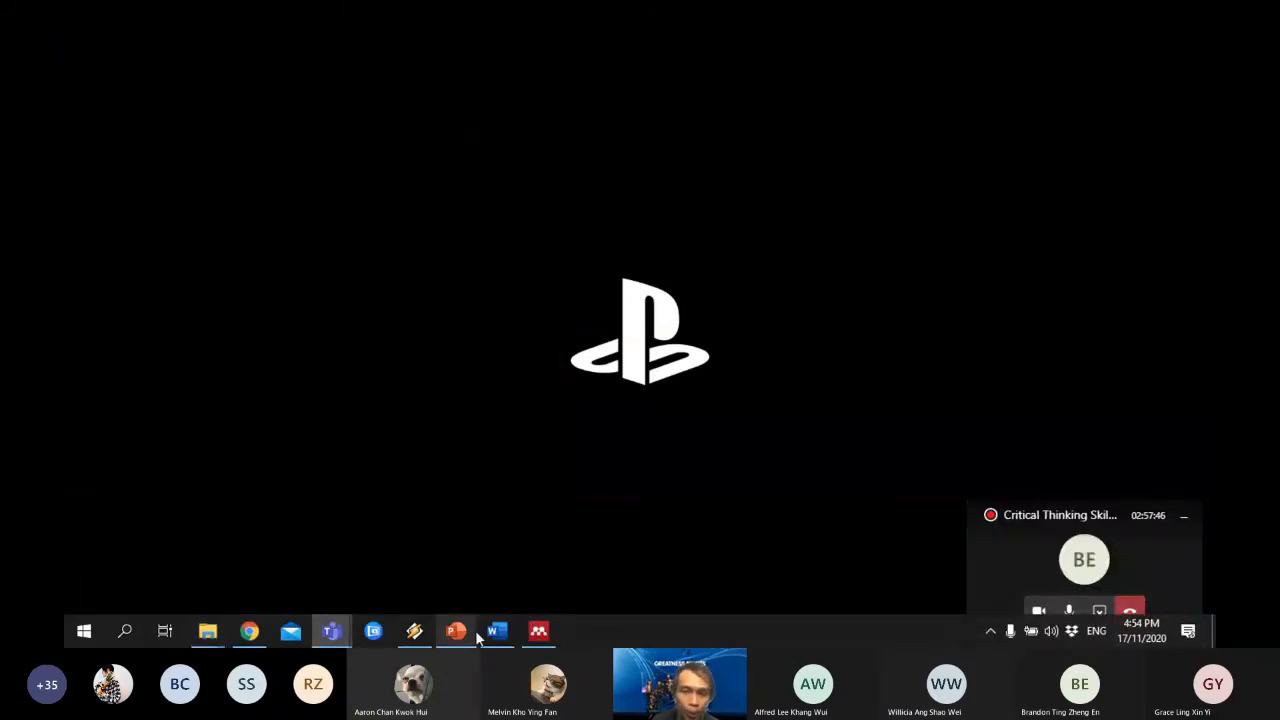
mouse_move(490, 632)
left_click(502, 572)
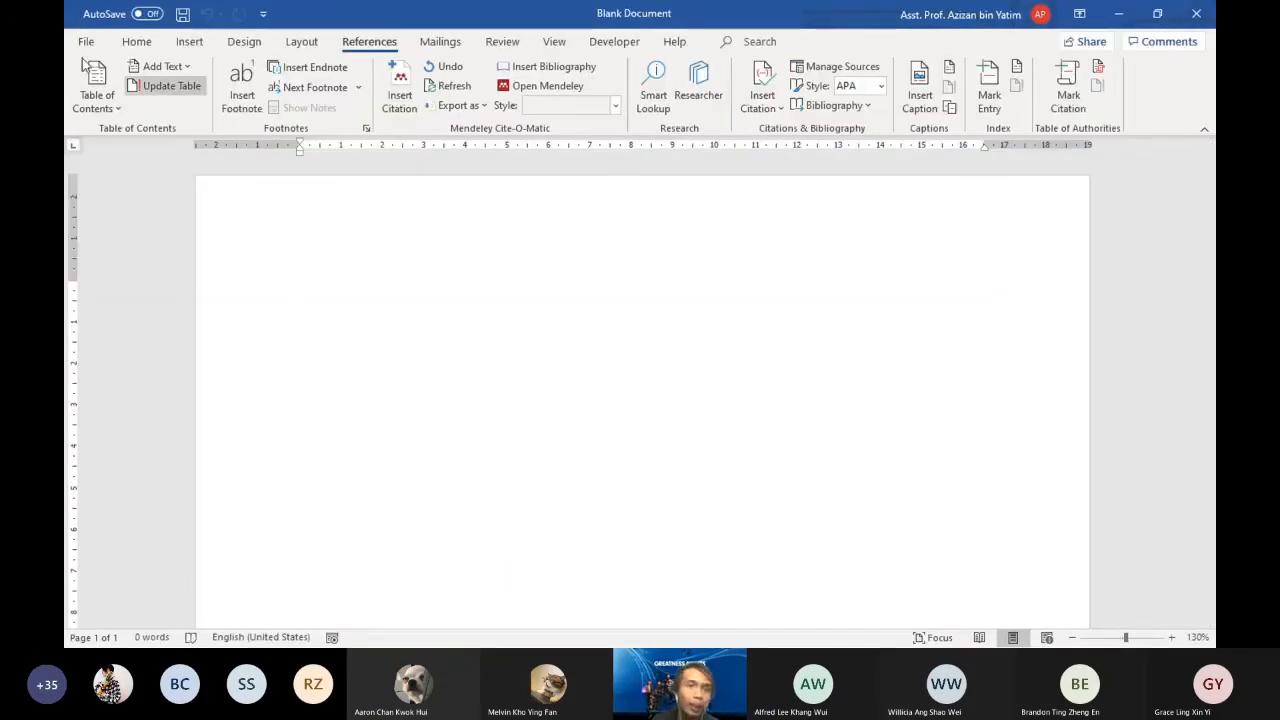
left_click(136, 42)
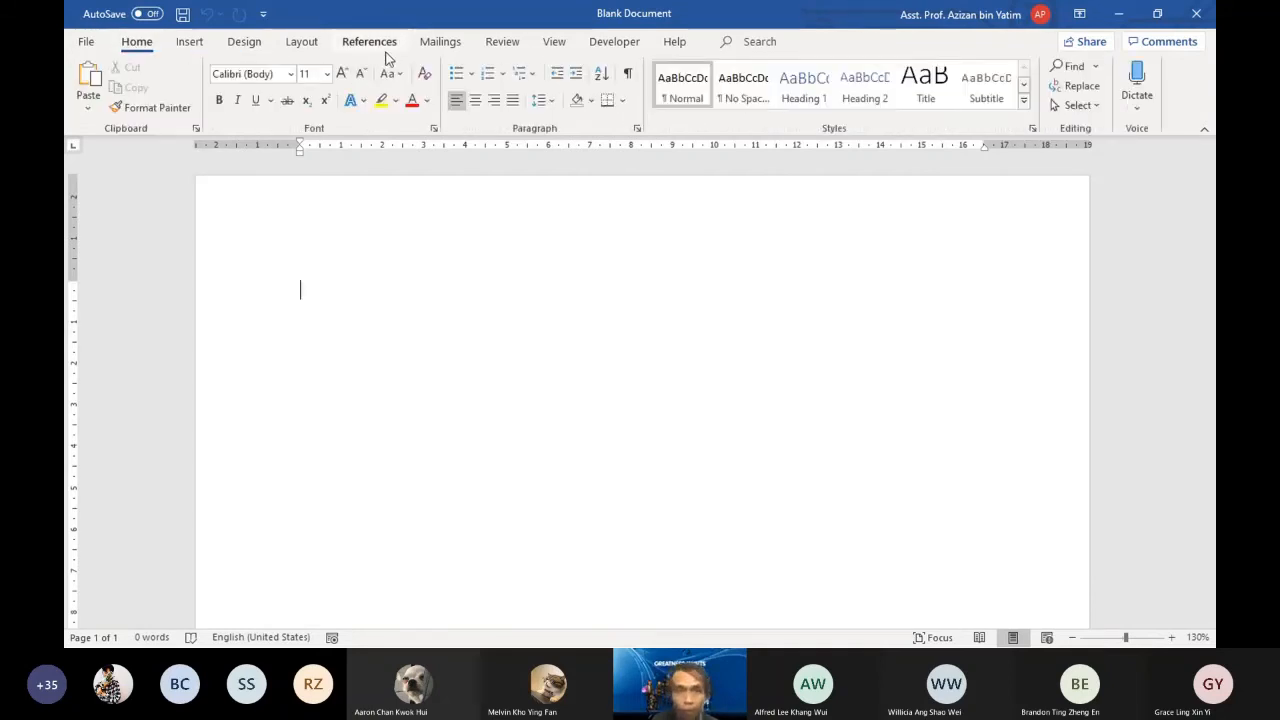
left_click(385, 45)
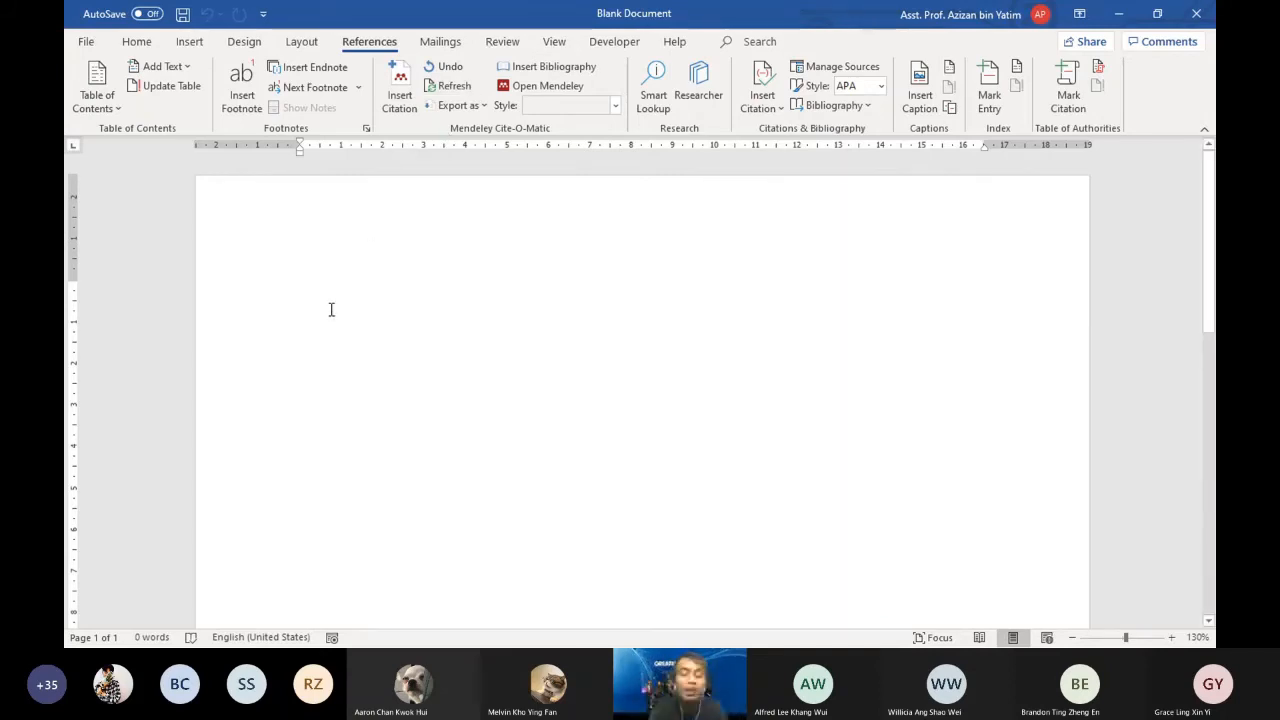
Write "As mentioned by" at the start of the blank document.
type("As m")
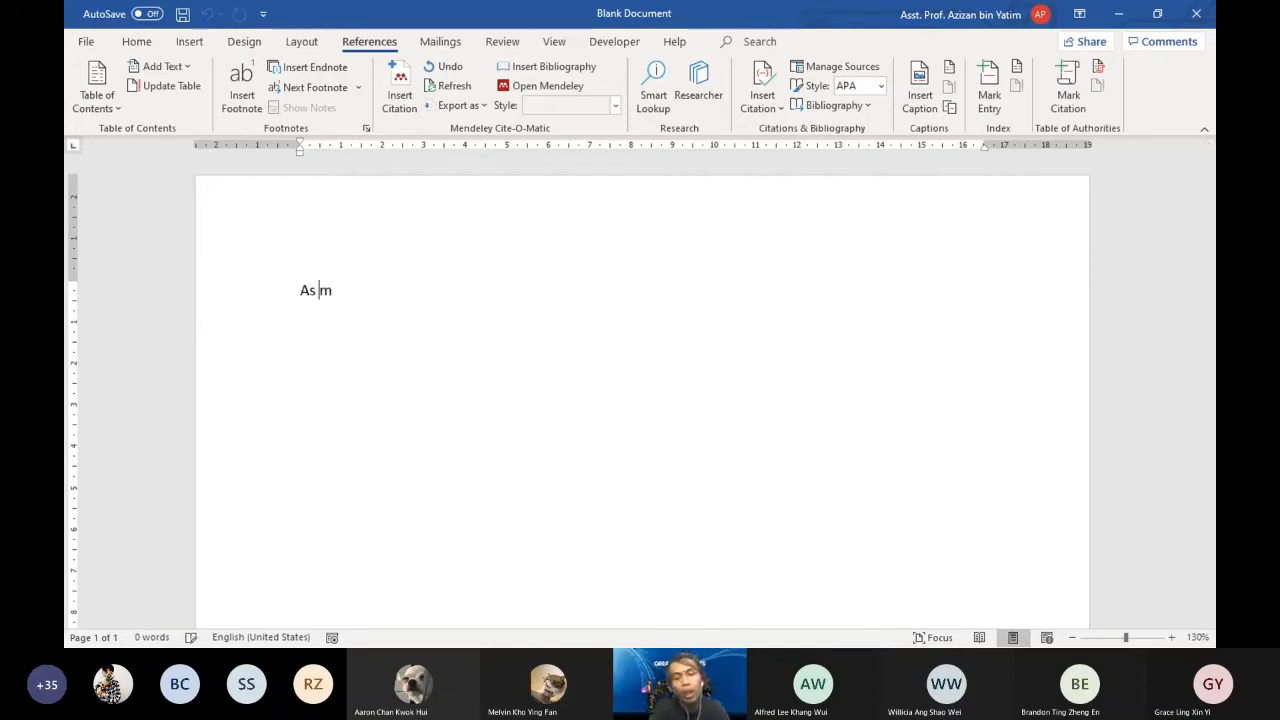
type("entioned by ")
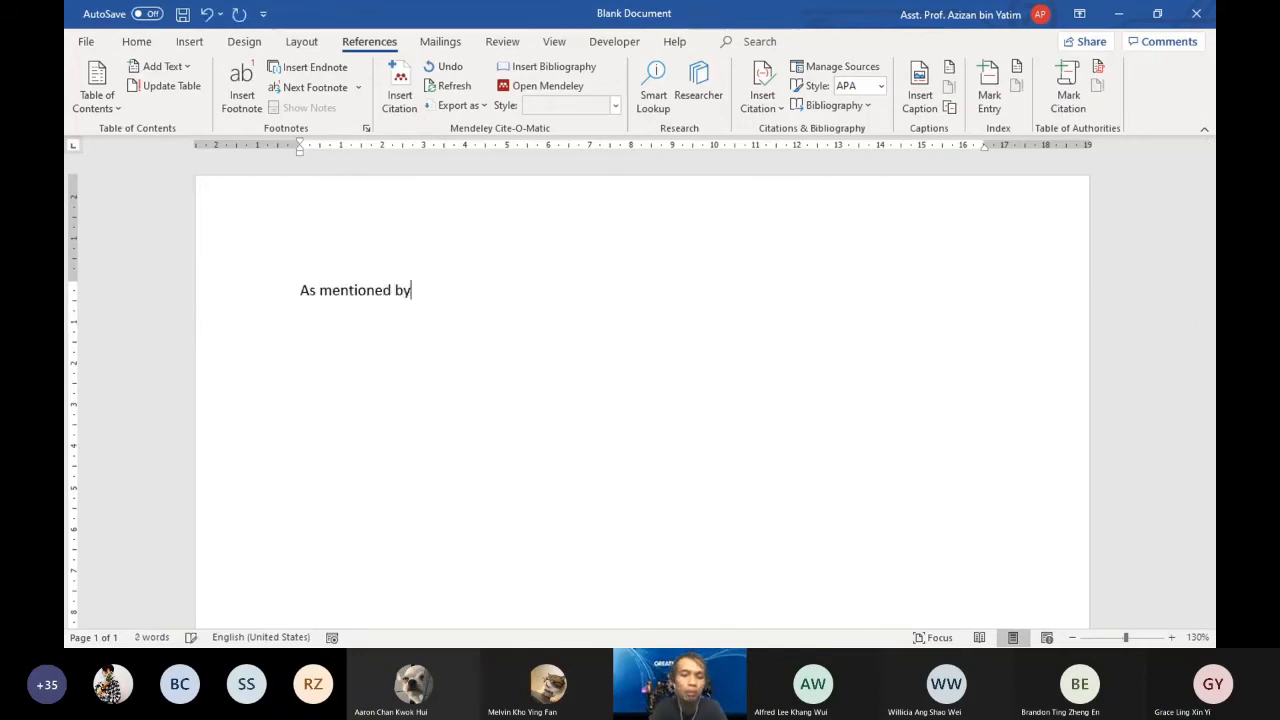
type("Lee")
key("BackSpace")
key("BackSpace")
key("BackSpace")
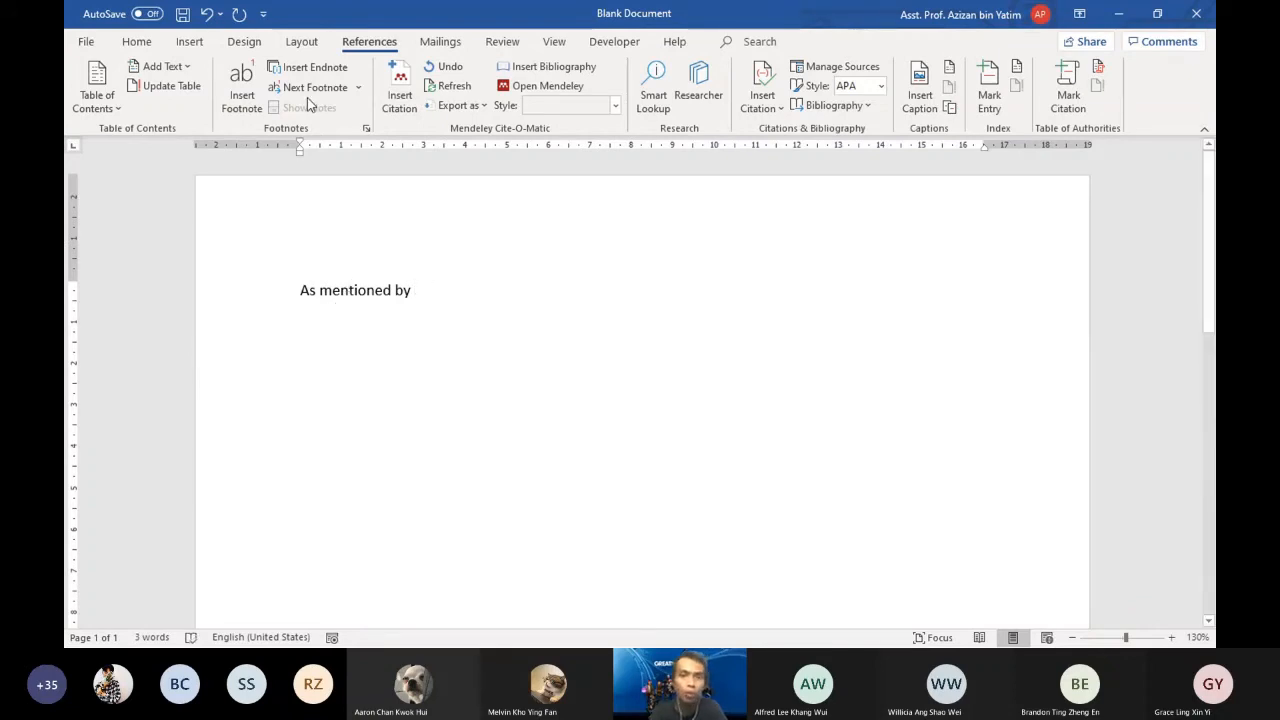
Insert a Mendeley citation combining "Modeling consumer satisfaction and word-of-mouth" (2005) with "Campus IT Officers Affirm the Instructional Integration of IT" (2013).
left_click(398, 94)
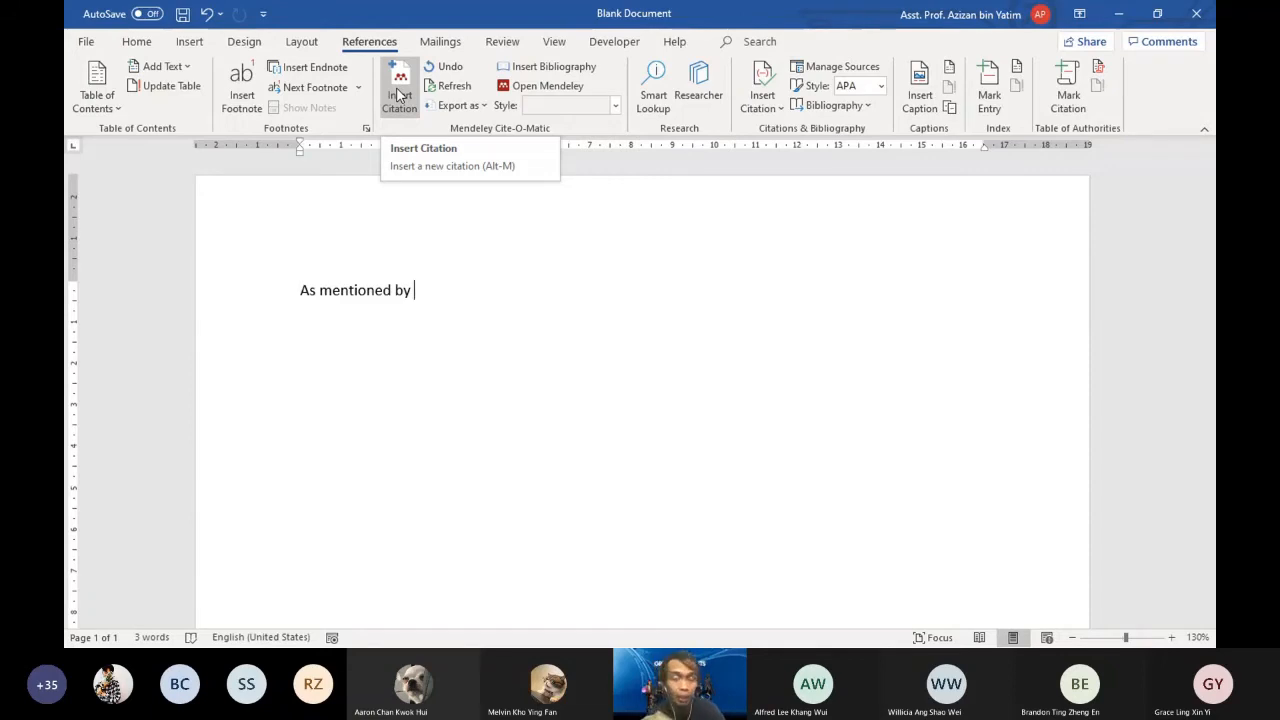
left_click(398, 94)
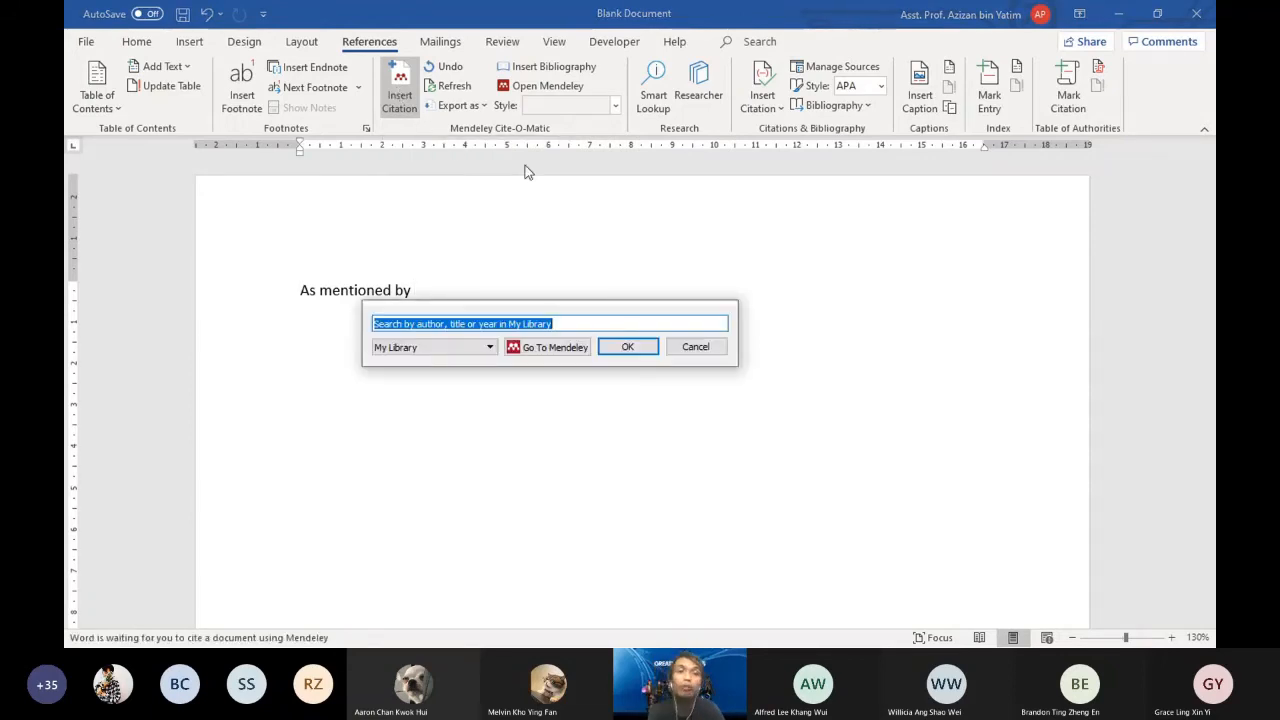
type("l")
type("bab")
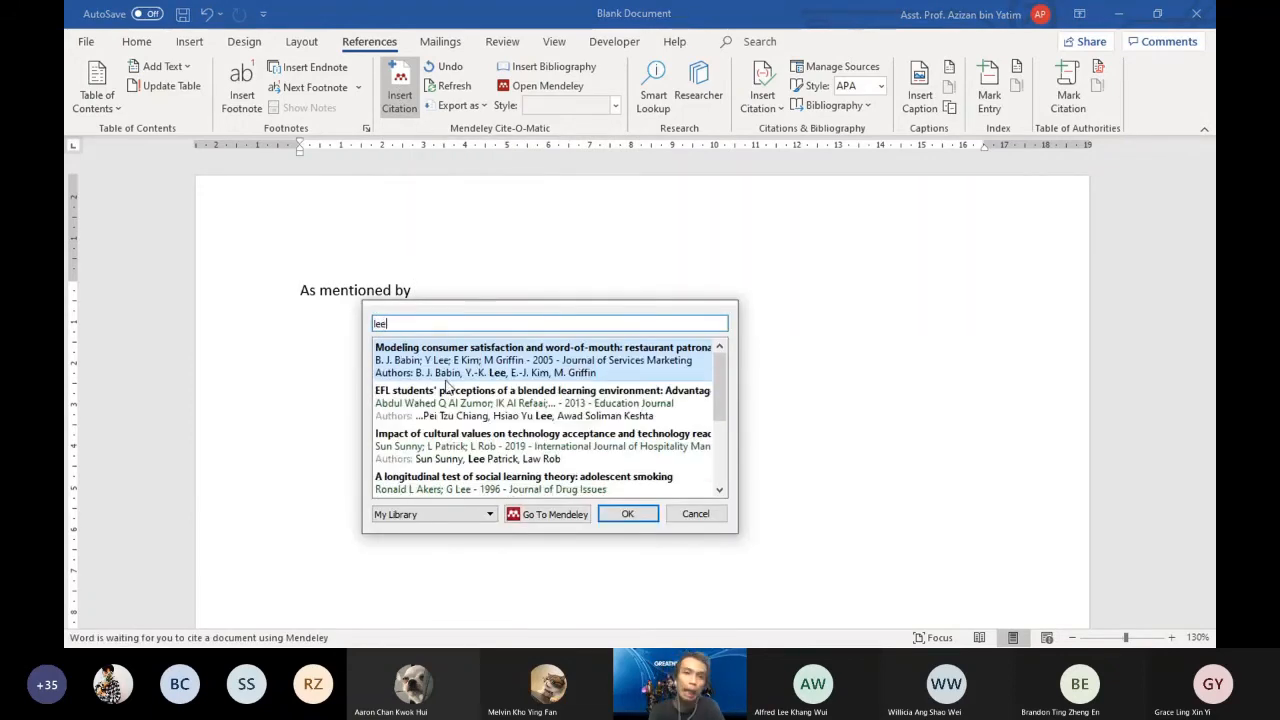
left_click(447, 378)
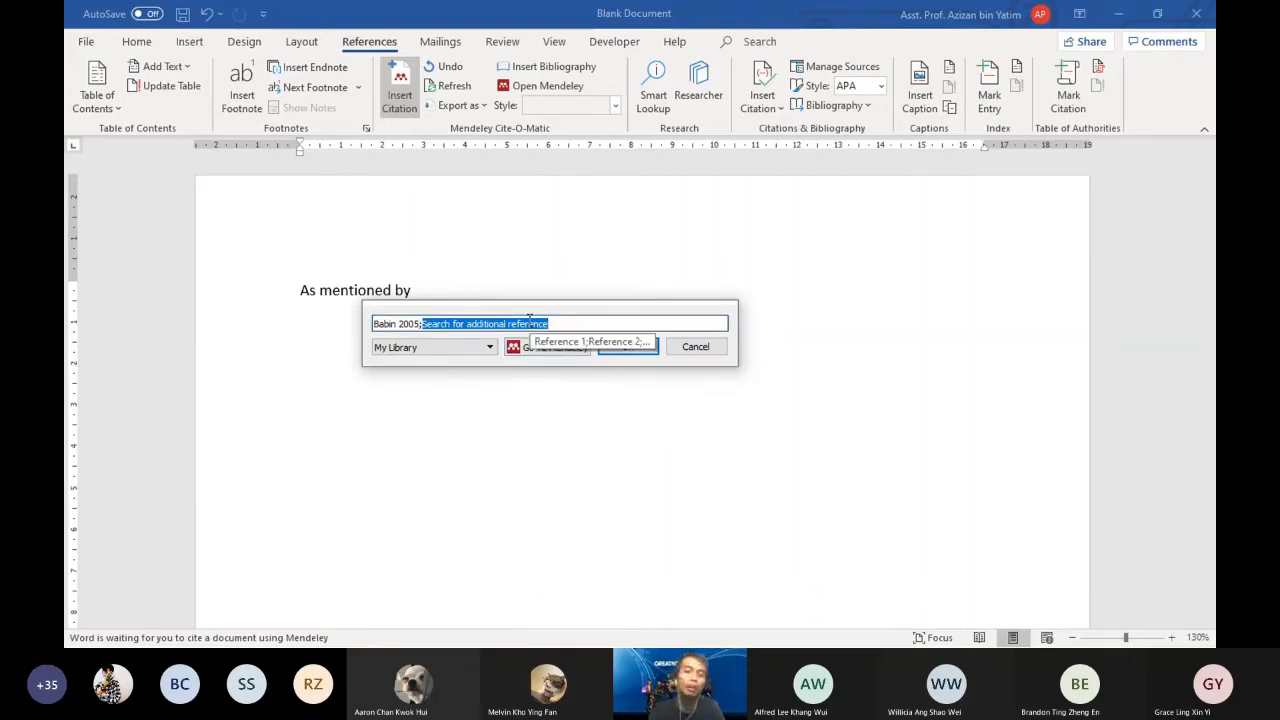
type("na")
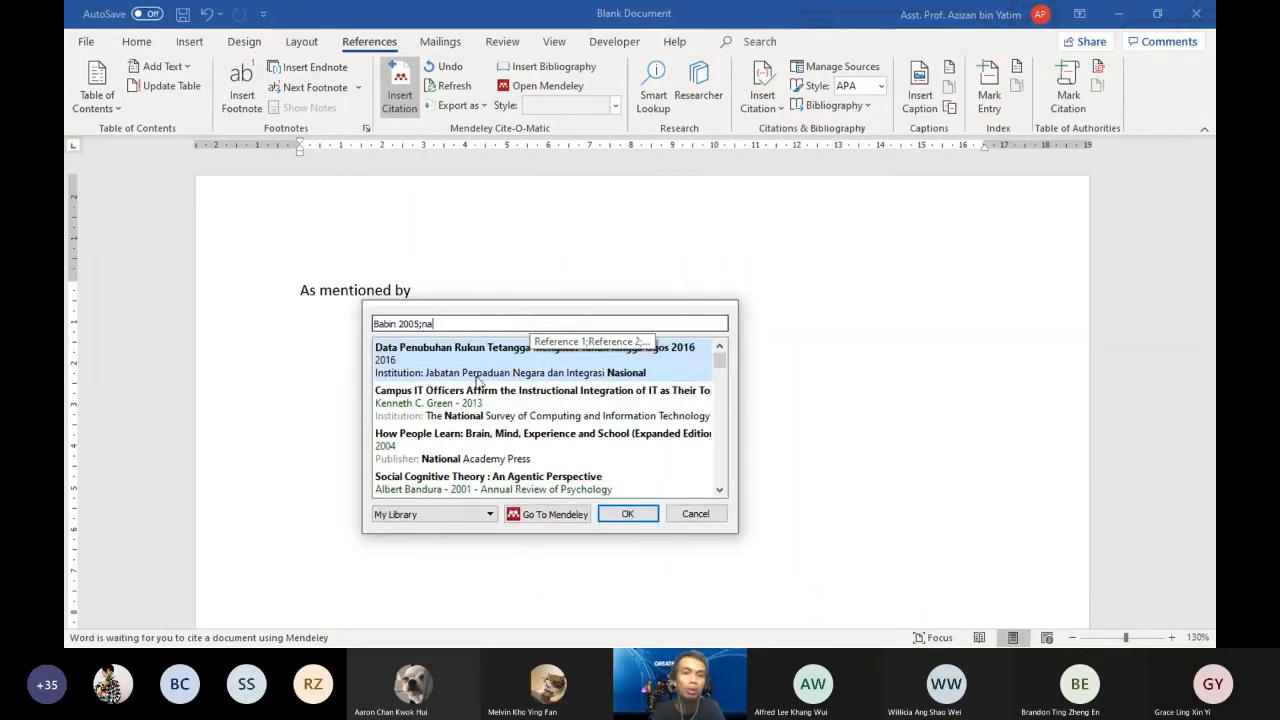
left_click(478, 392)
left_click(638, 348)
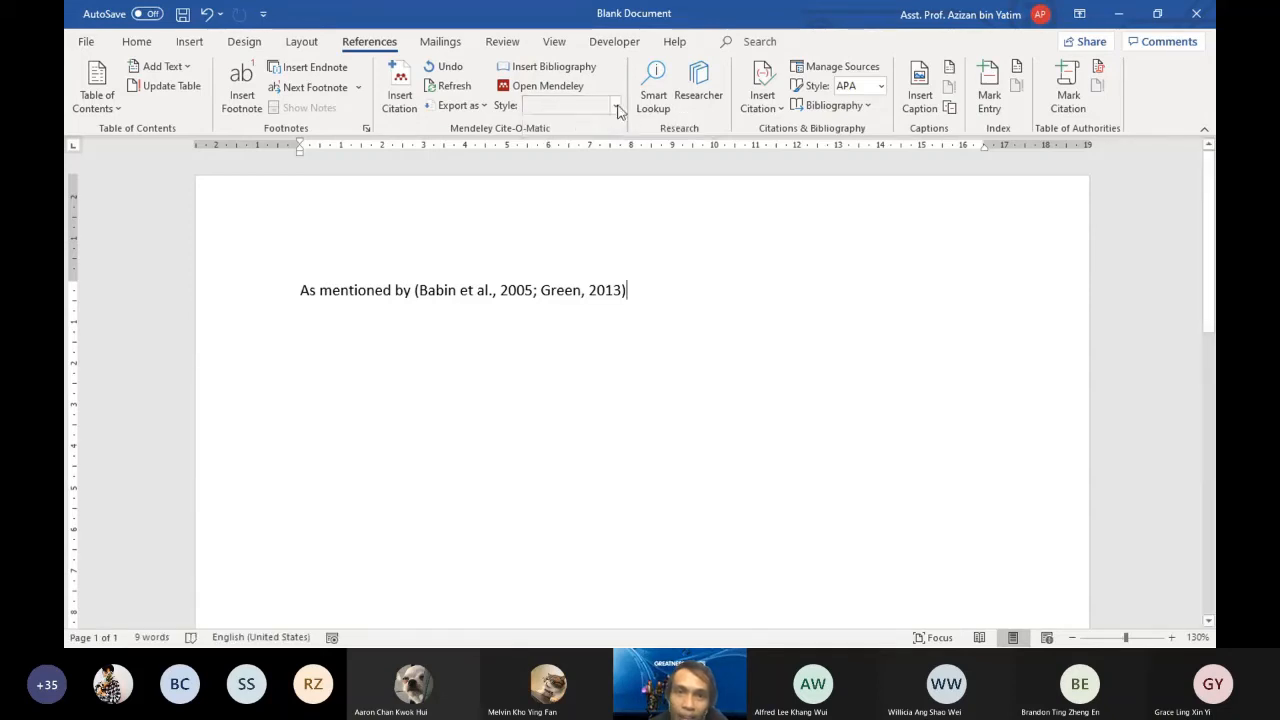
Change the Mendeley citation style to Chicago Manual of Style 17th edition (author-date), and switch it to Nature.
left_click(519, 298)
left_click(615, 105)
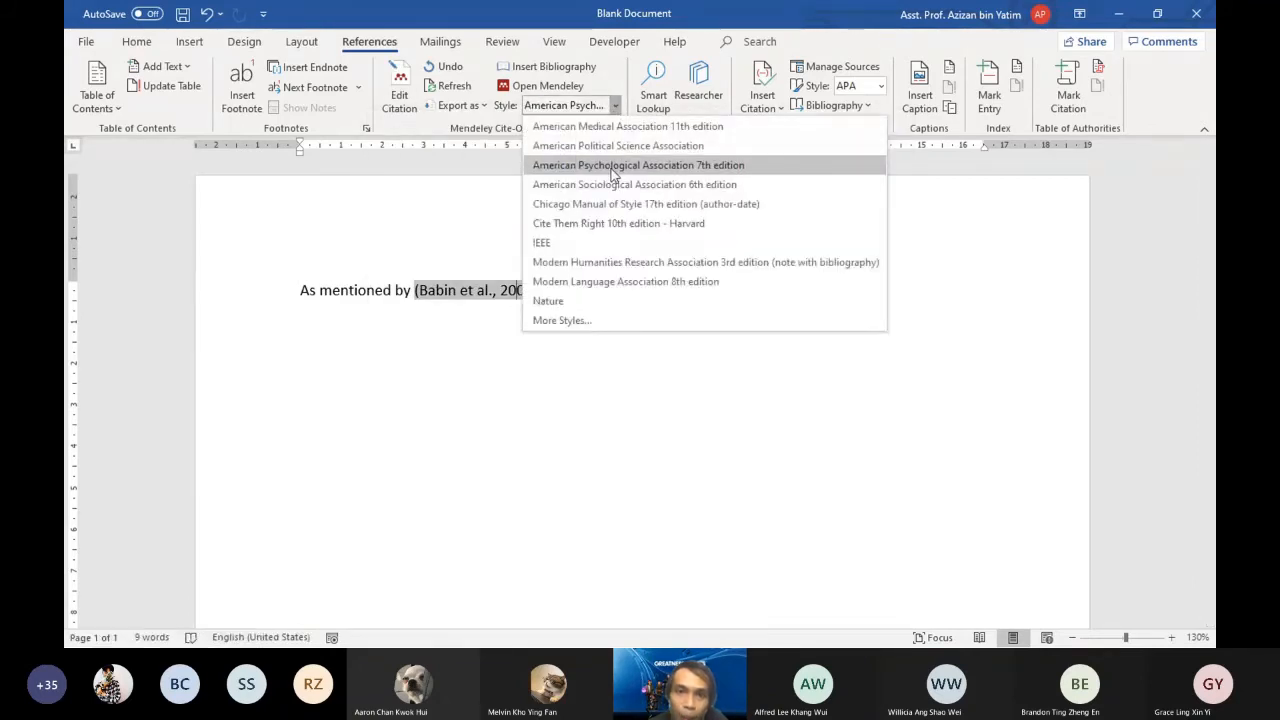
left_click(612, 205)
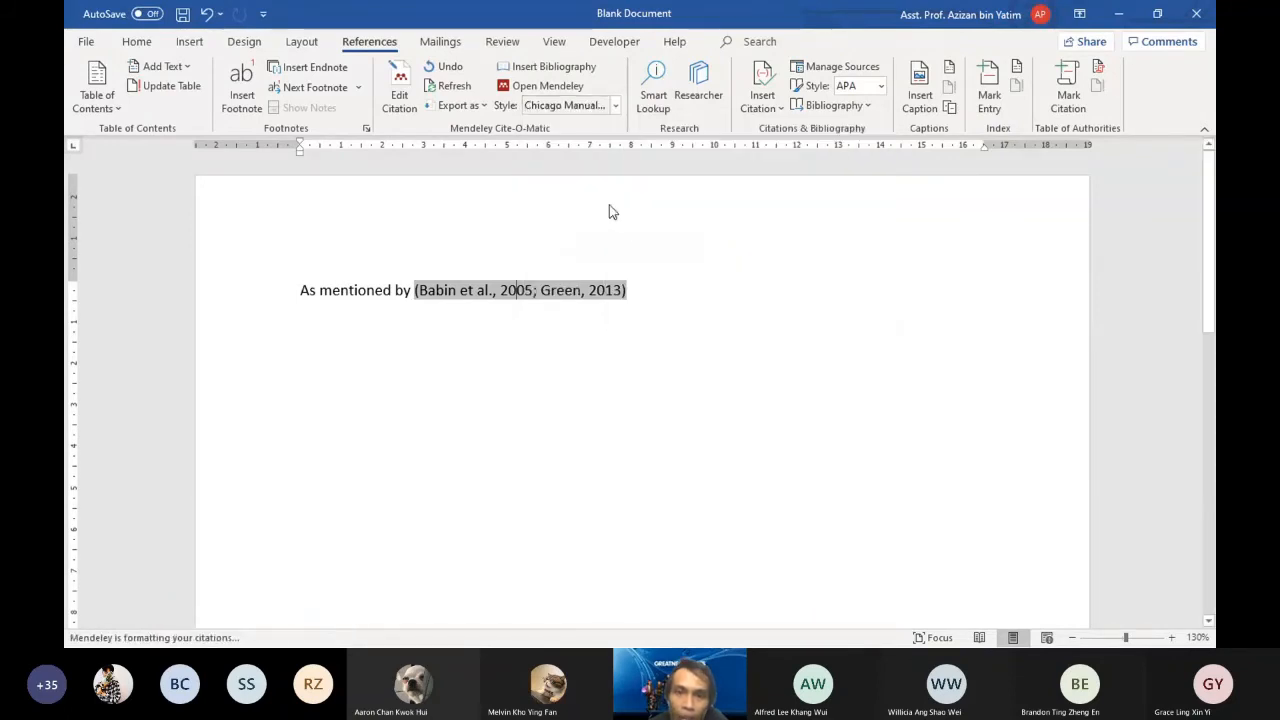
left_click(615, 106)
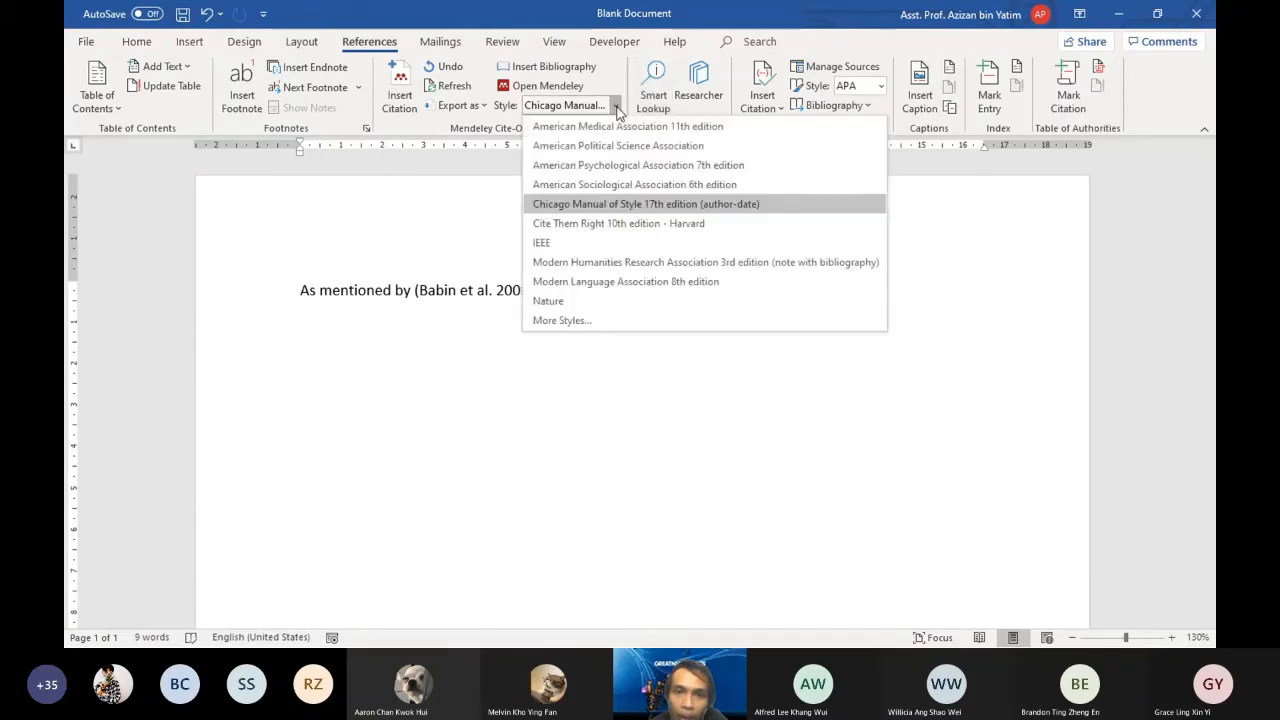
left_click(589, 309)
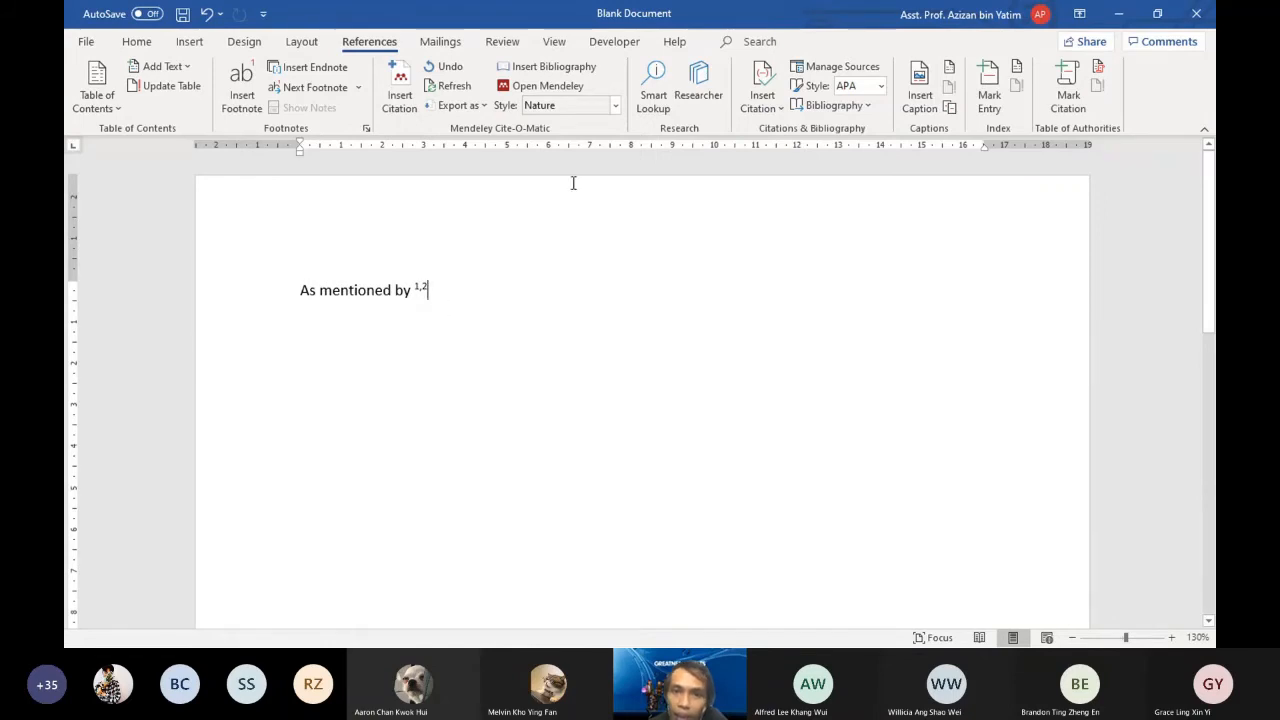
Set the Mendeley citation style to American Psychological Association 7th edition.
left_click(616, 108)
scroll(600, 203, "up", 2)
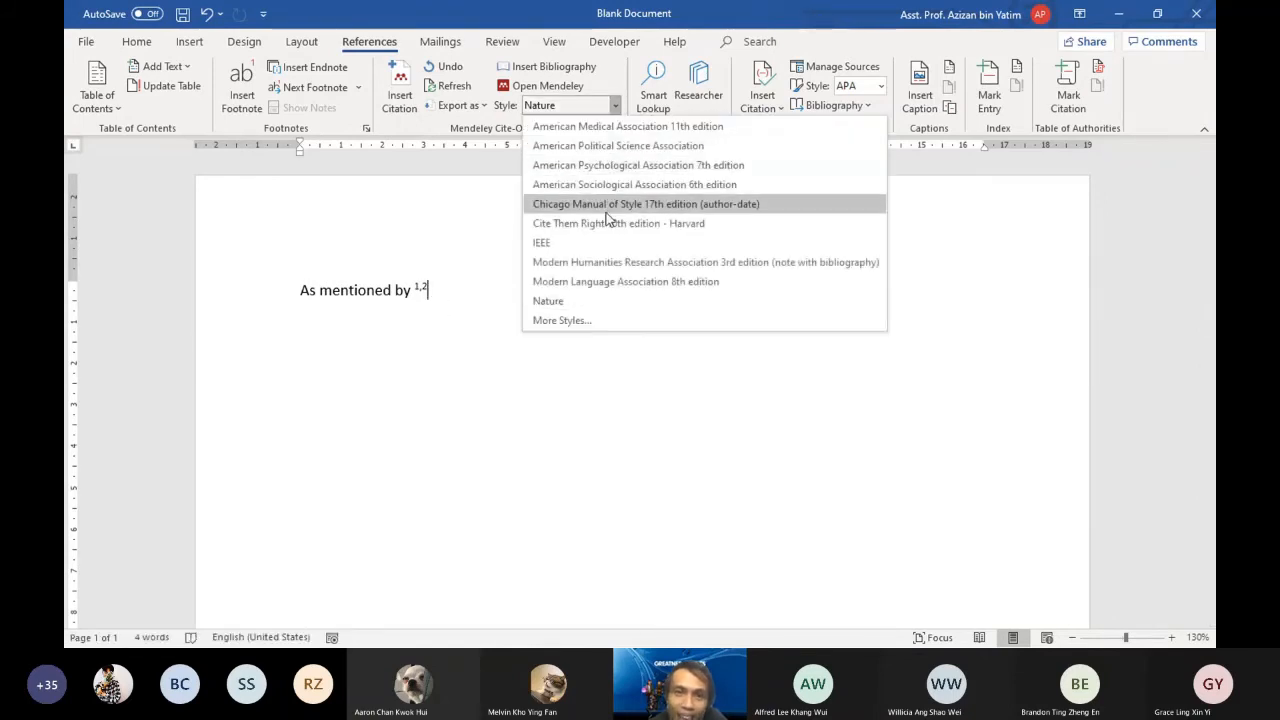
left_click(605, 172)
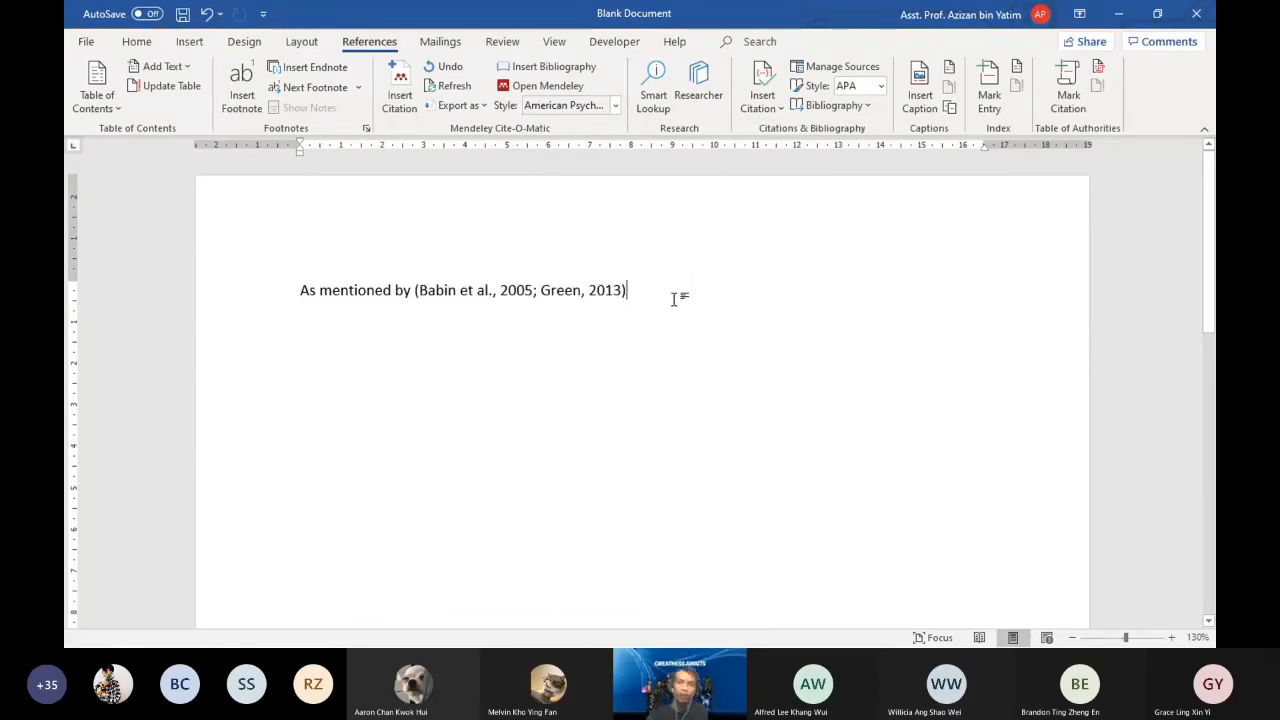
Edit the Mendeley citation after "As mentioned by" to remove the 2013 reference, keeping only the 2005 one.
left_click(516, 290)
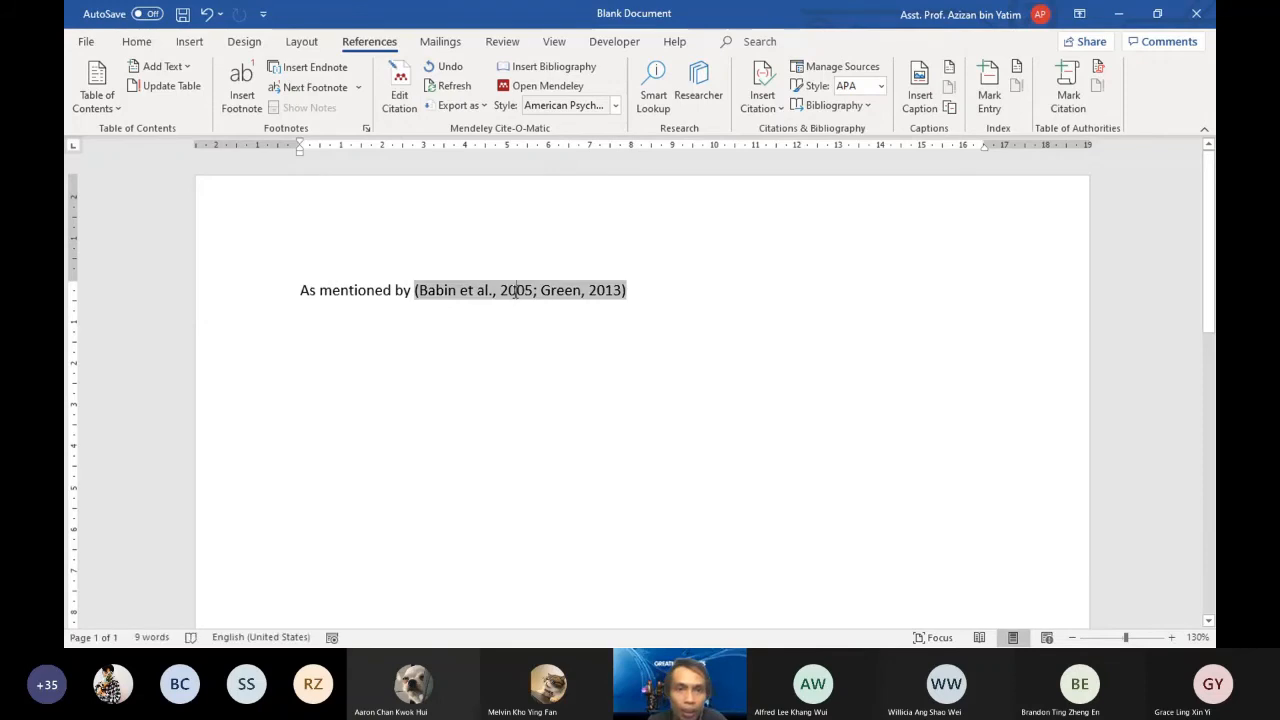
left_click(399, 92)
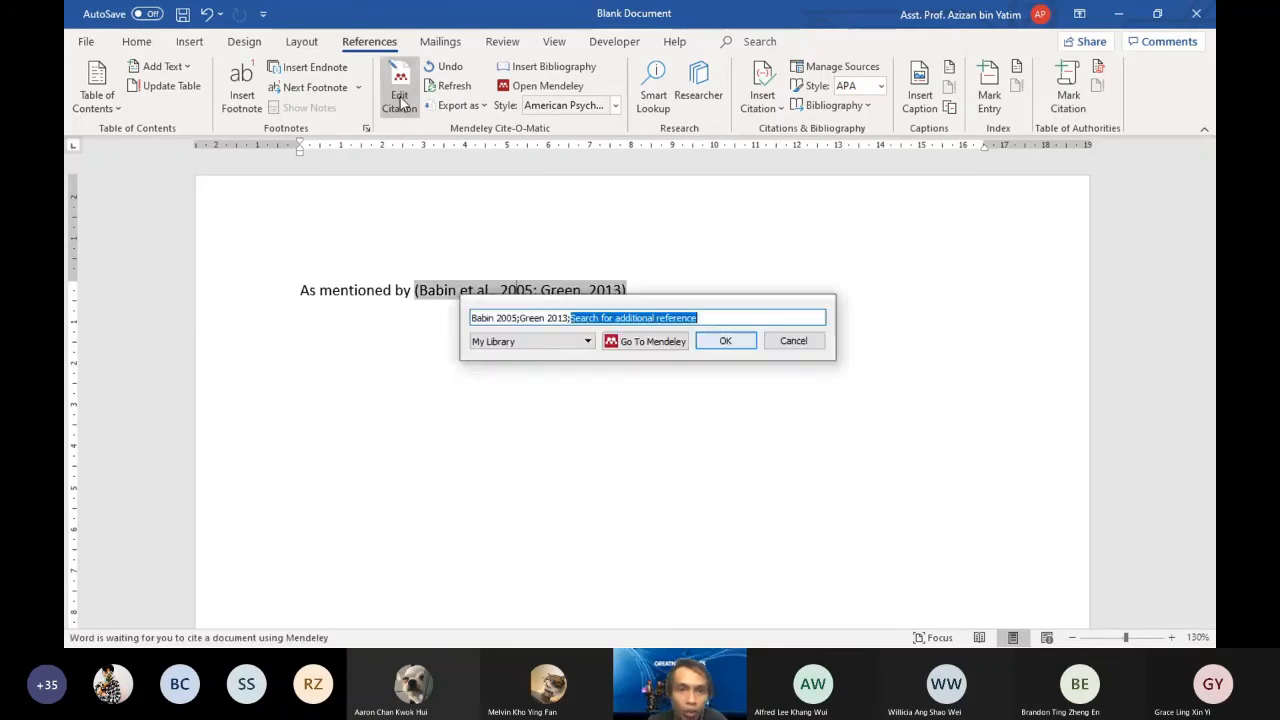
left_click(723, 320)
key("BackSpace")
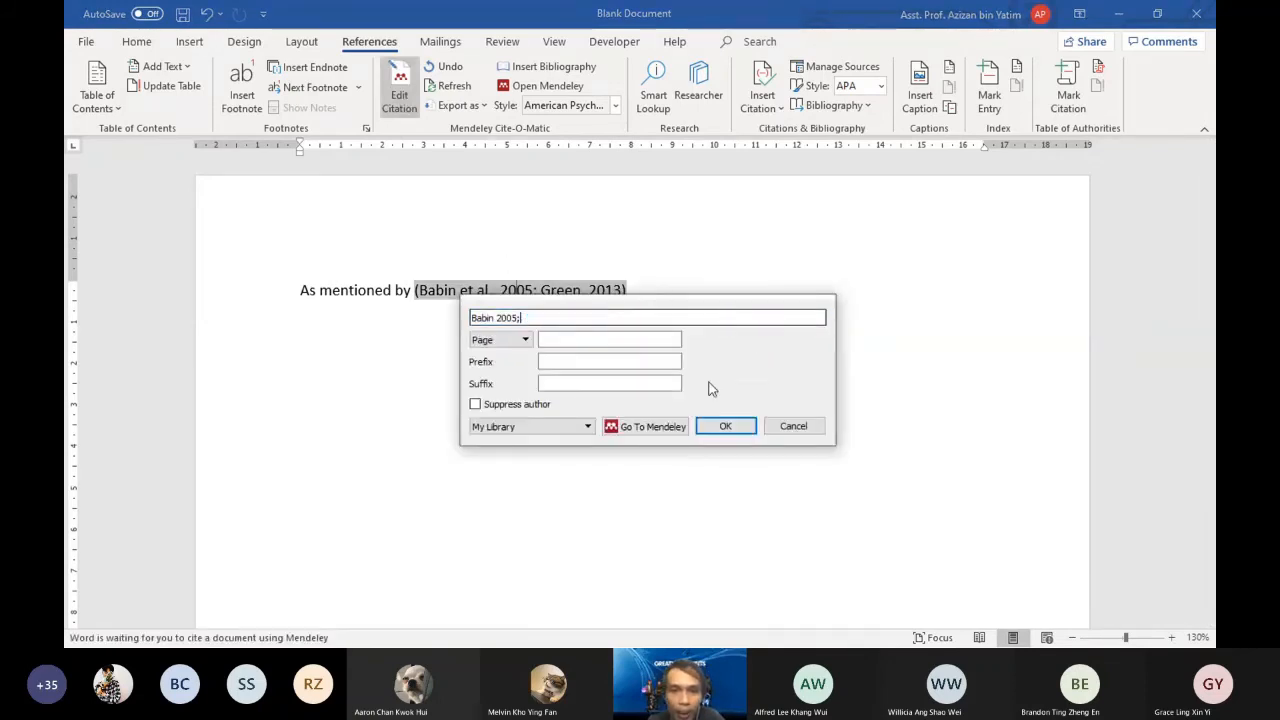
left_click(725, 428)
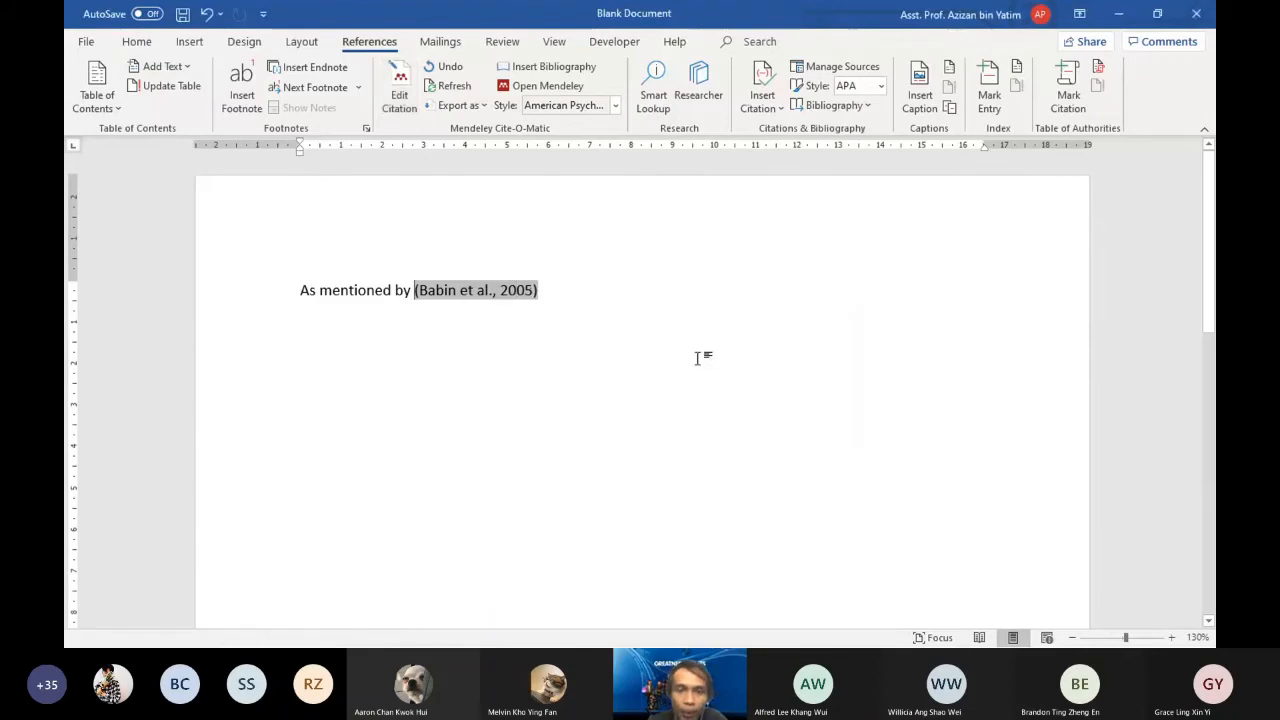
Manually reformat the 2005 citation so only the year is in parentheses after the authors, and keep the manual edit.
left_click(503, 289)
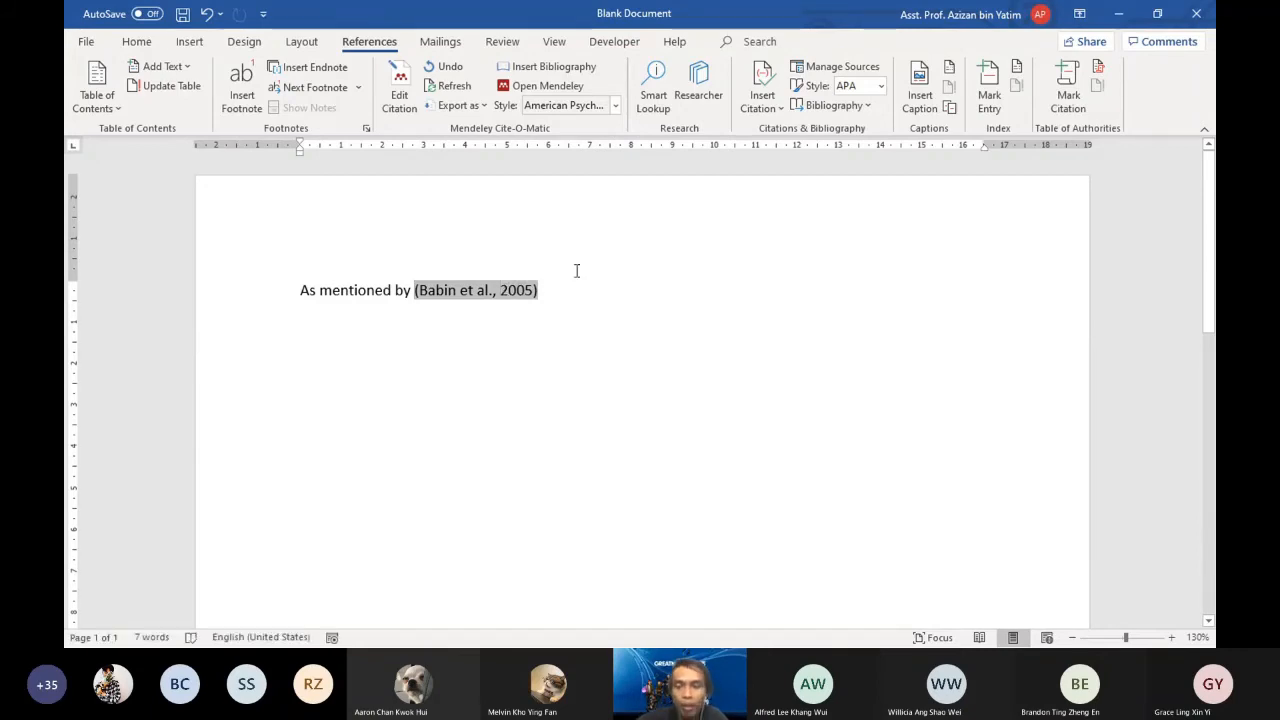
type("(")
key("BackSpace")
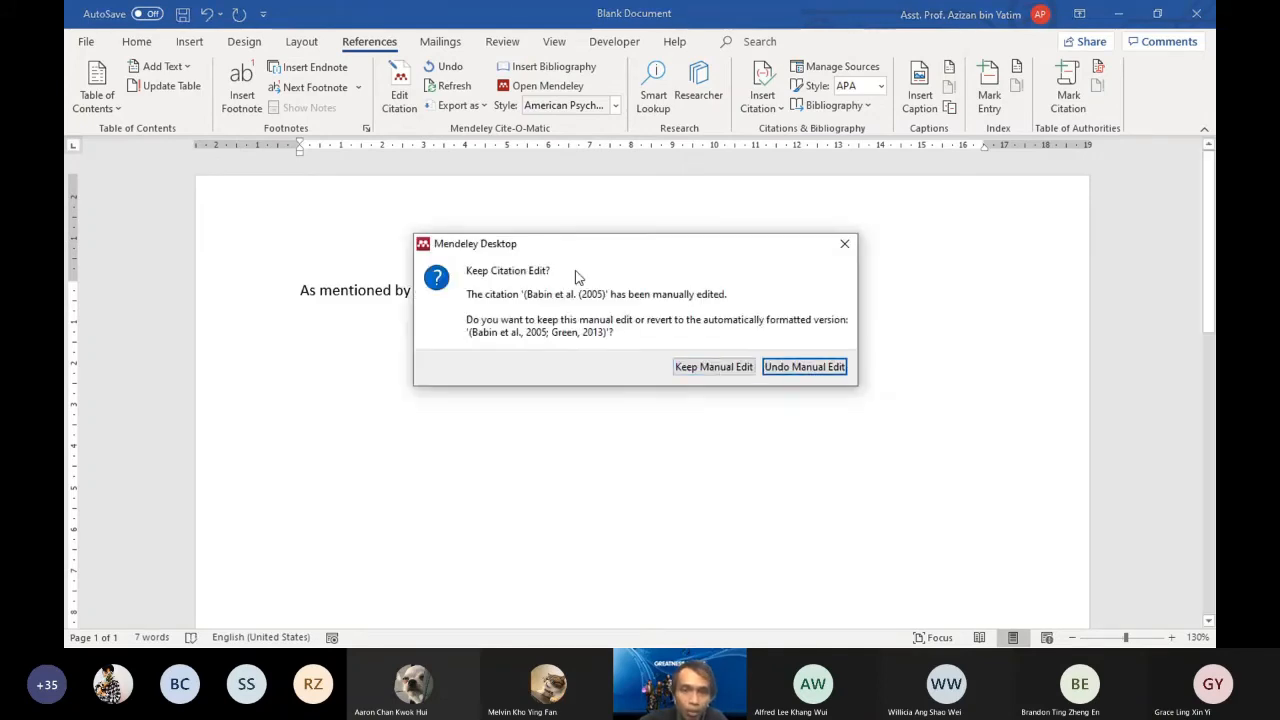
left_click(730, 368)
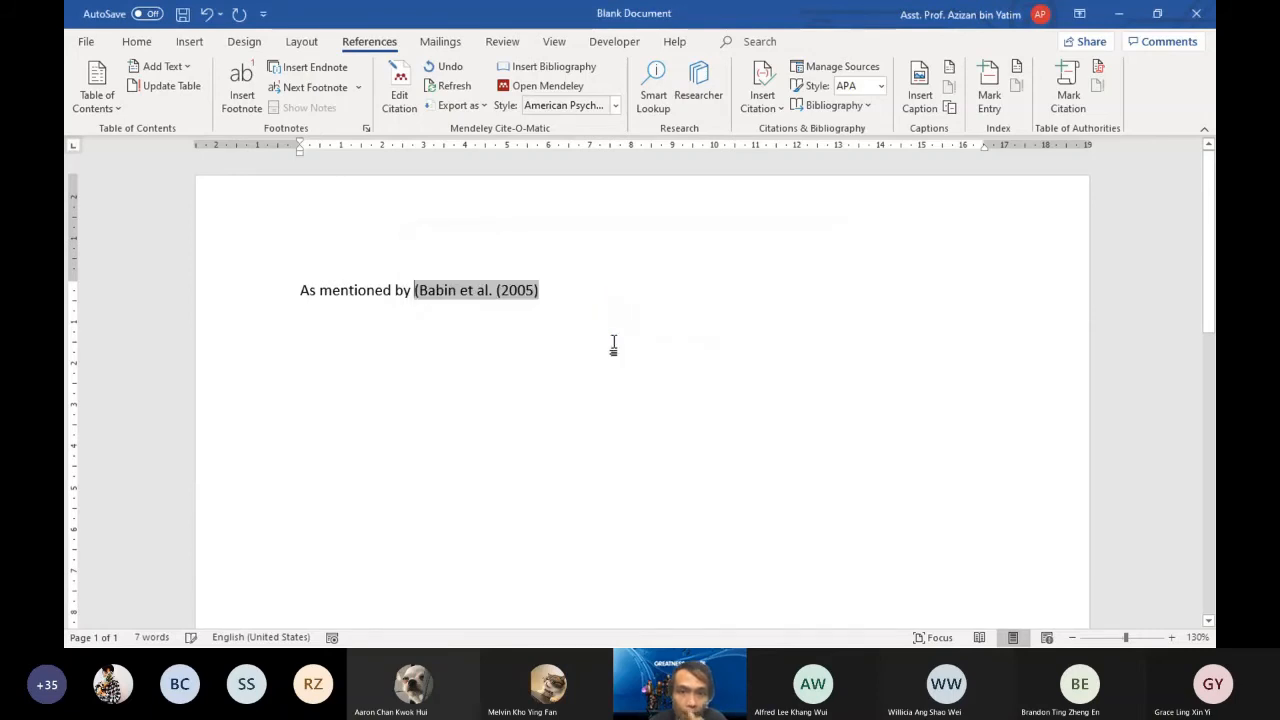
left_click(419, 290)
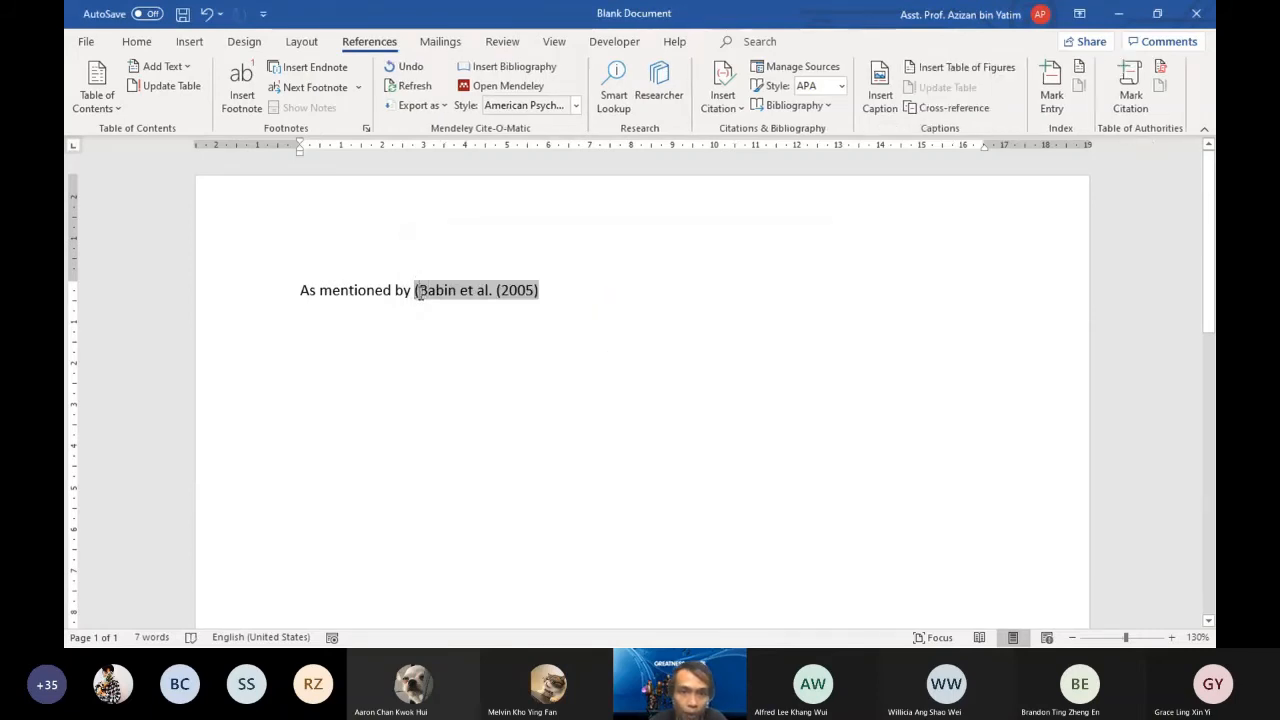
key("BackSpace")
left_click(588, 312)
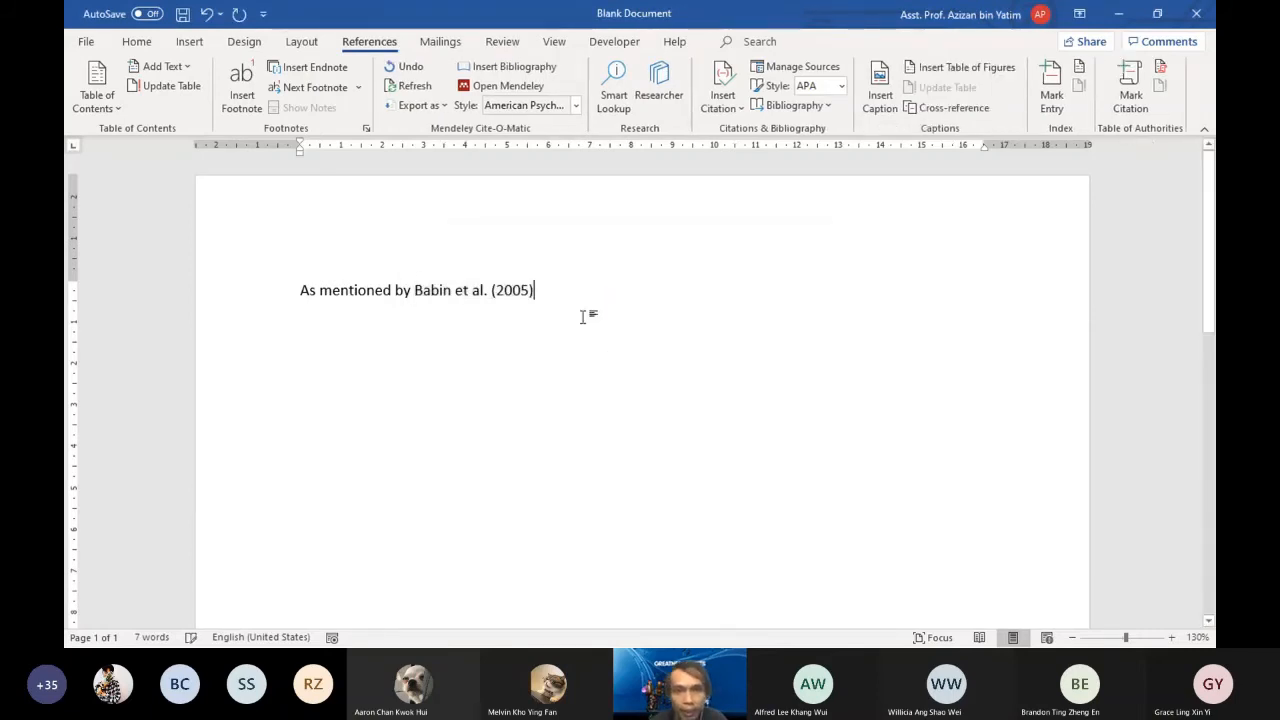
Add the filler text "asdnkasdg nkaslkgasjn ak" after the citation and "Asdlnas galgajfadg" on a new line.
type("asdnkasd")
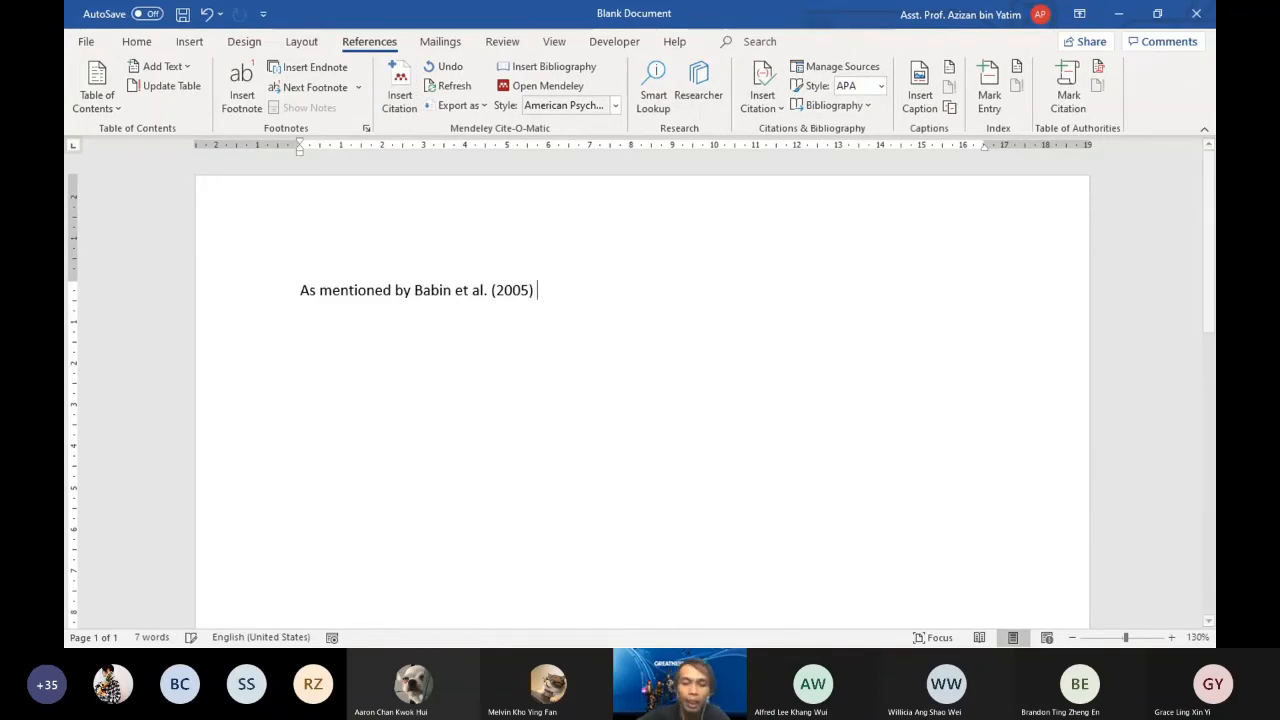
type("g nkaslkgasjn ak")
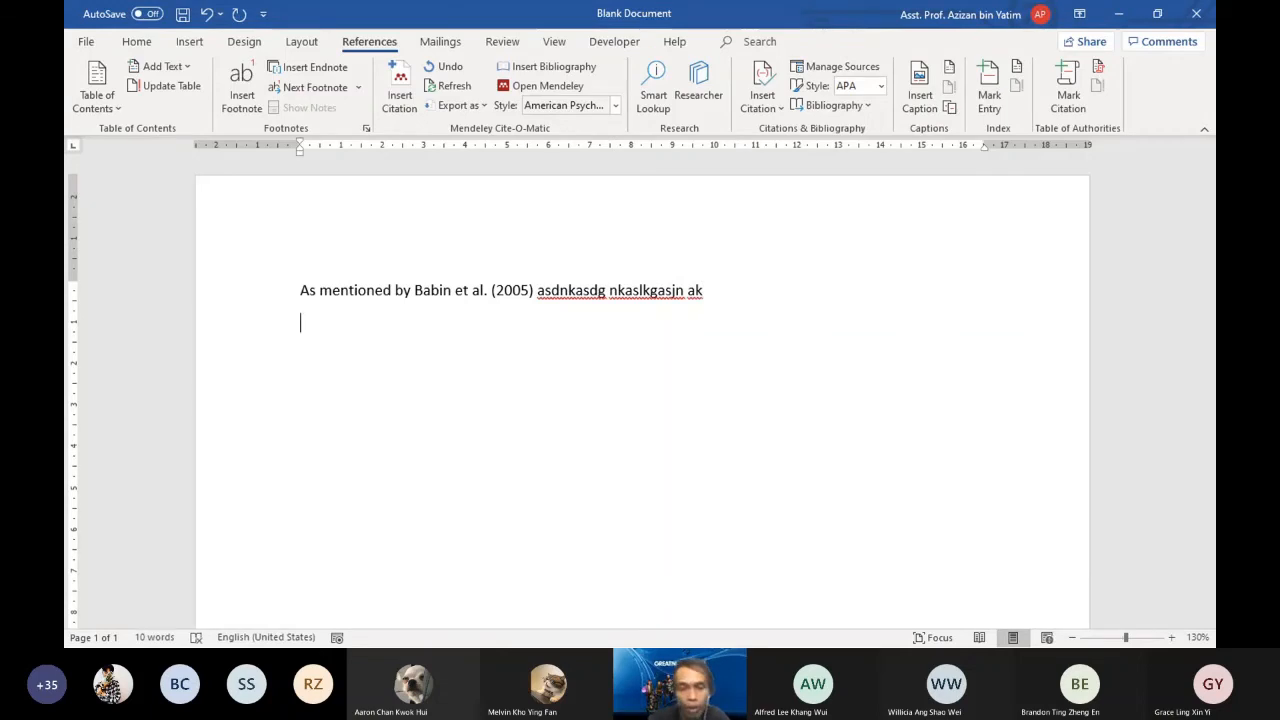
key("Return")
type("asdlnas galgajfadg")
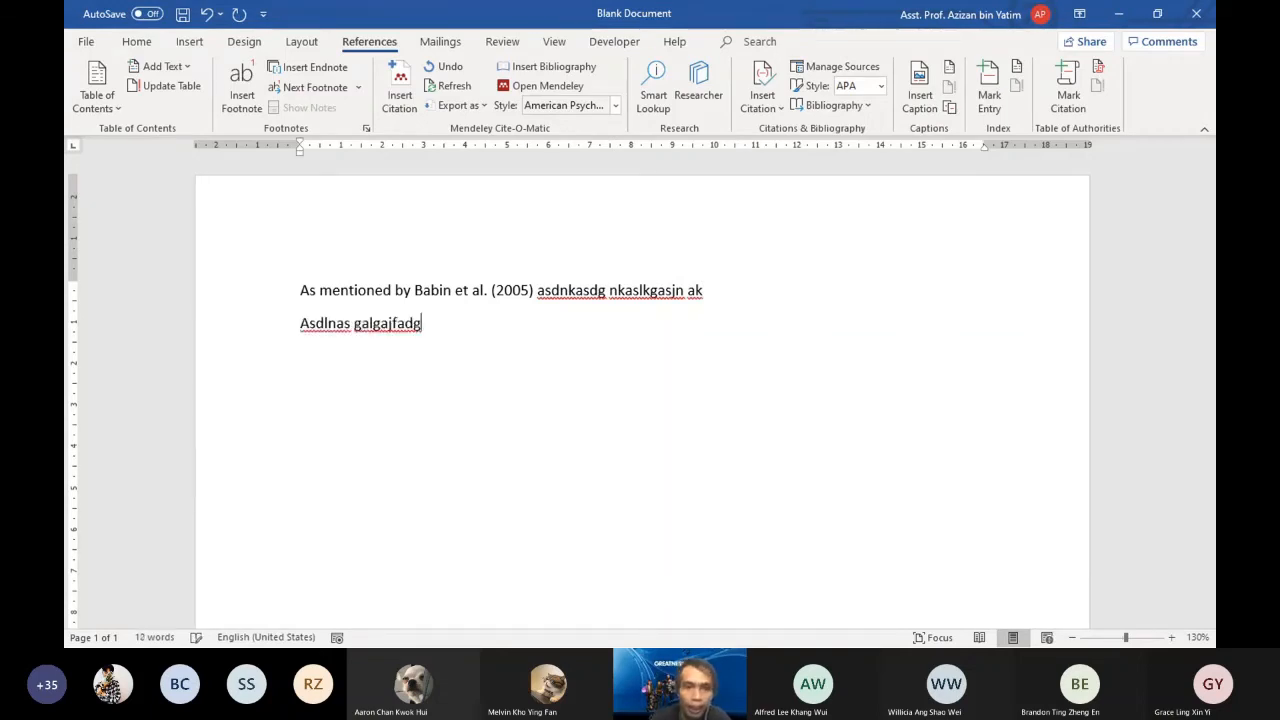
Insert a Mendeley citation for "E-learning platforms in higher education. Case study" (2014) at the end of the second line, followed by a period.
left_click(400, 90)
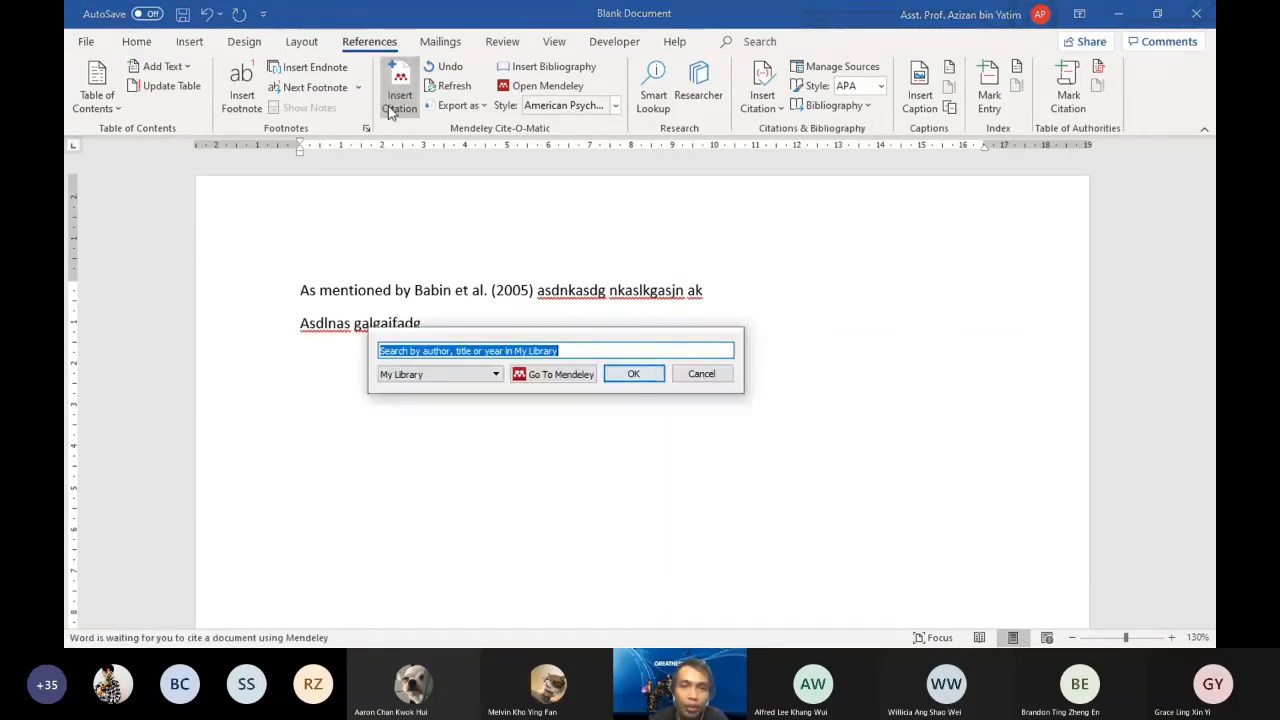
type("gre")
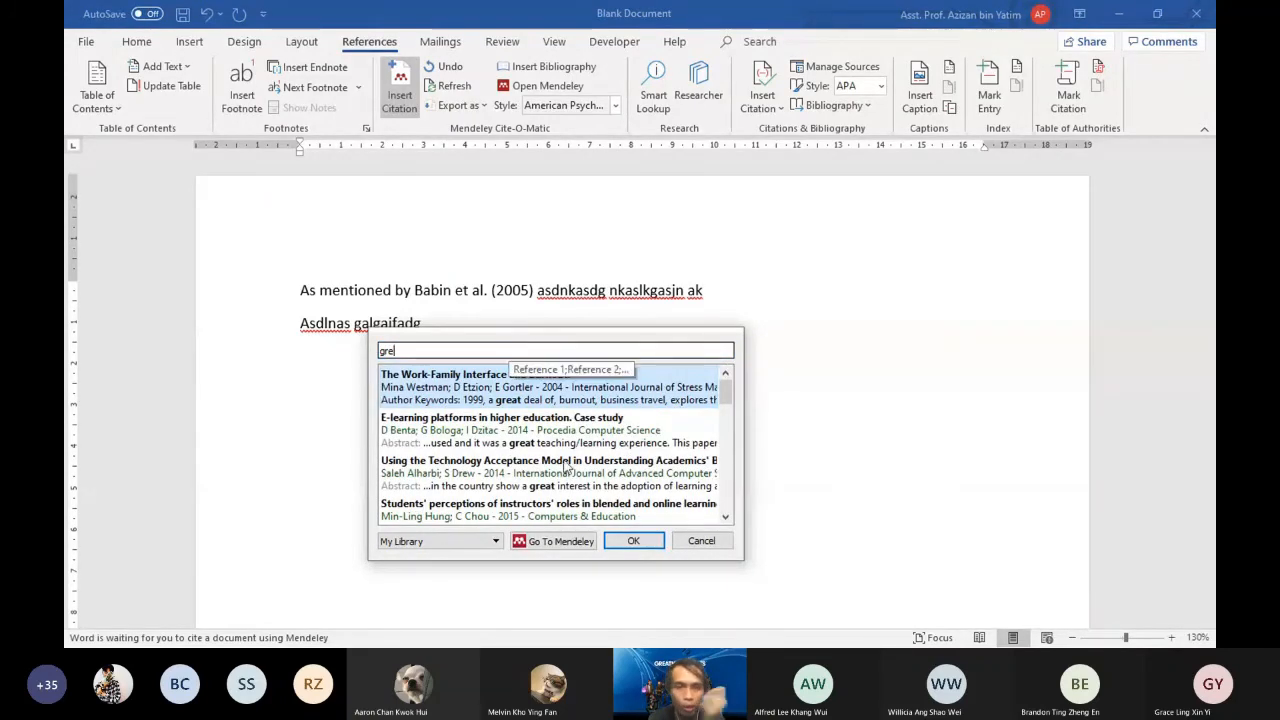
left_click(608, 432)
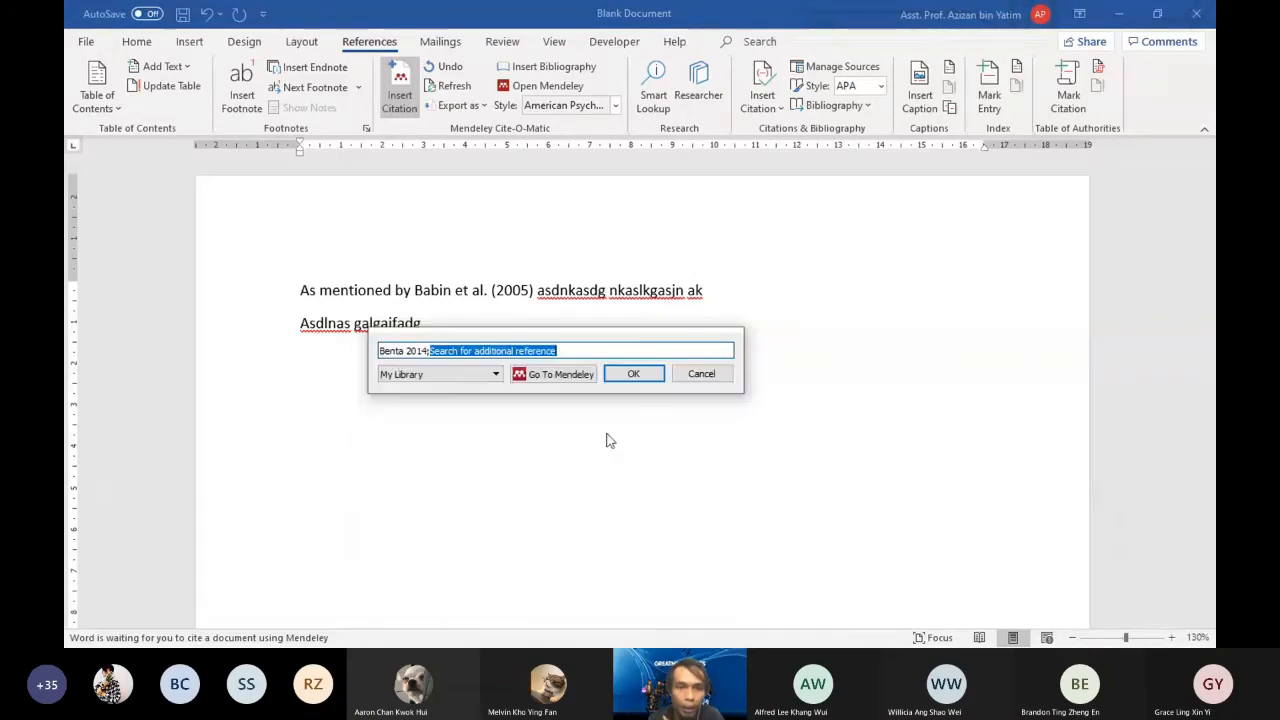
left_click(633, 373)
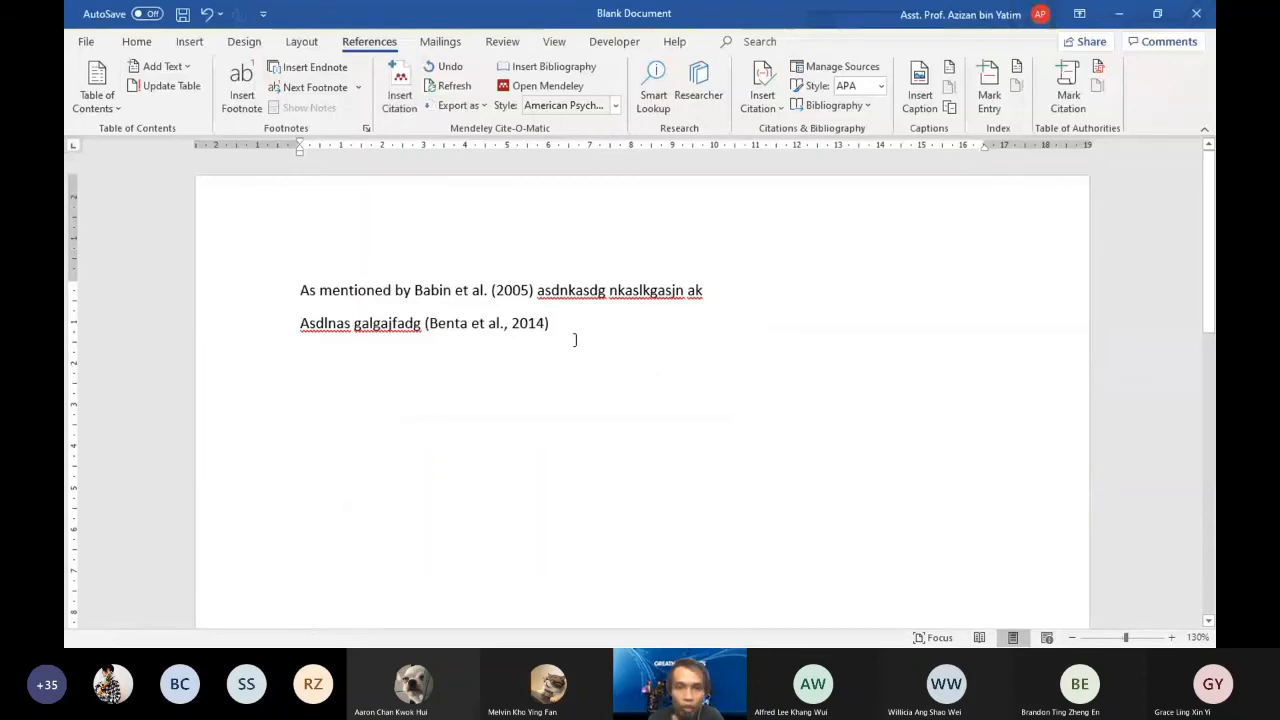
left_click(570, 334)
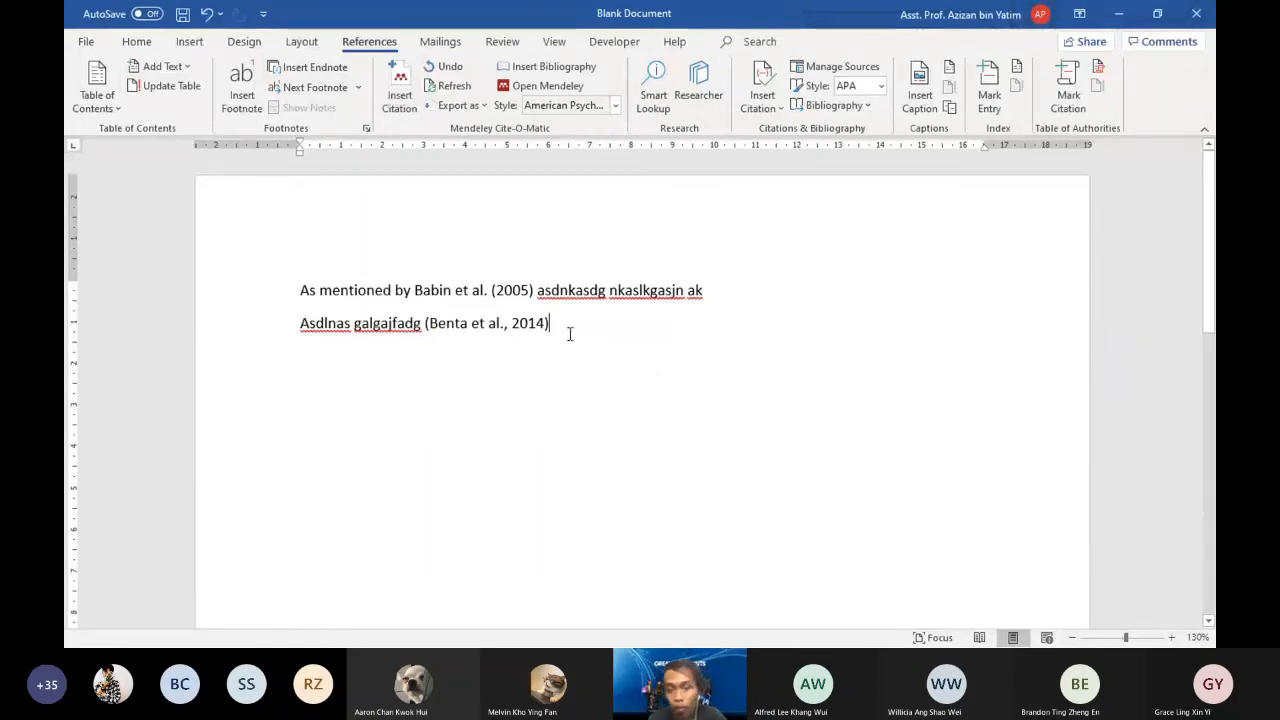
type(".")
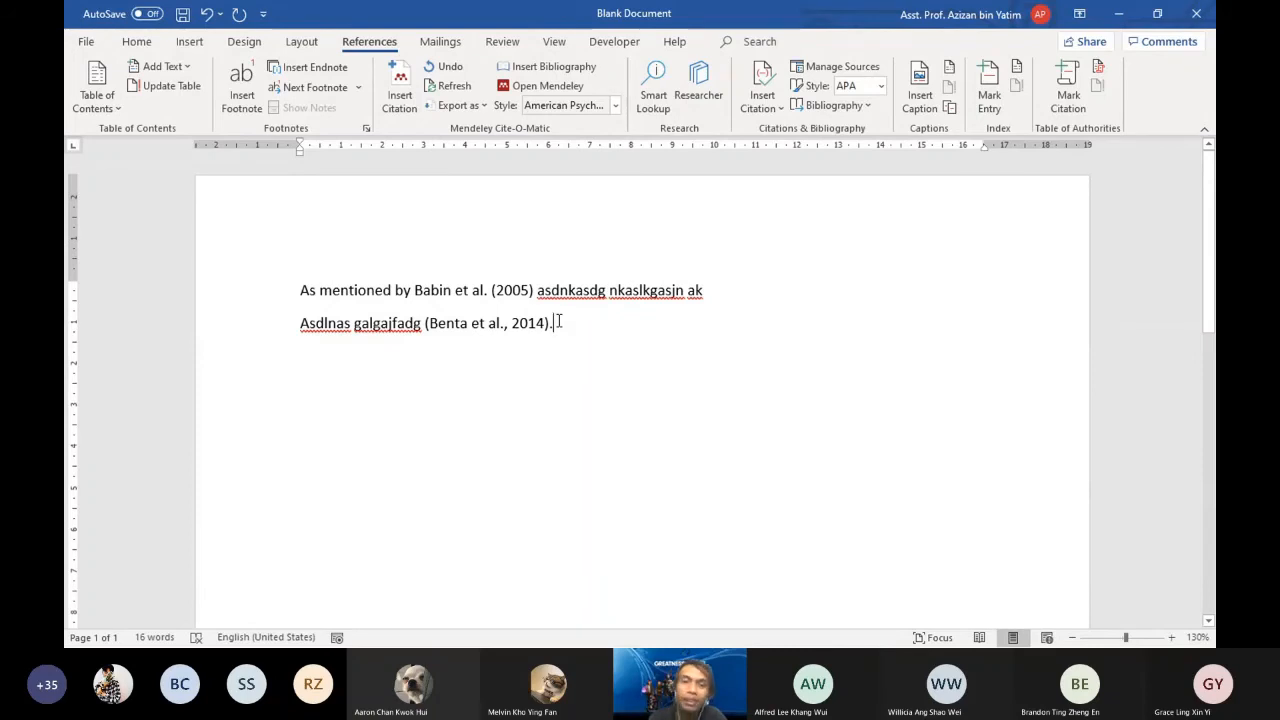
Add a 2006 reference, "Flow: The Psychology of Optimal Experience" (1990) and a 2017 reference to the citation in the second line.
left_click(554, 323)
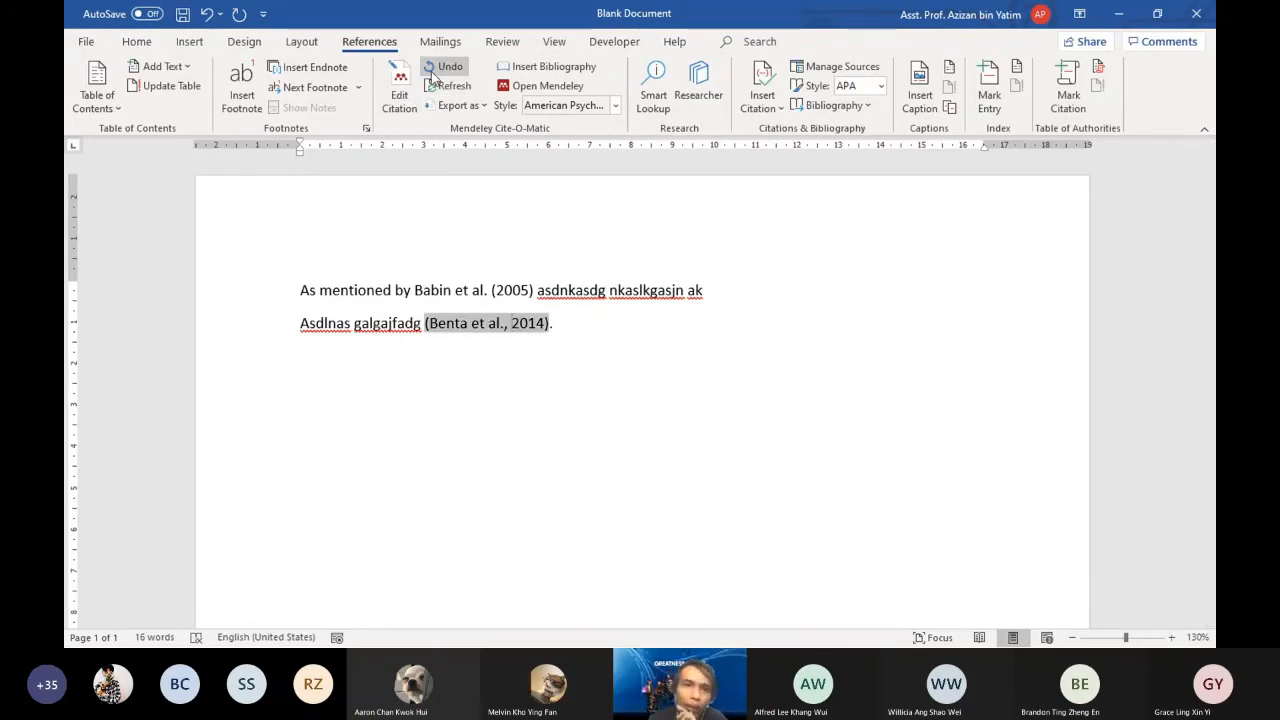
left_click(399, 90)
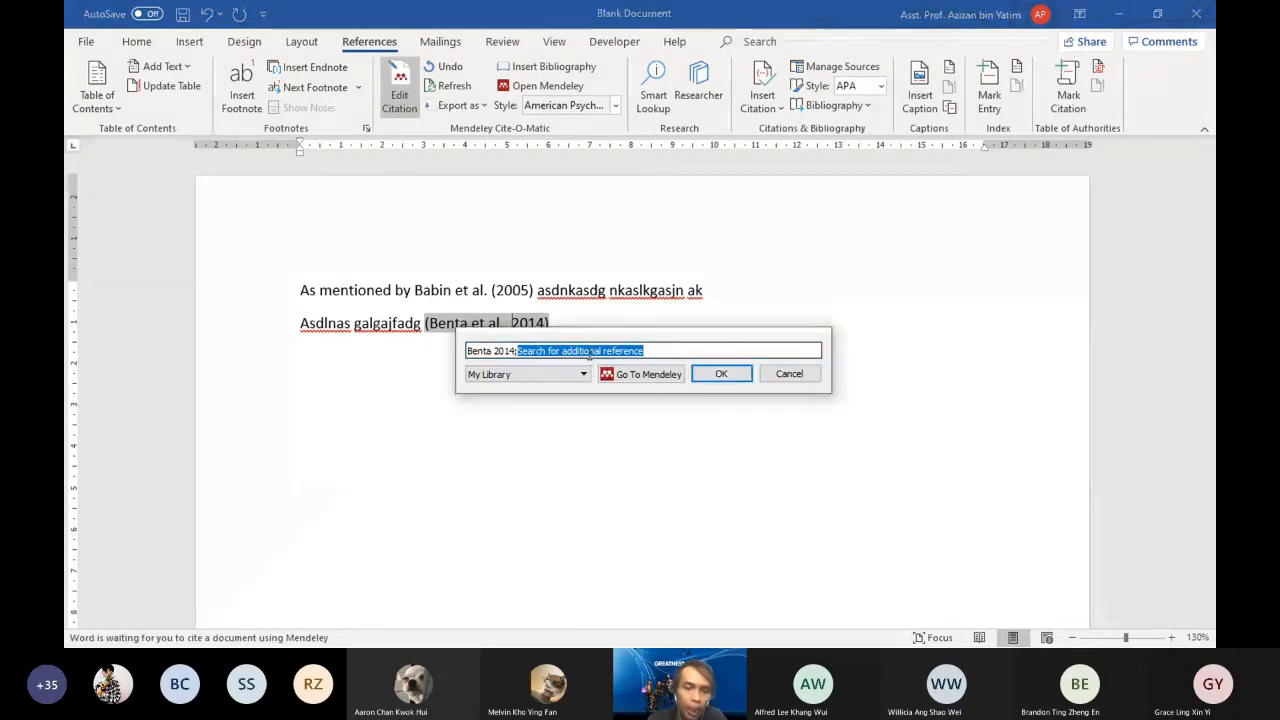
type("t")
left_click(549, 463)
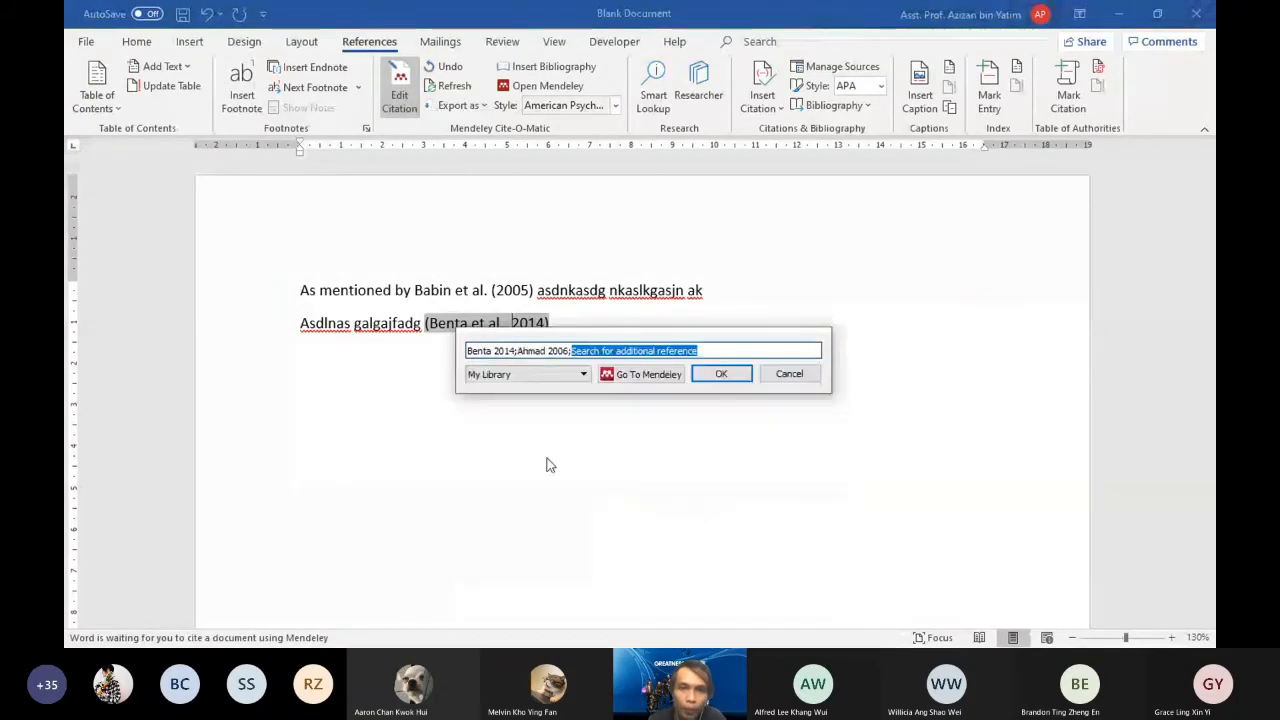
type("a")
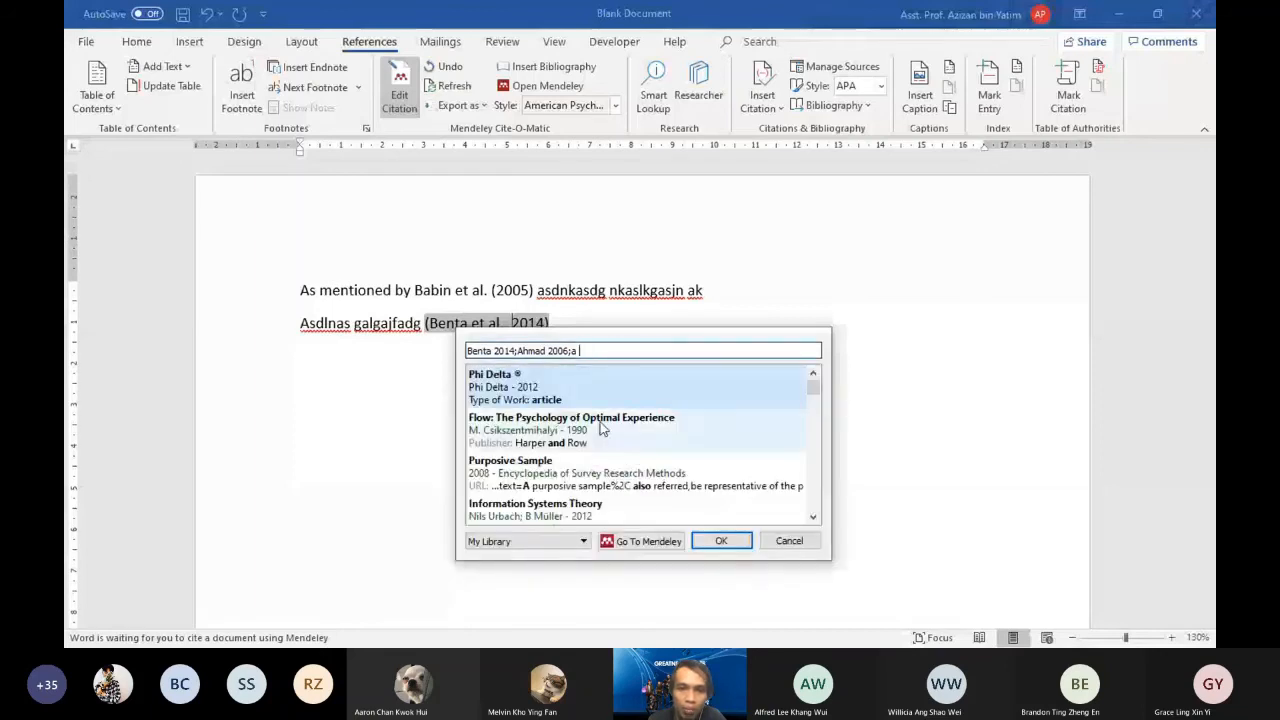
left_click(603, 428)
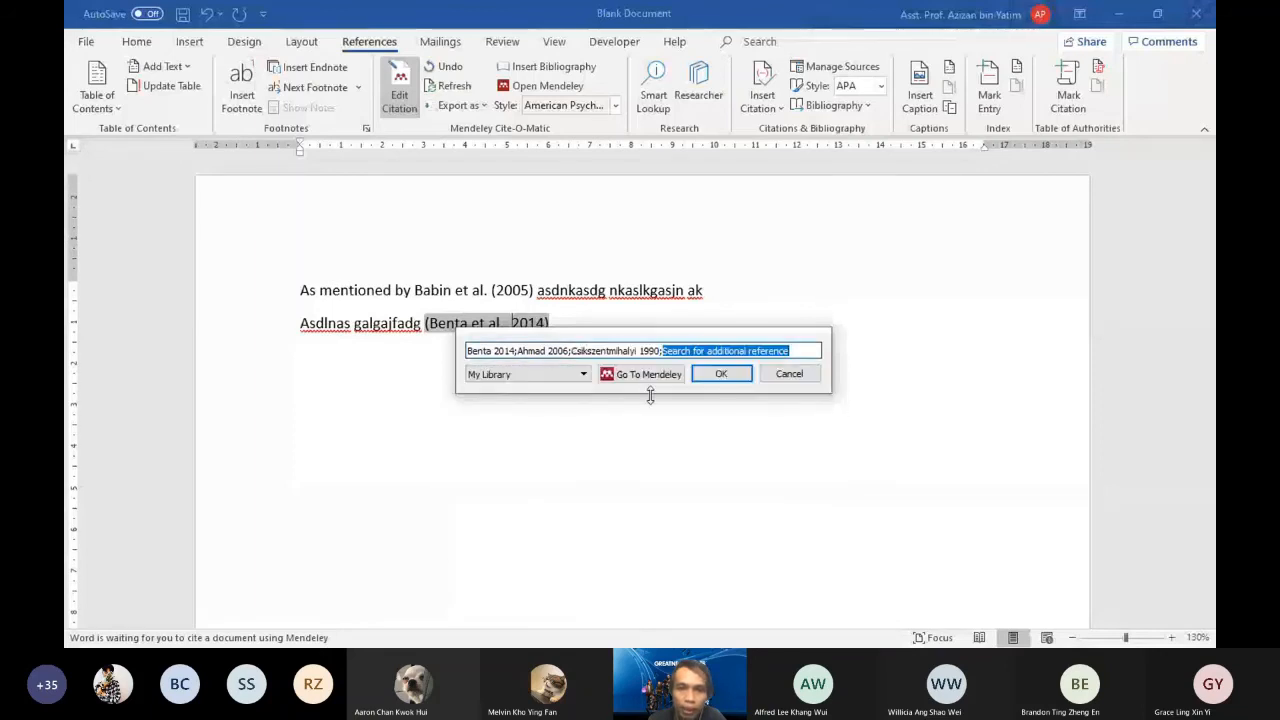
type("f")
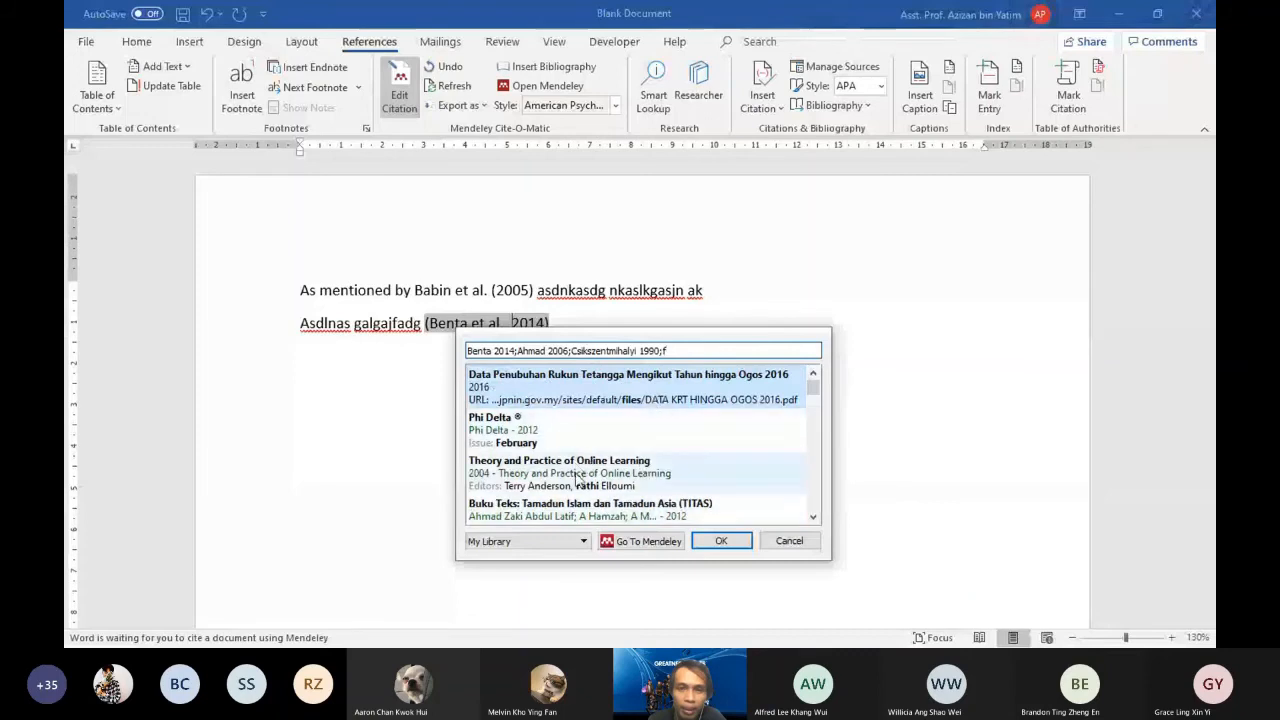
type("c")
left_click(631, 396)
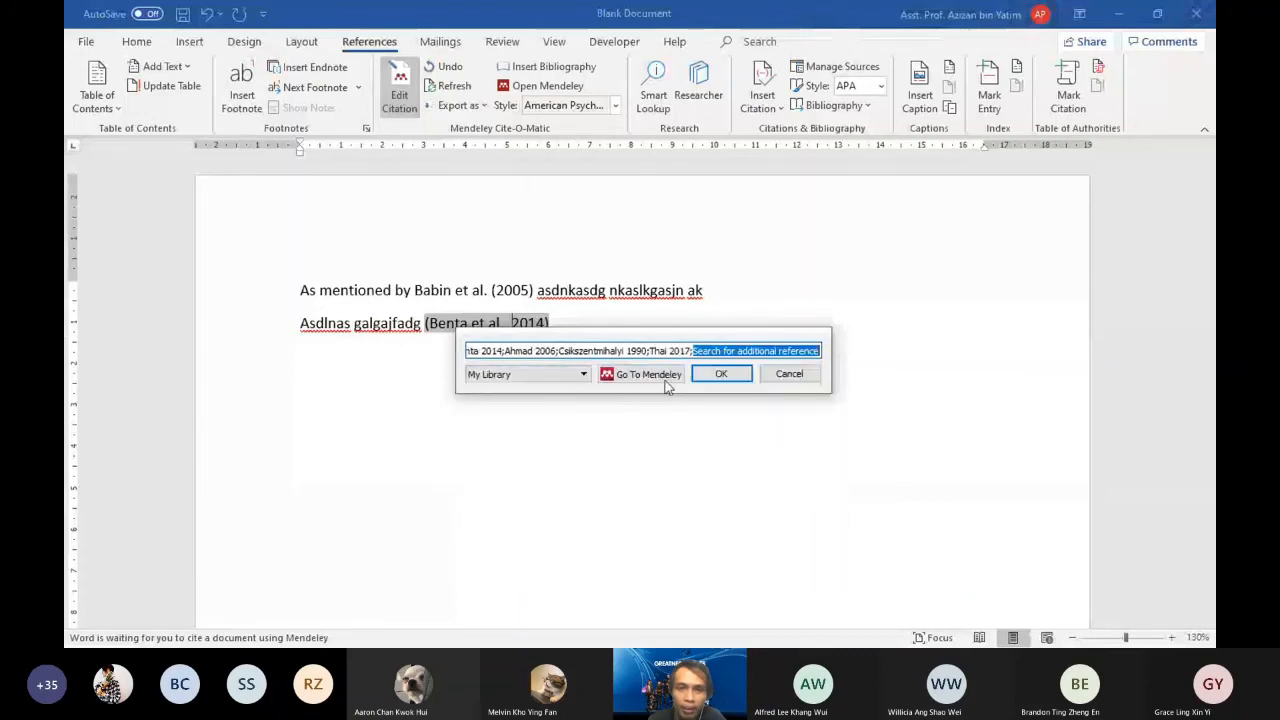
left_click(722, 376)
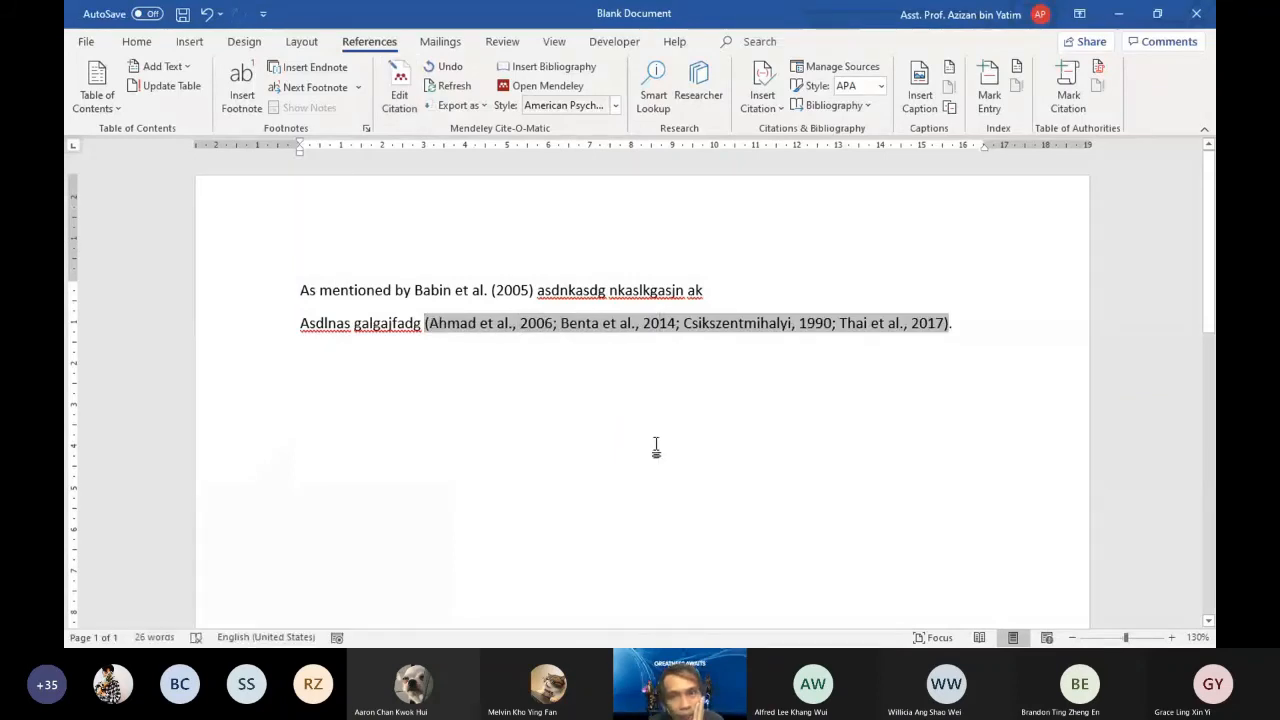
left_click(963, 323)
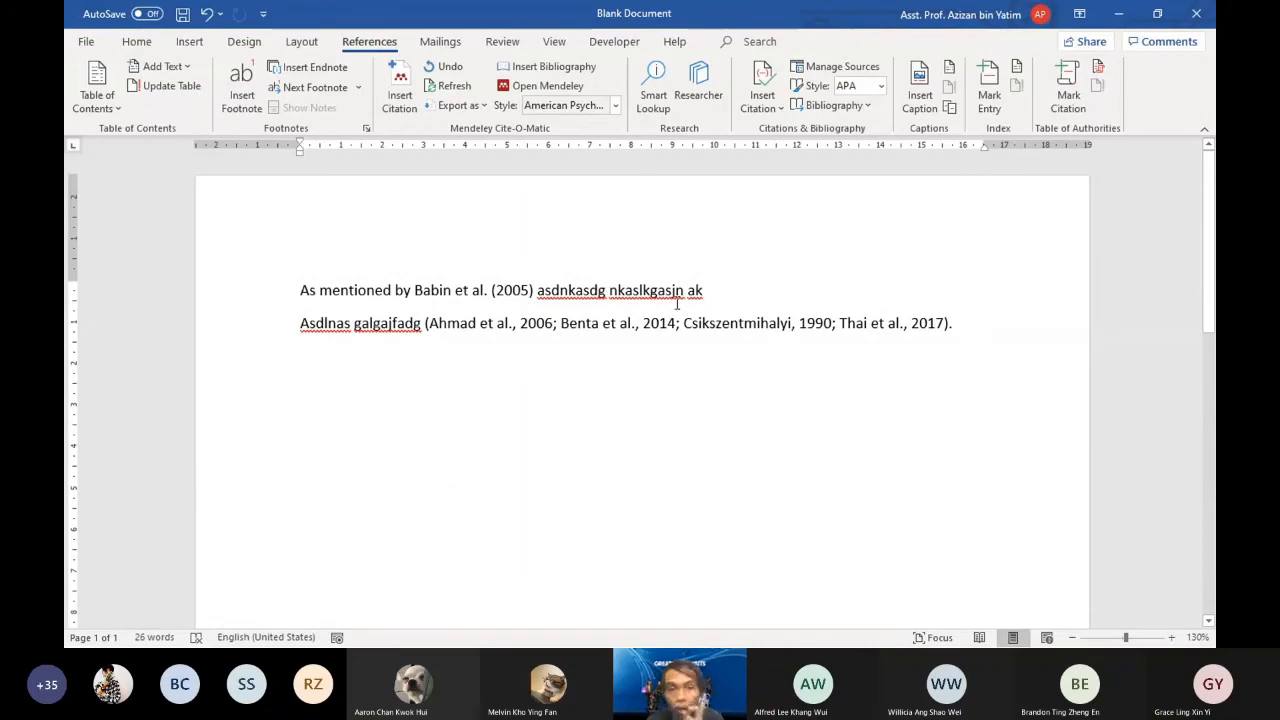
Add a bold, underlined "Reference List" heading below the second line, leaving one blank line between them.
left_click(501, 290)
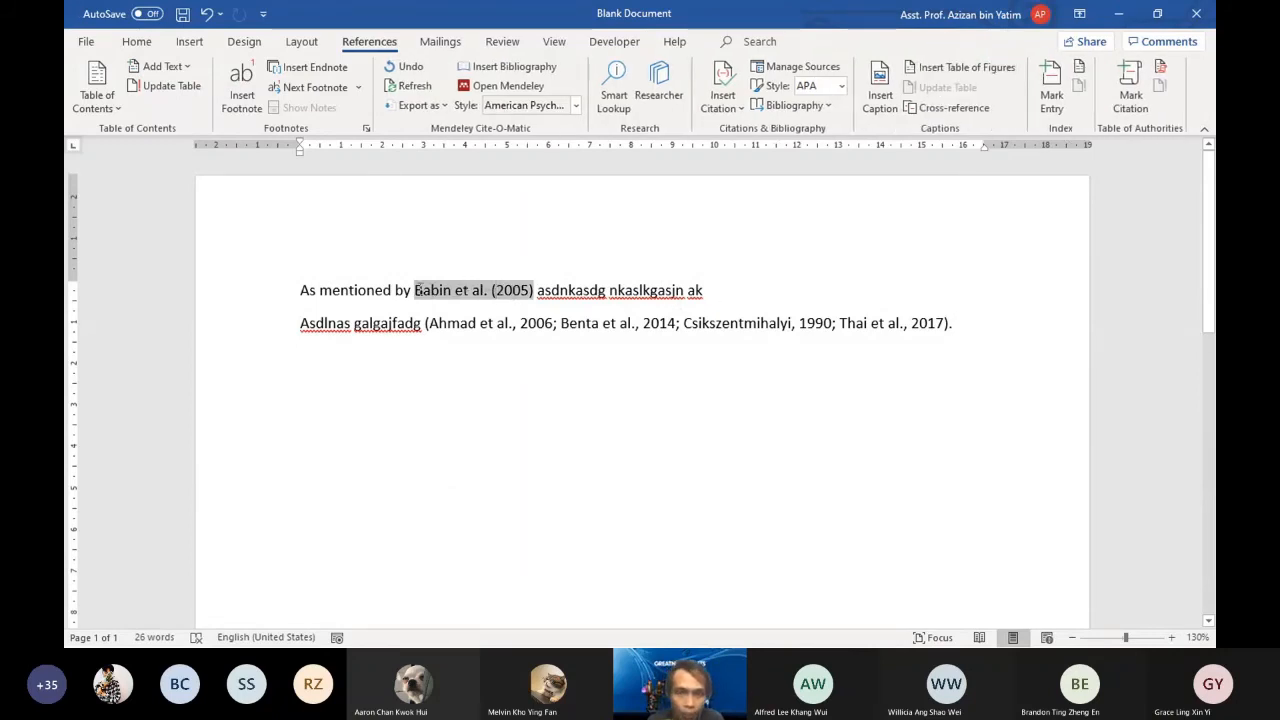
left_click(723, 286)
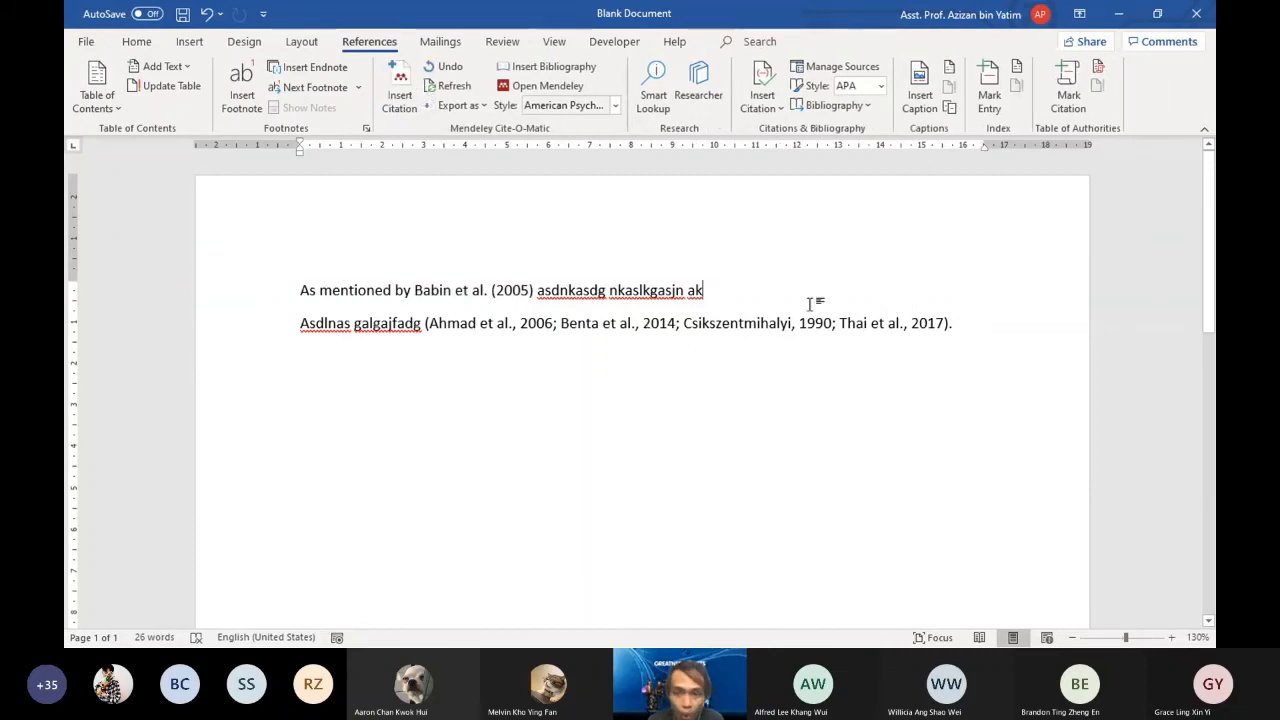
left_click(973, 324)
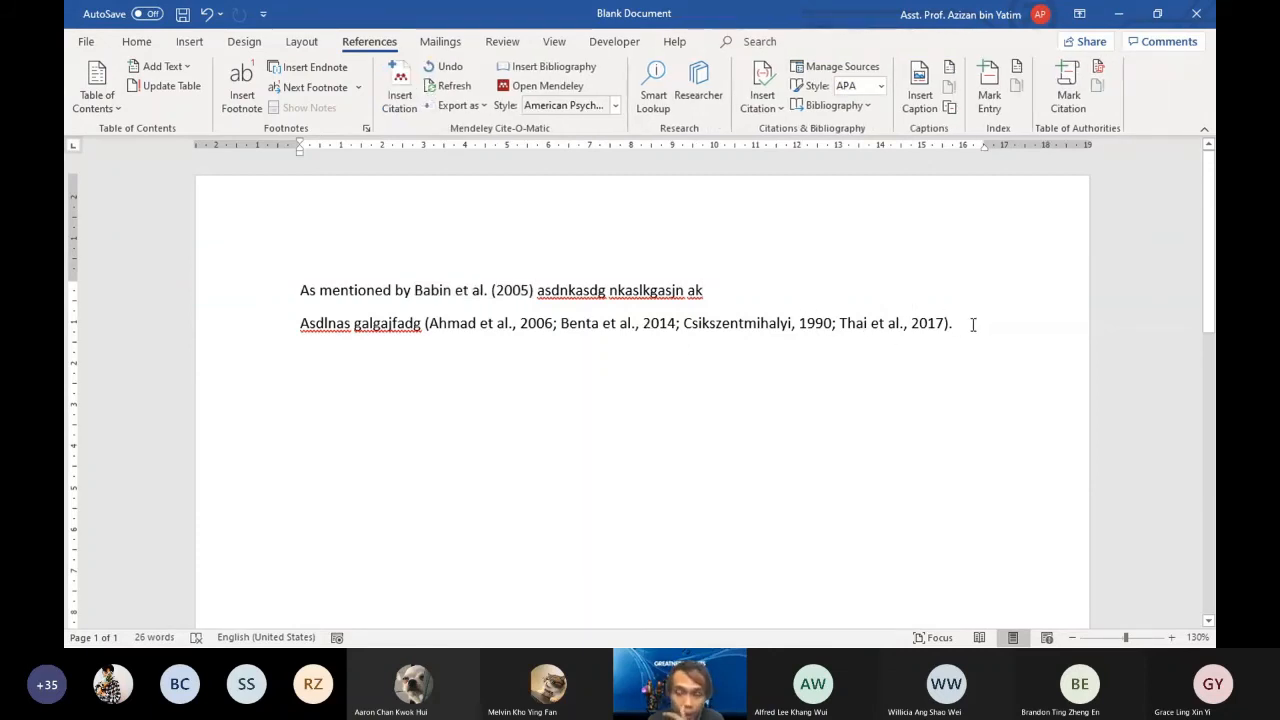
key("Return")
key("Return")
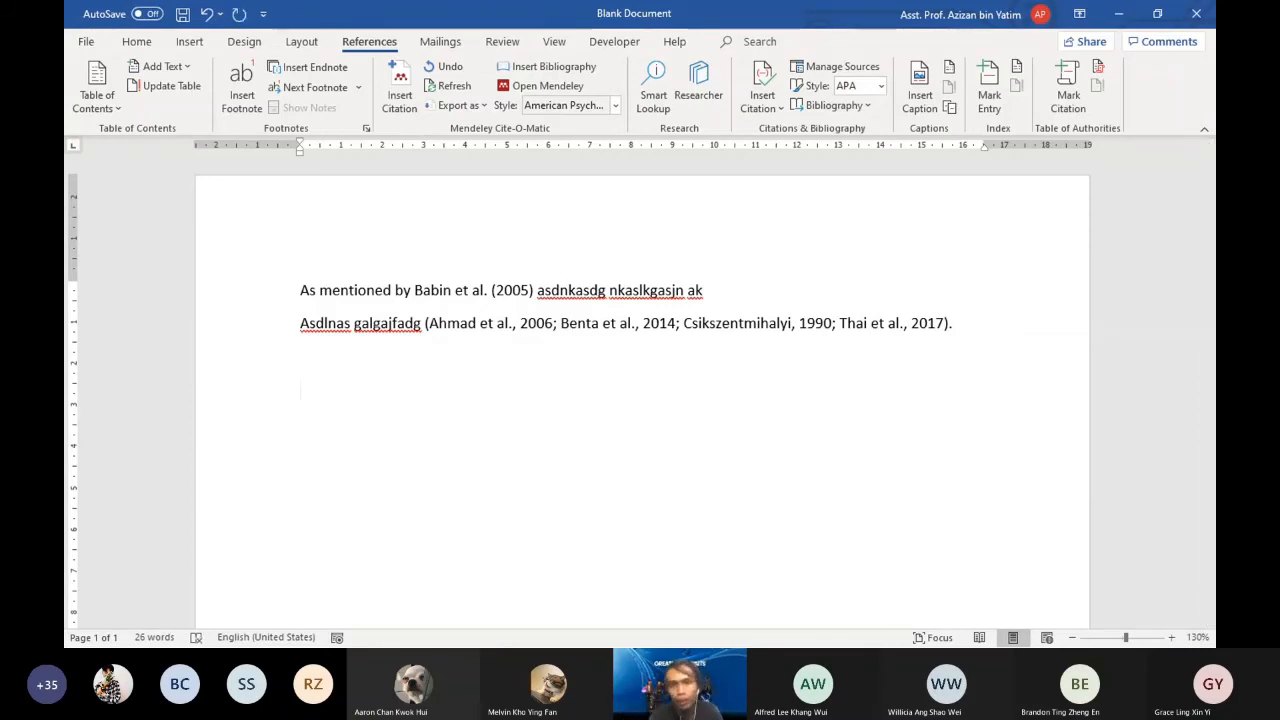
type("Reference List")
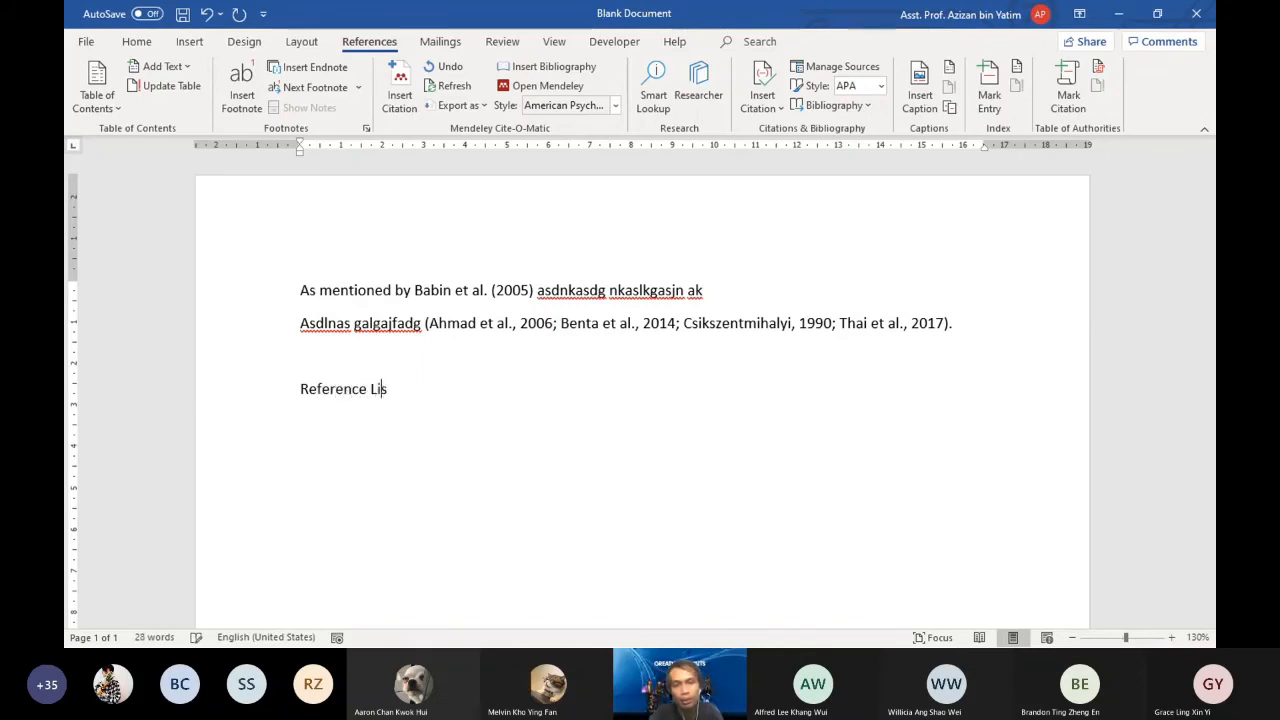
left_click(258, 406)
key("ctrl+b")
key("ctrl+u")
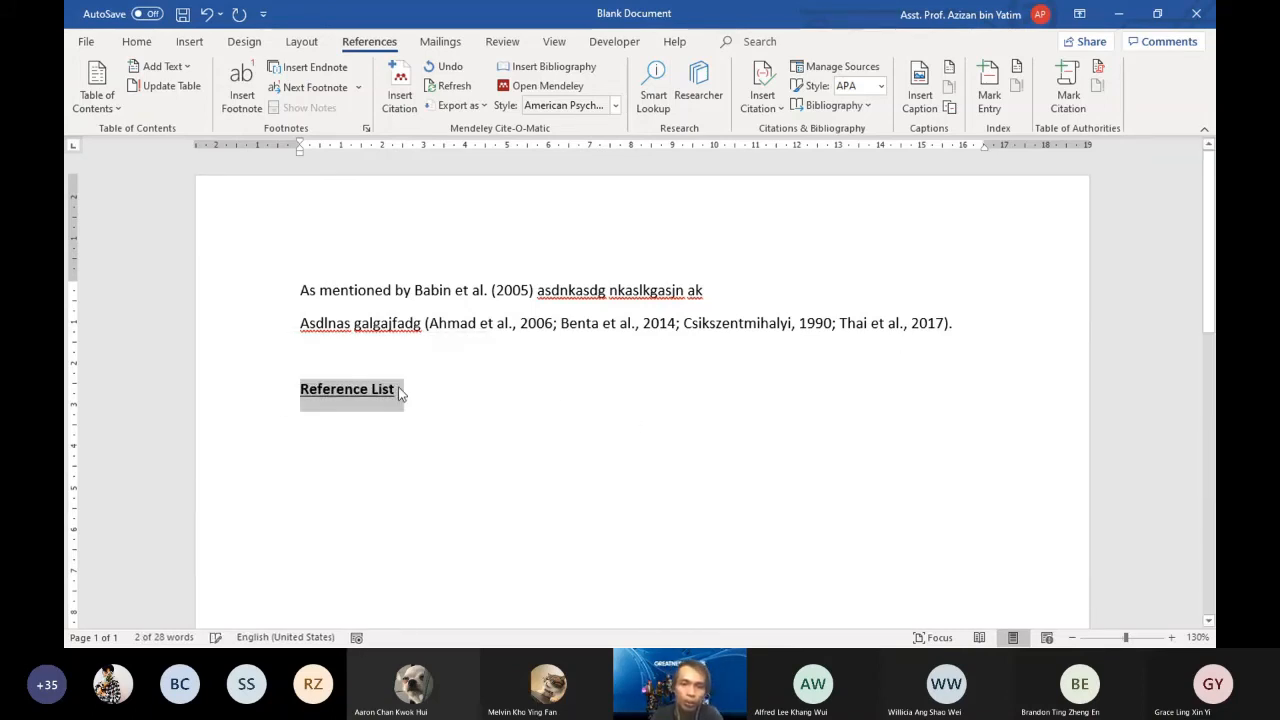
Insert the Mendeley bibliography on the line below the "Reference List" heading.
key("Up")
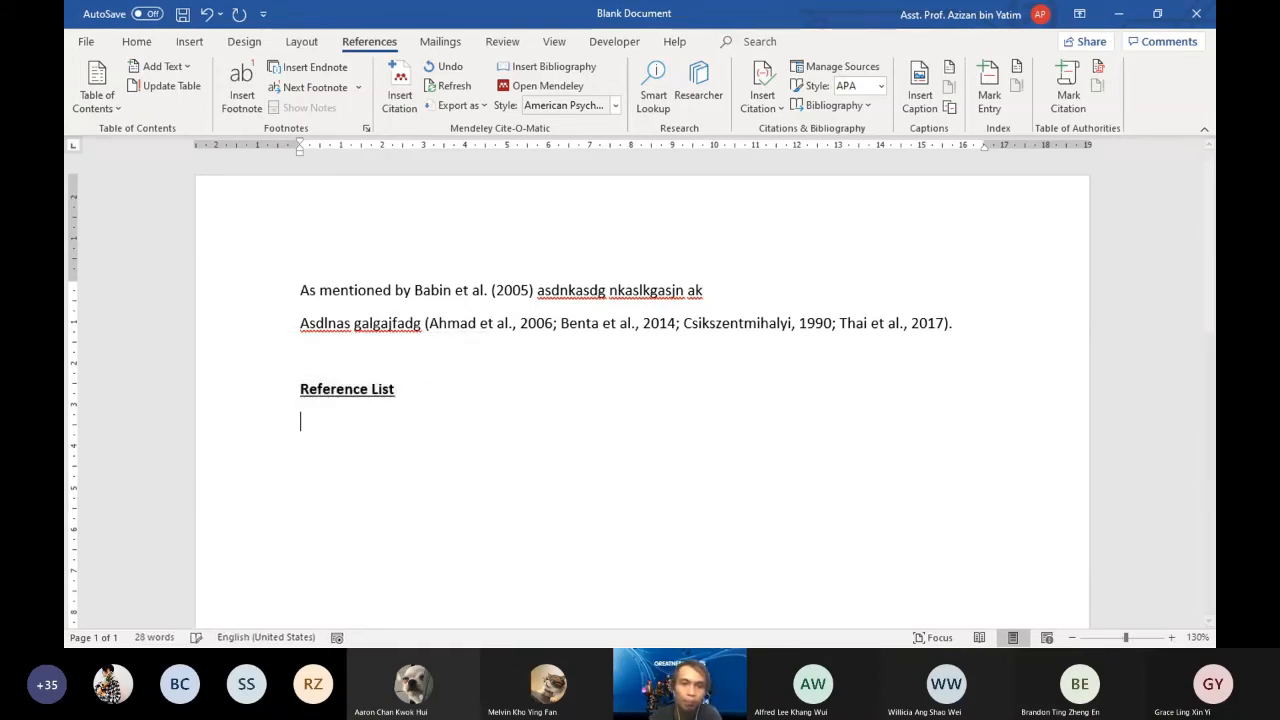
left_click(580, 77)
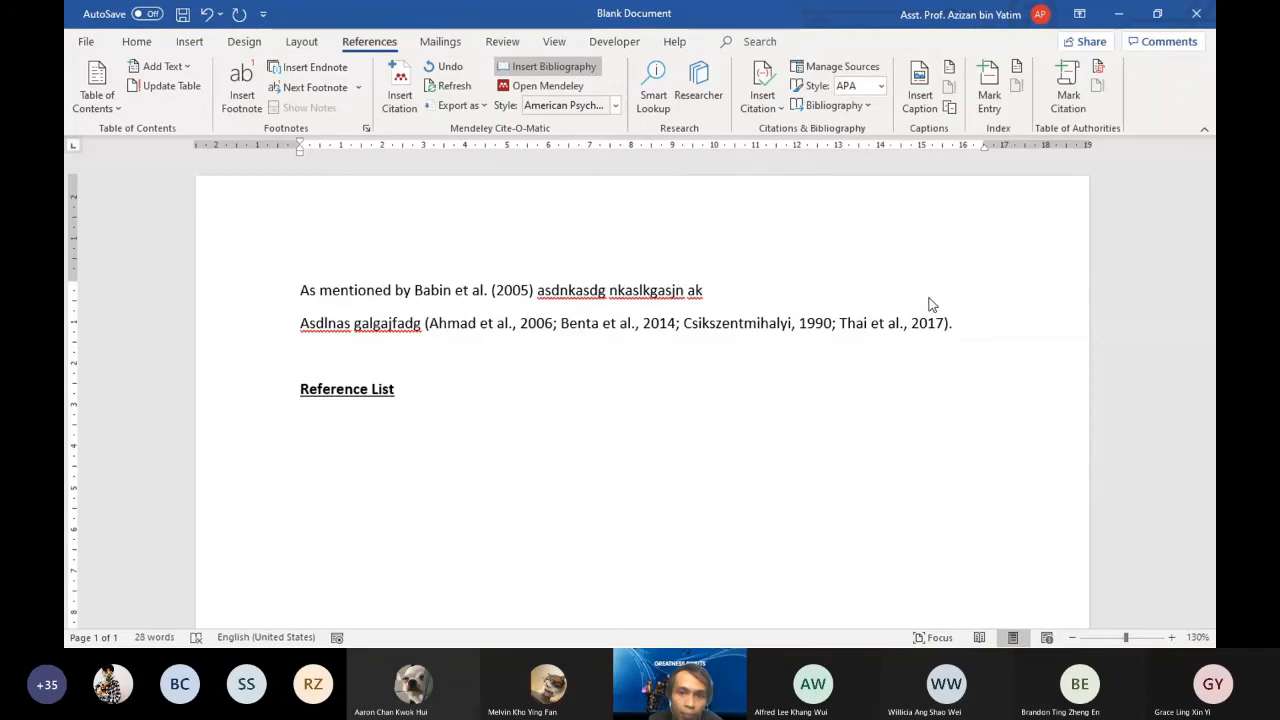
Apply the Nature citation style to the document and switch it to Modern Language Association 8th edition.
scroll(1001, 324, "down", 5)
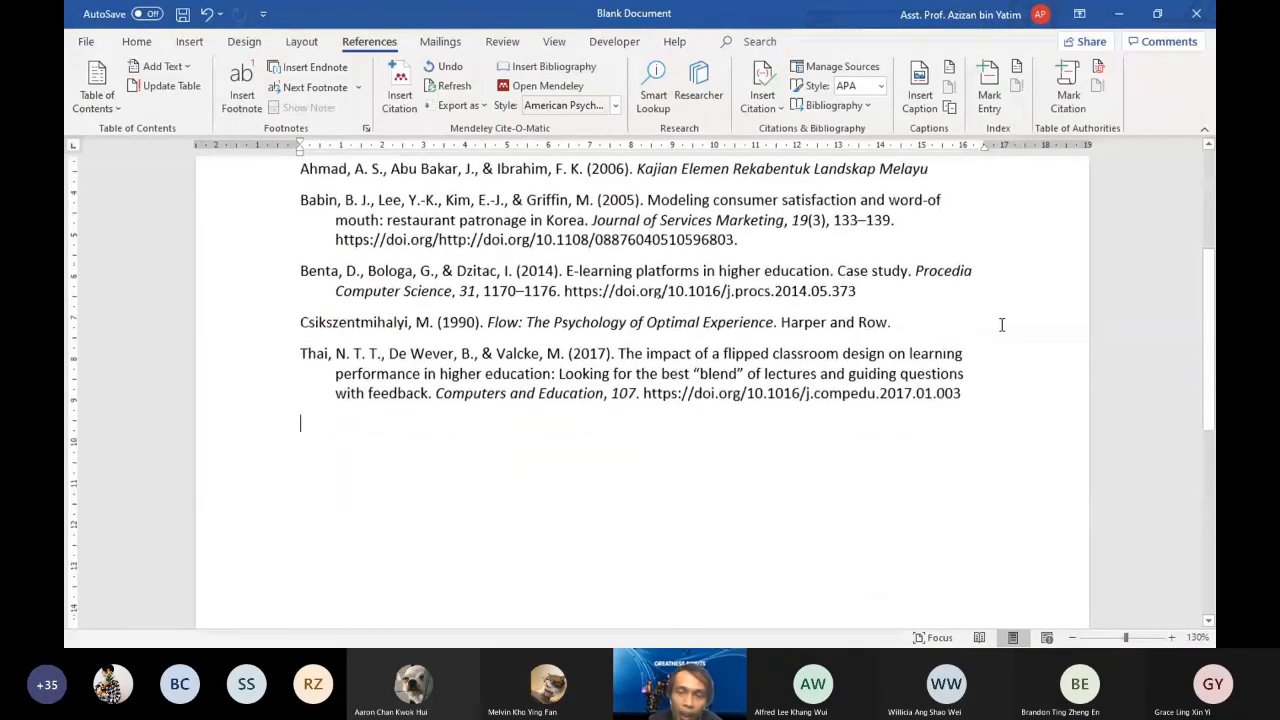
scroll(1001, 324, "up", 4)
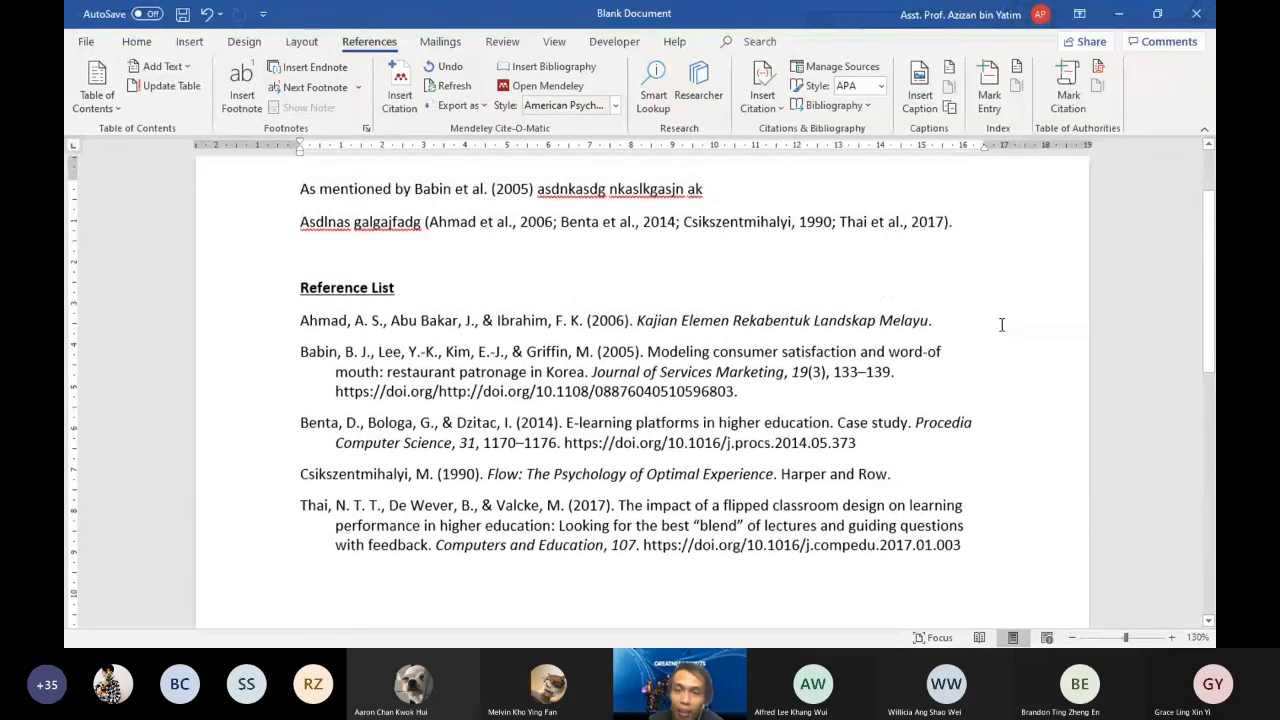
left_click(616, 105)
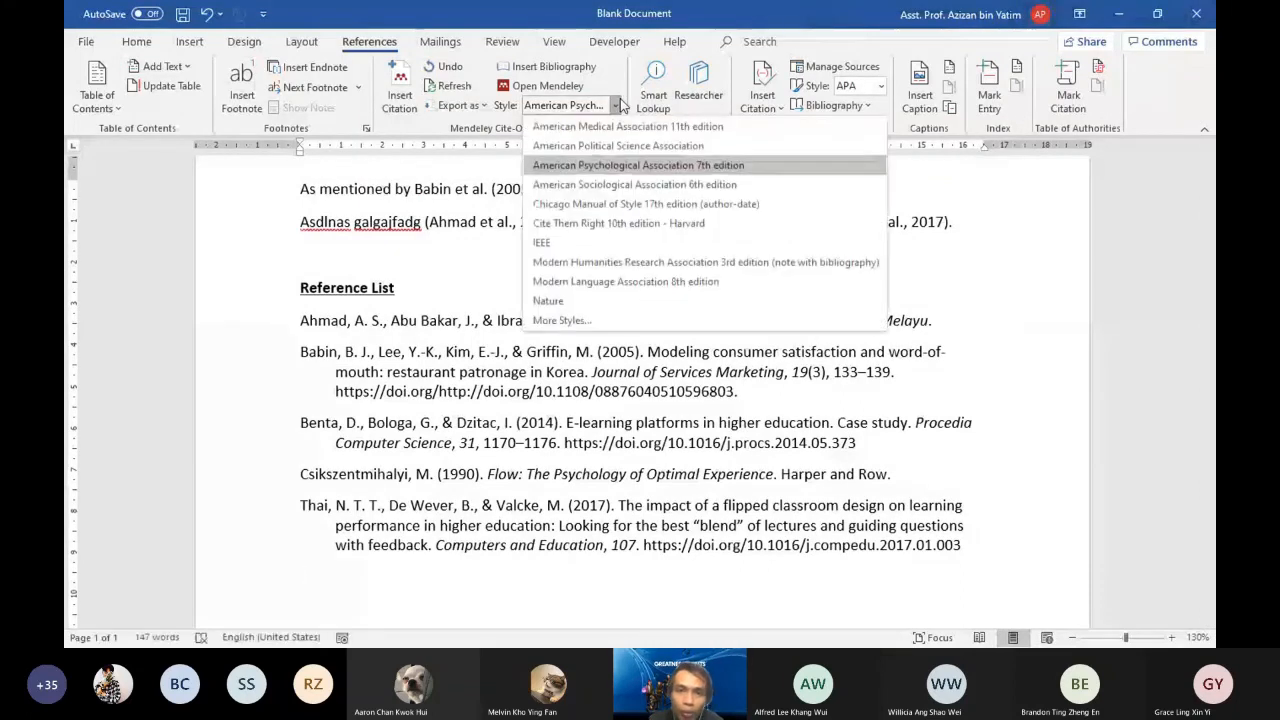
left_click(705, 203)
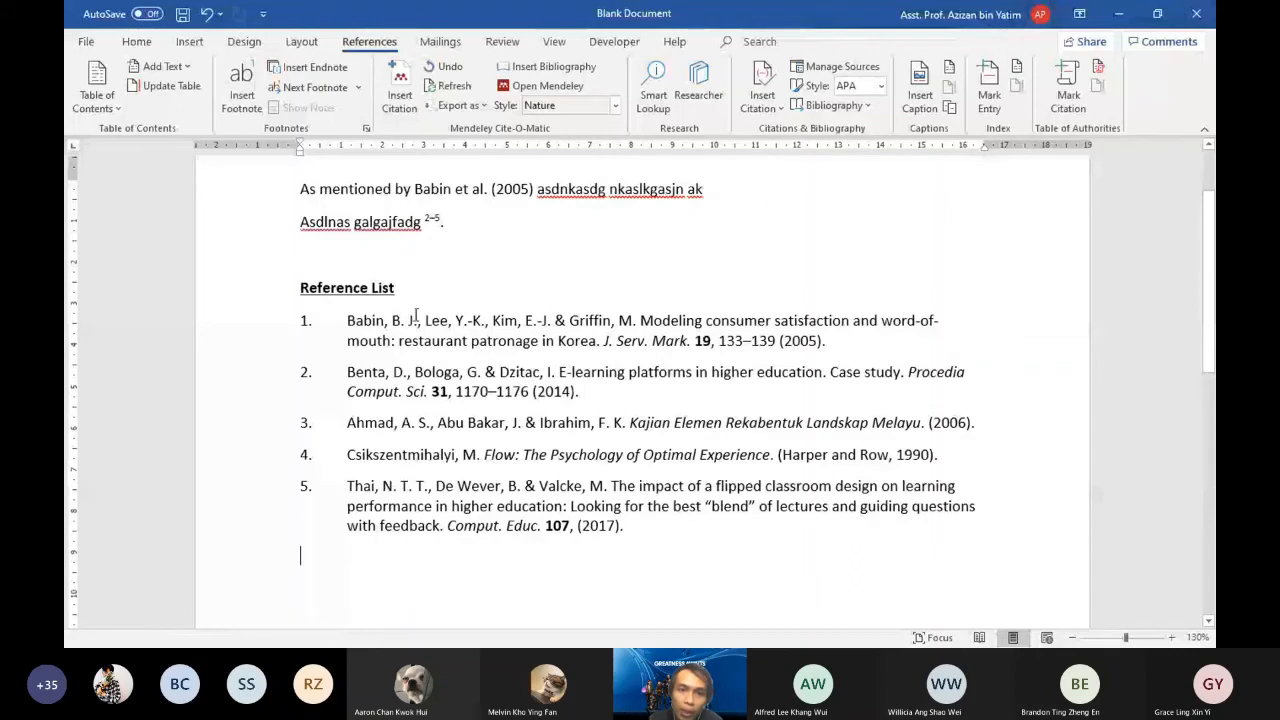
left_click(614, 105)
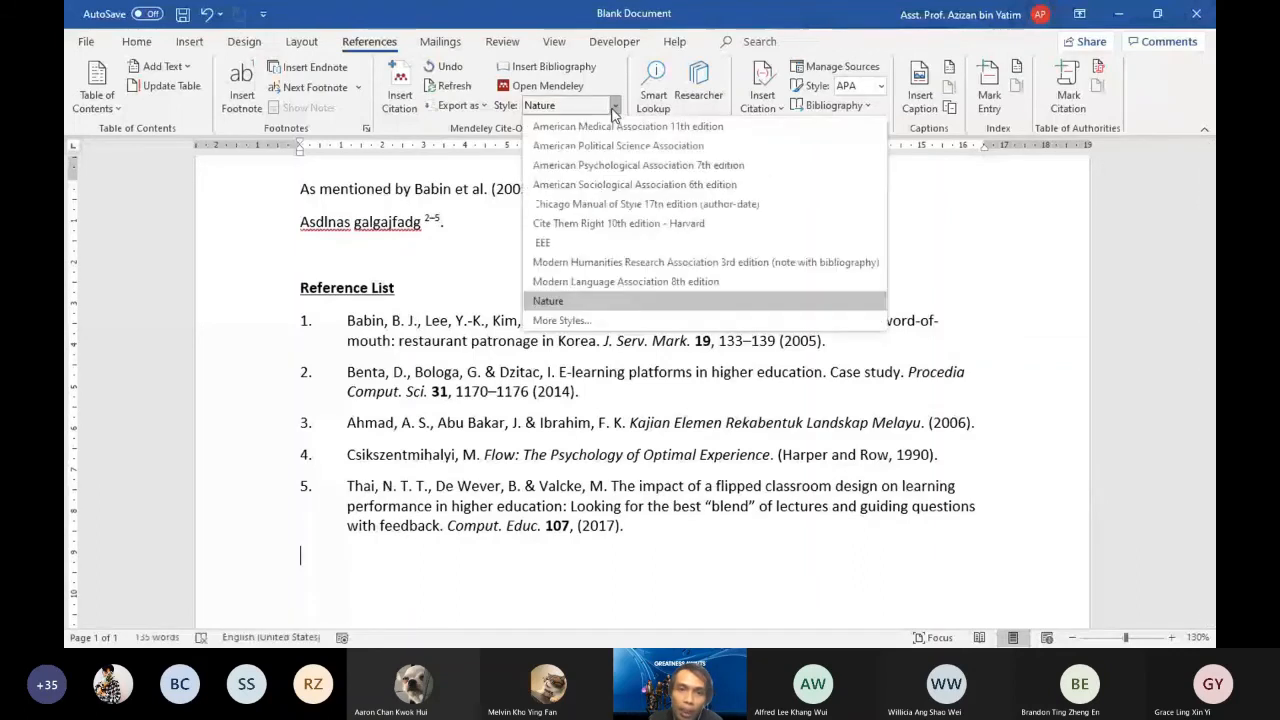
left_click(572, 282)
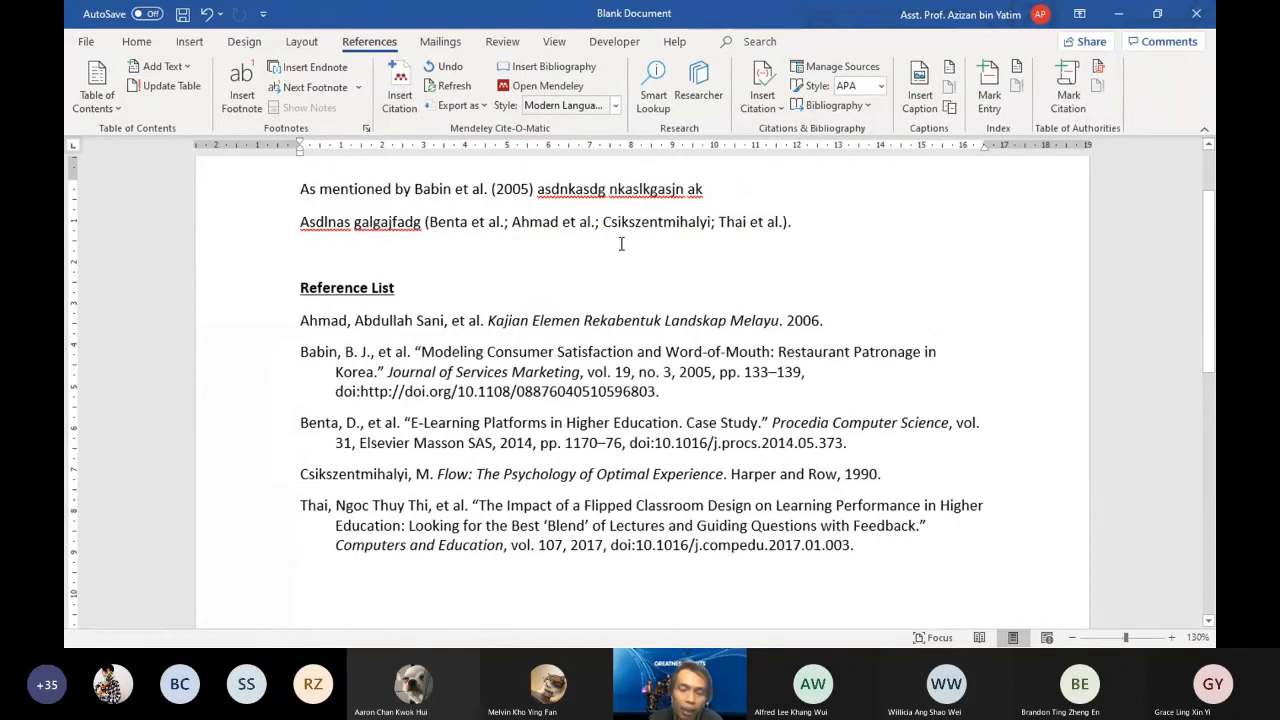
Try the Cite Them Right 10th edition - Harvard citation style and return to American Psychological Association 7th edition.
left_click(617, 106)
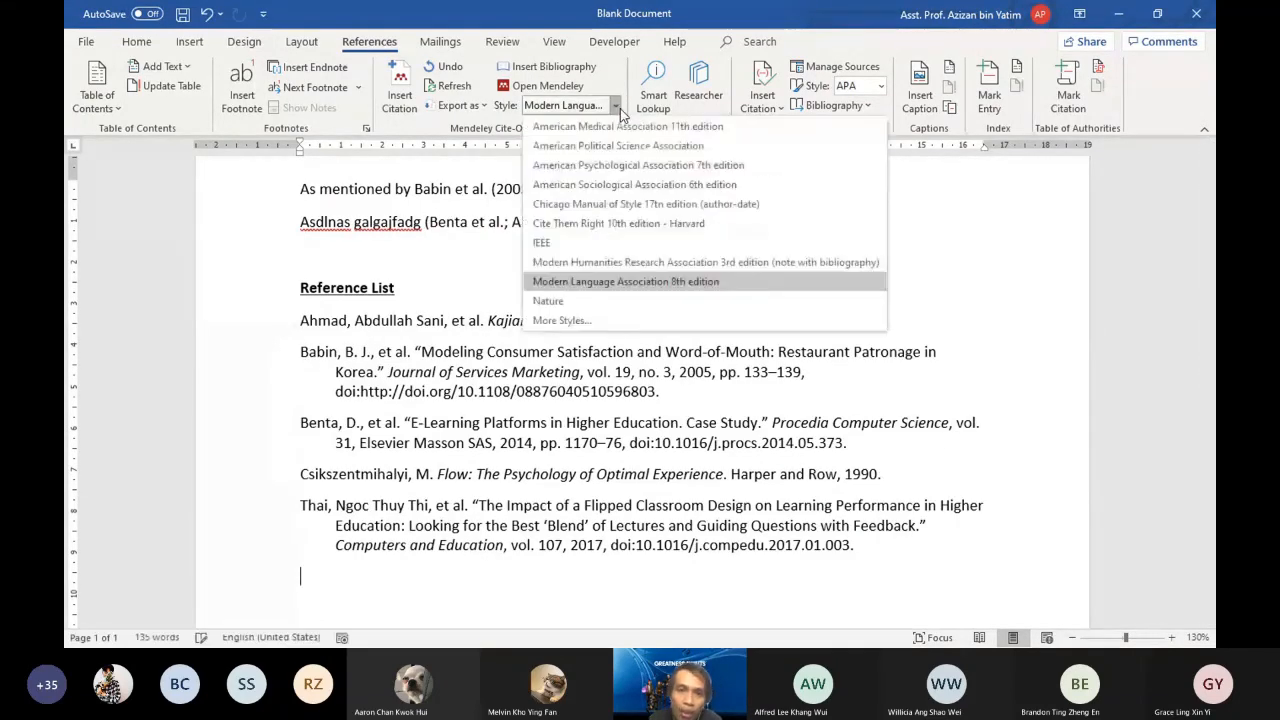
left_click(595, 223)
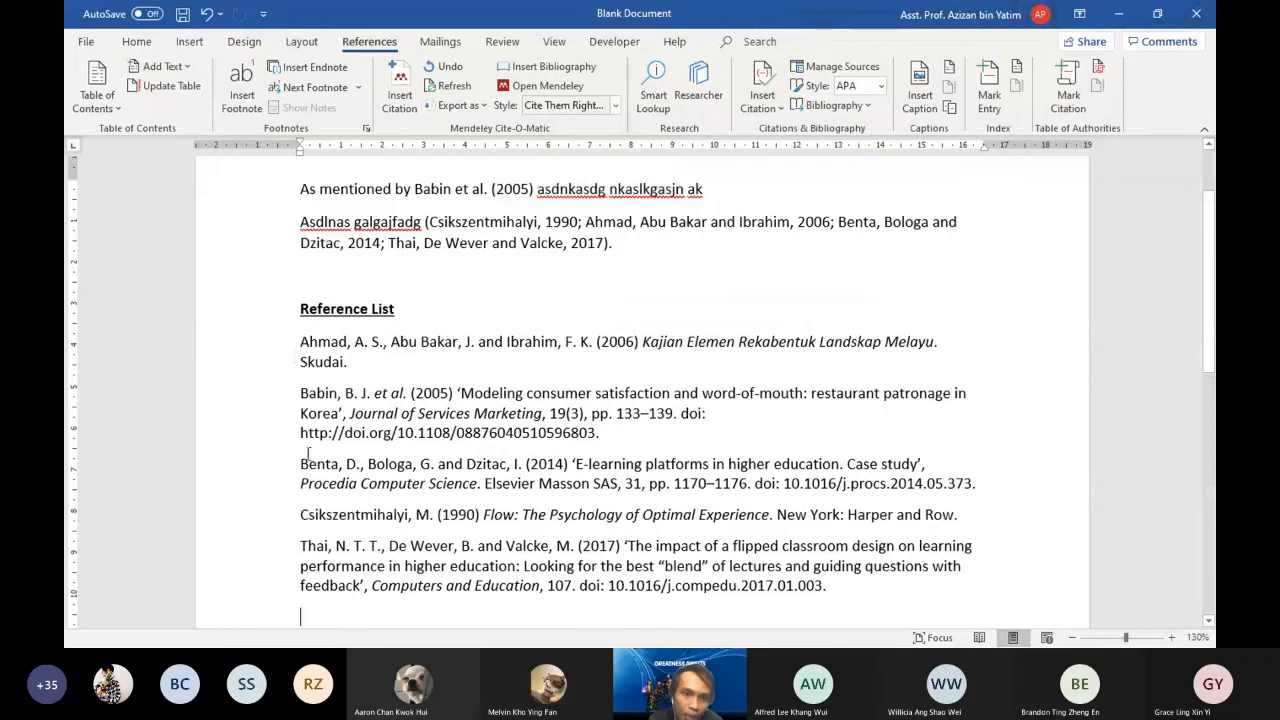
left_click(615, 105)
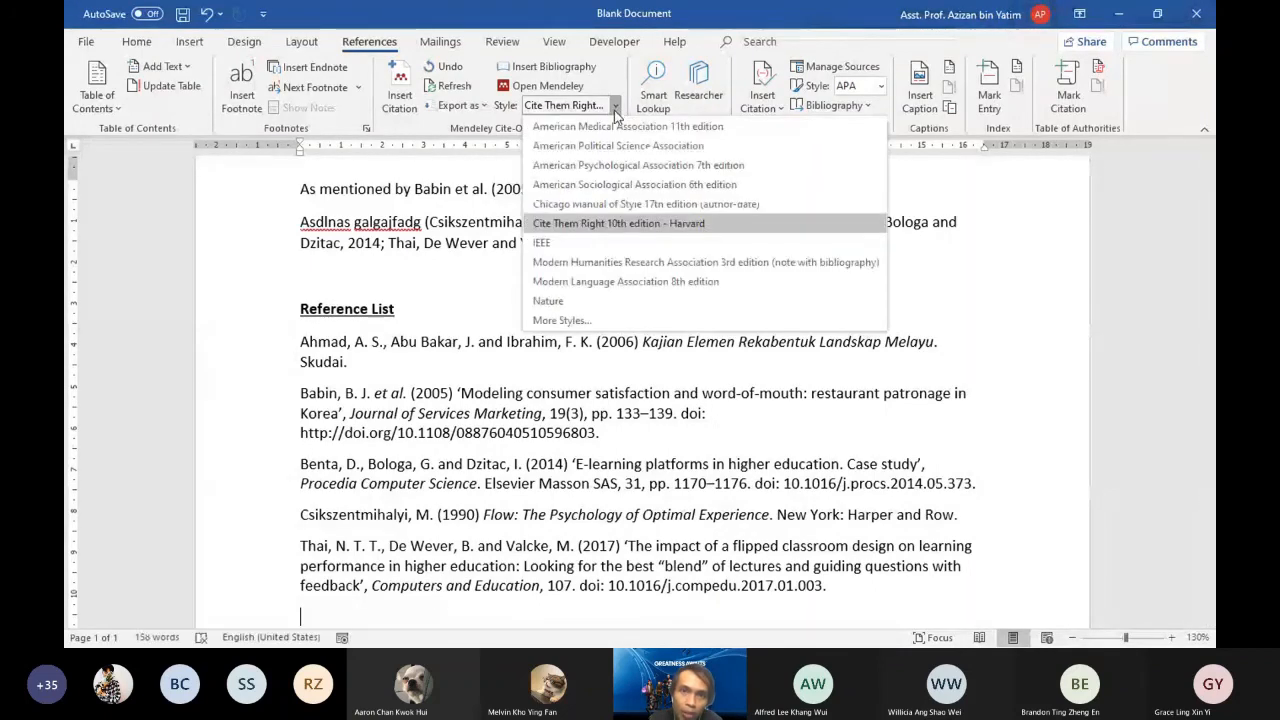
left_click(609, 164)
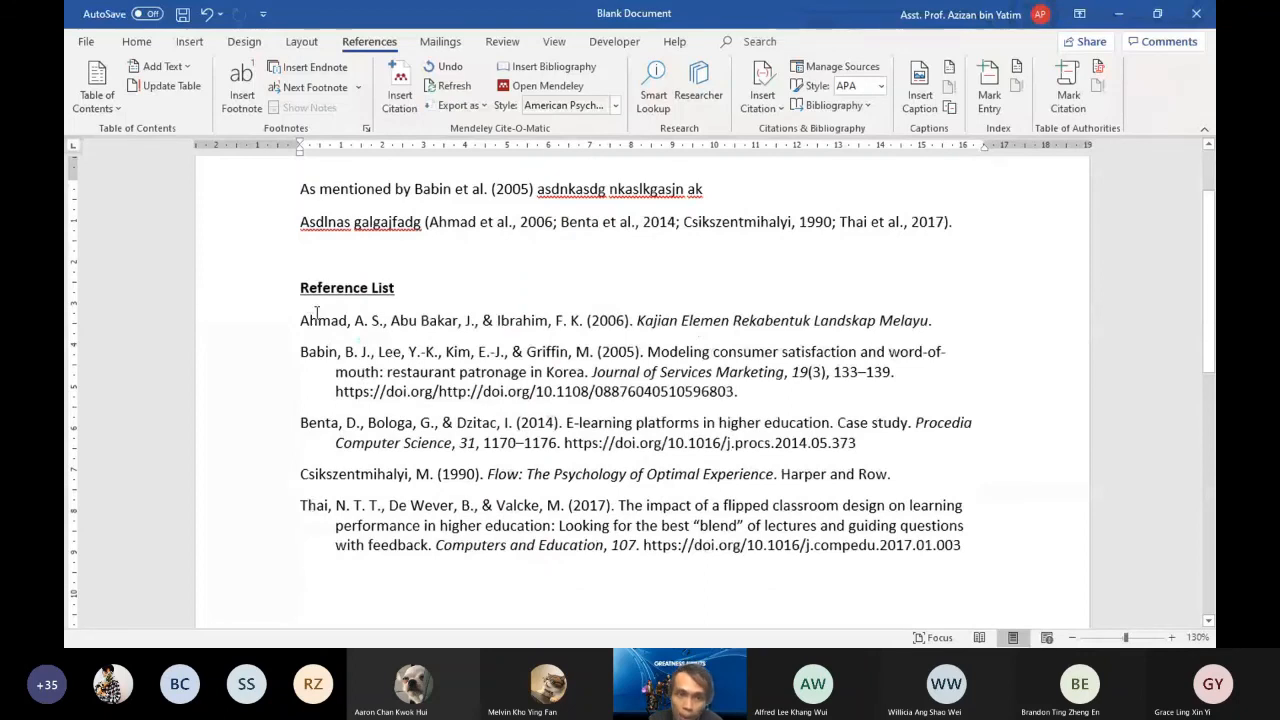
Try the American Medical Association 11th edition citation style and restore American Psychological Association 7th edition.
left_click(616, 106)
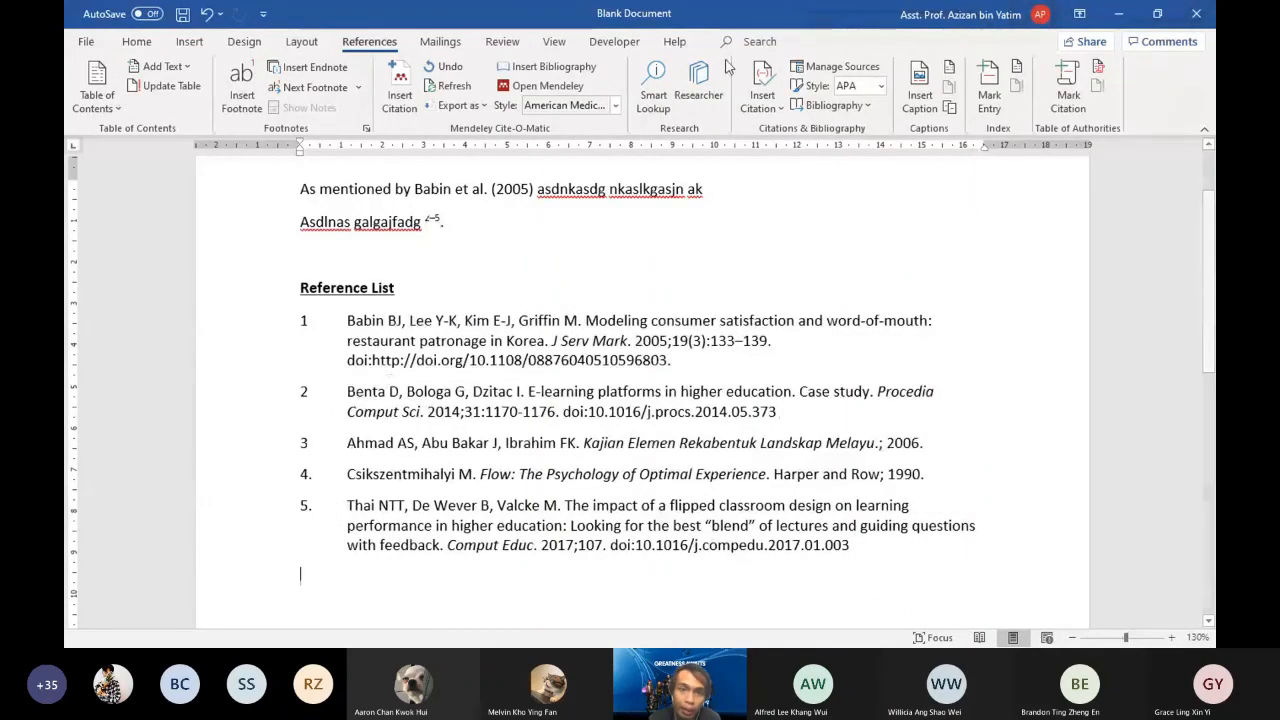
left_click(616, 107)
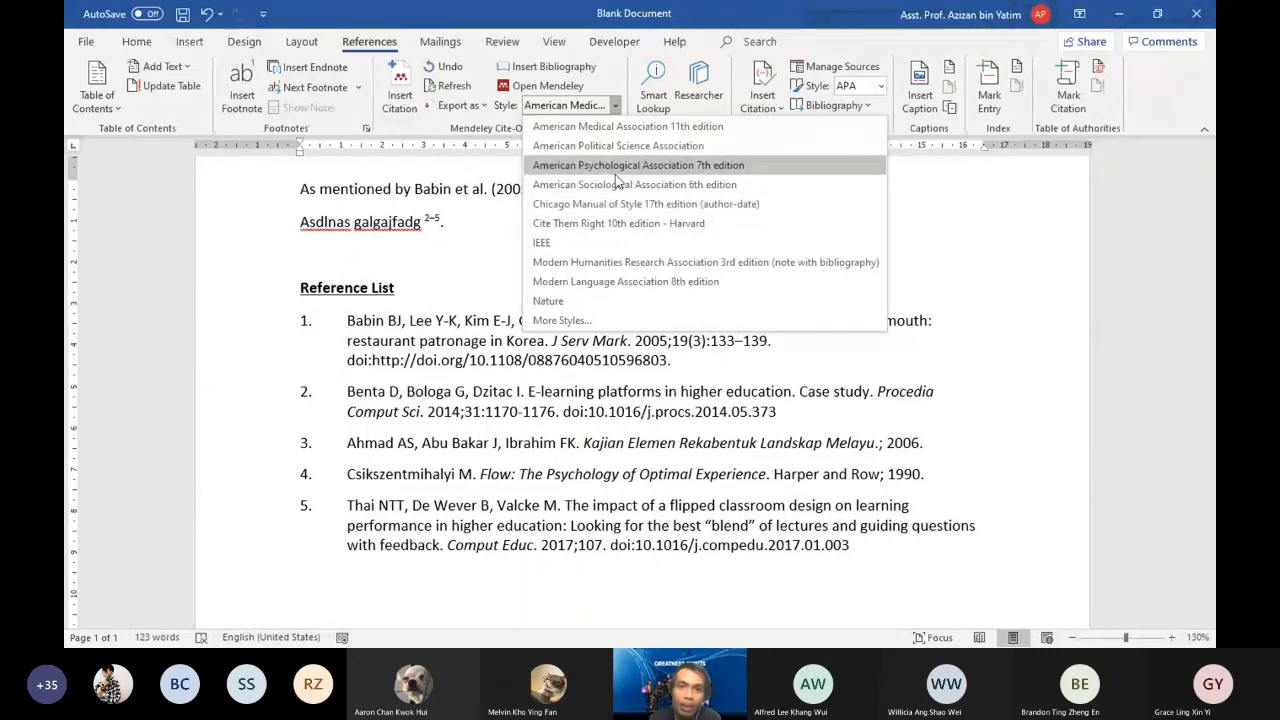
left_click(615, 172)
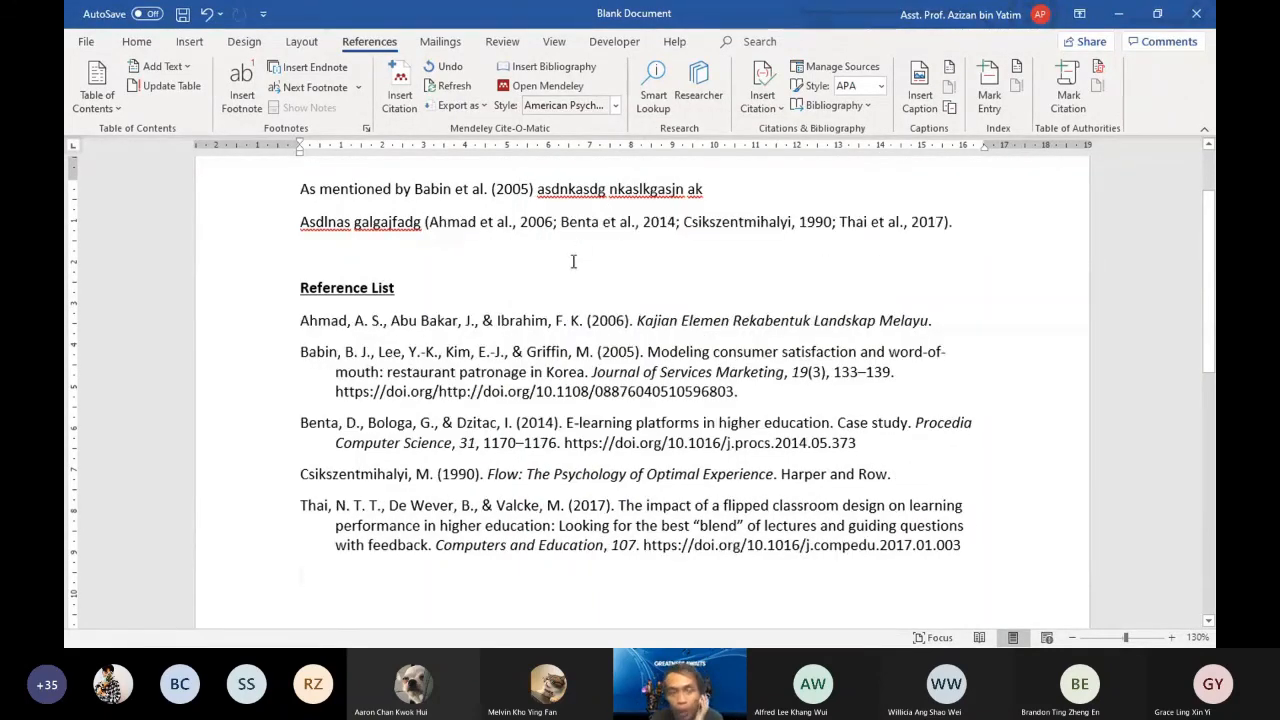
Edit the combined Mendeley citation in the second line to remove its 2014 reference.
scroll(586, 371, "up", 1)
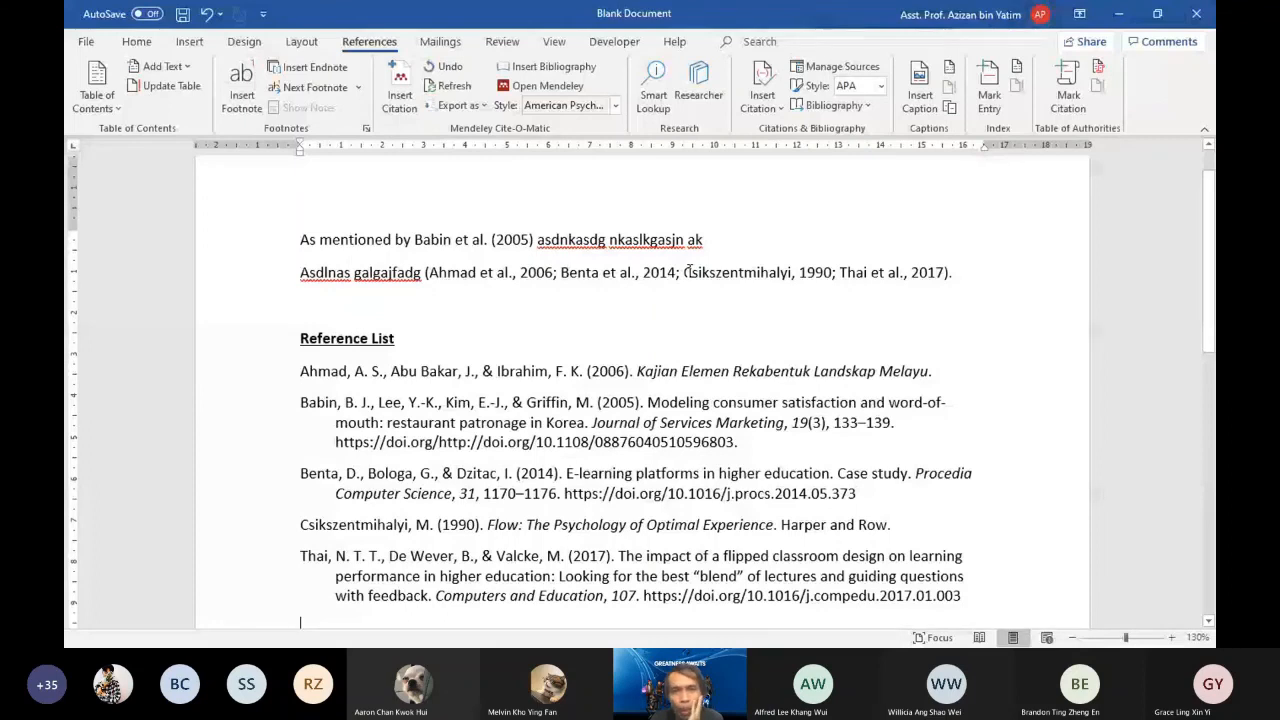
left_click(636, 272)
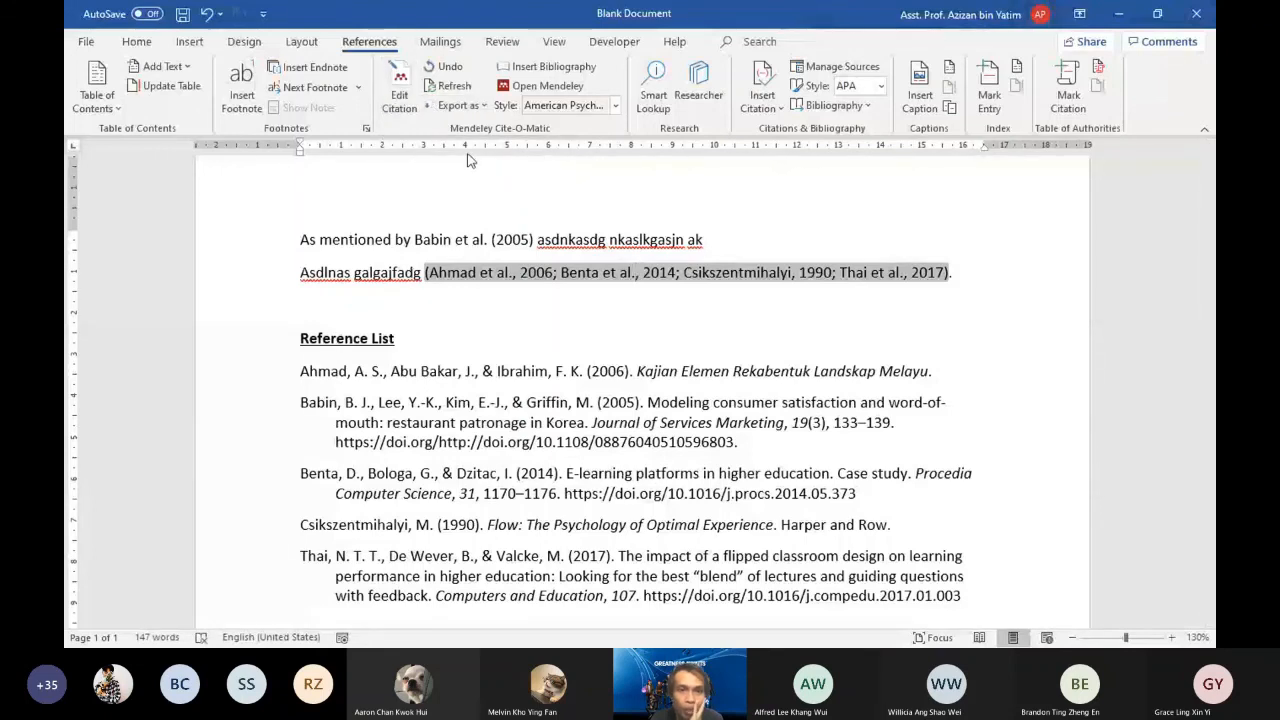
key("alt+m")
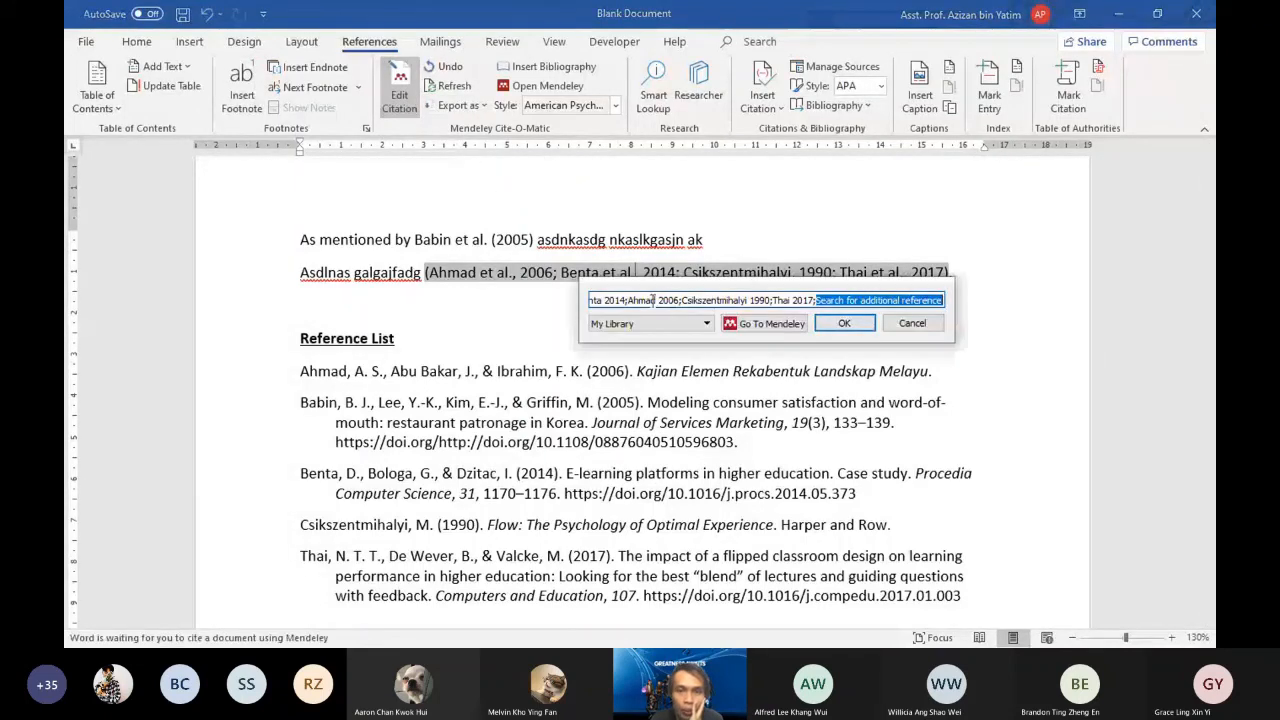
left_click(653, 300)
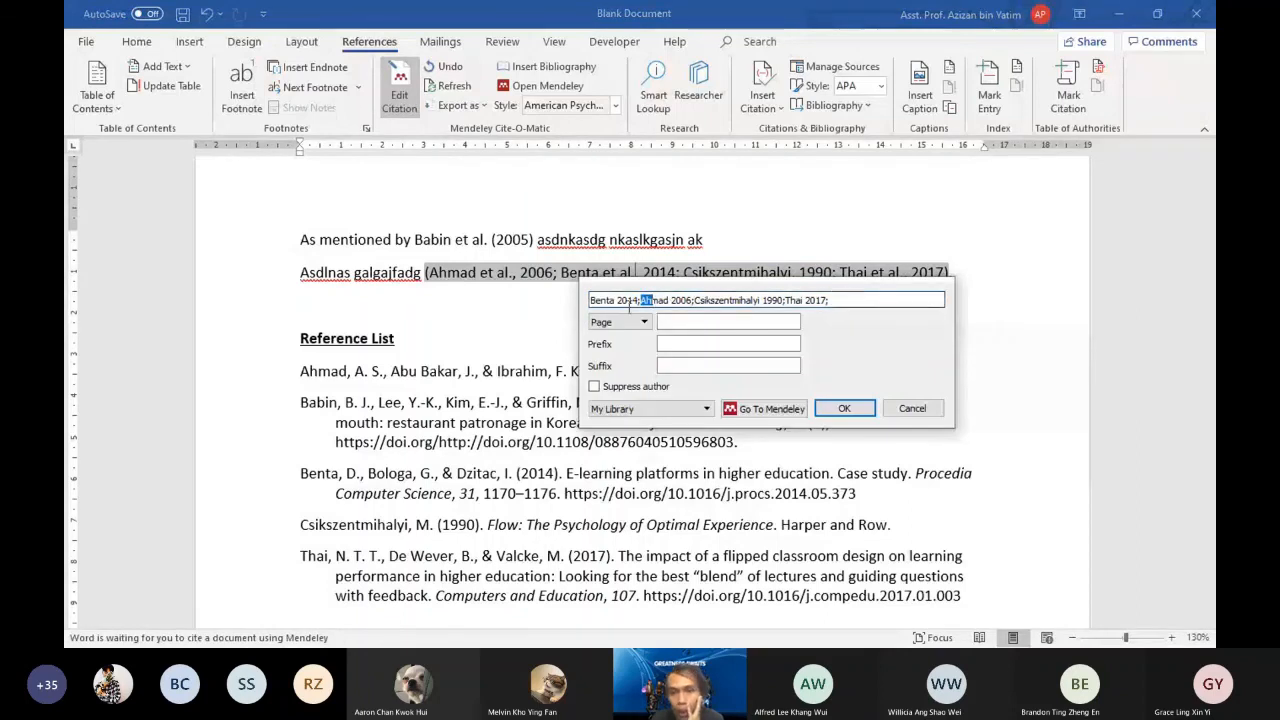
left_click(856, 300)
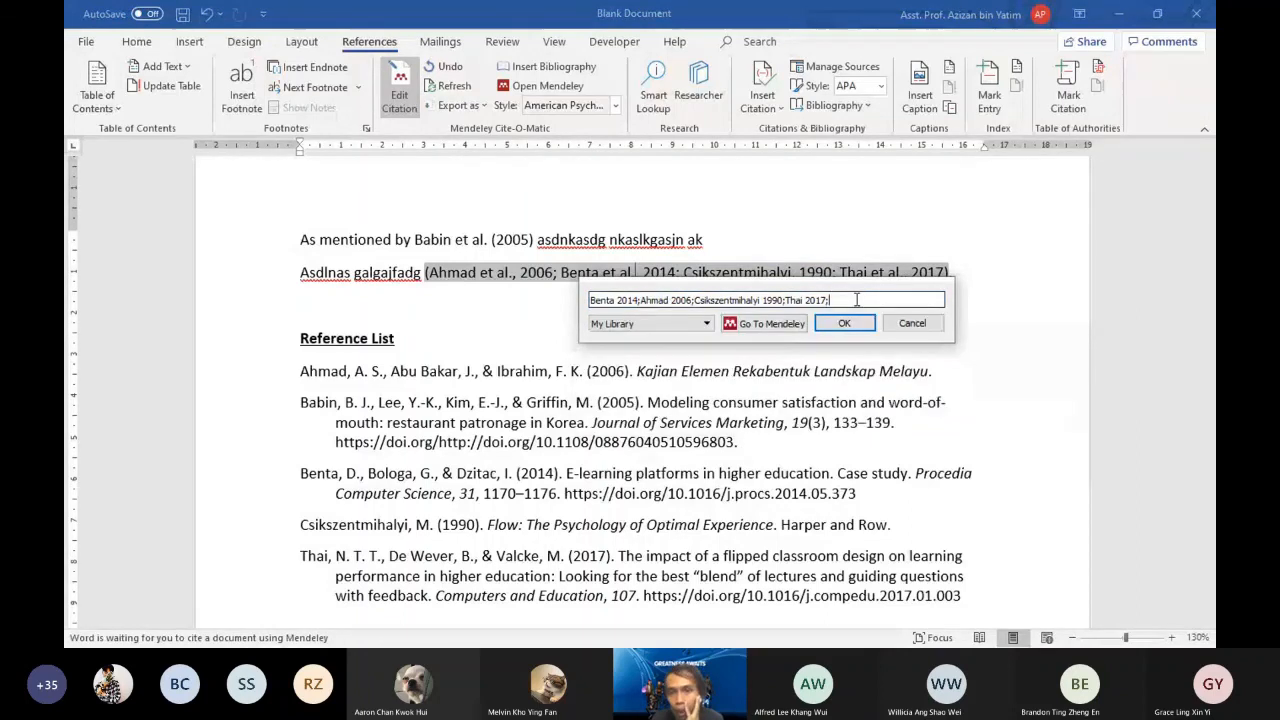
left_click(640, 301)
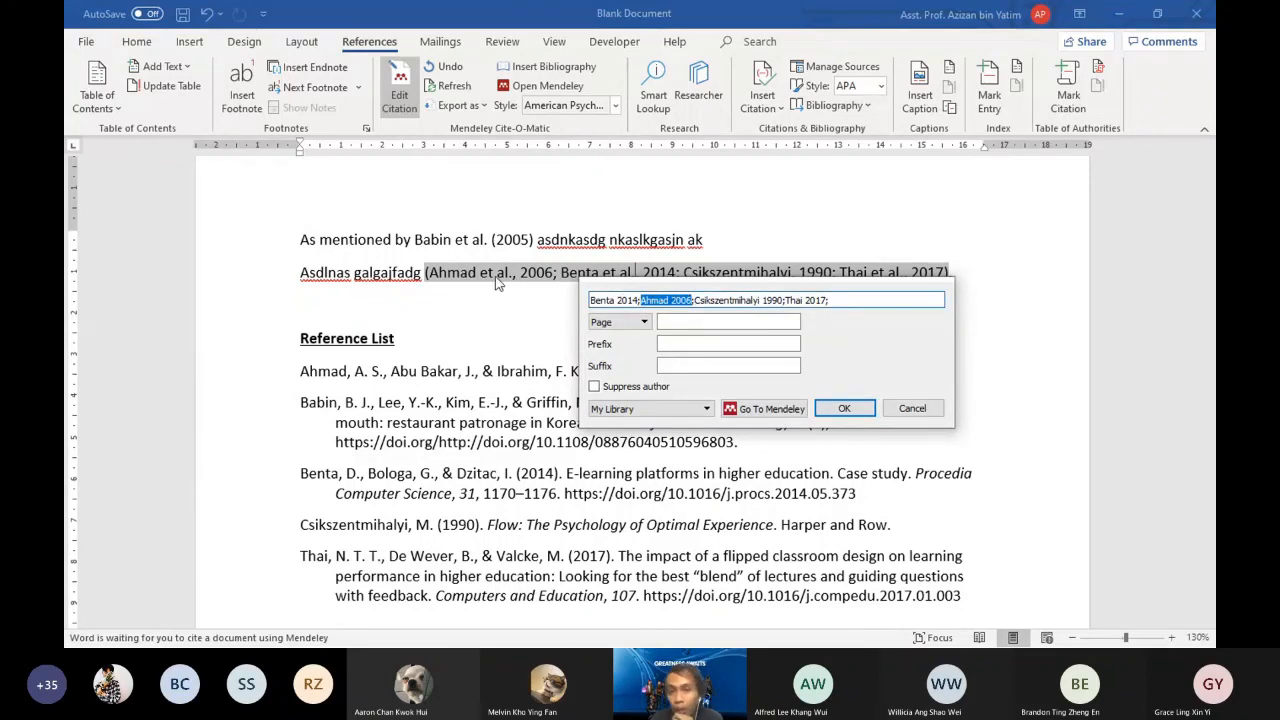
left_click(640, 300)
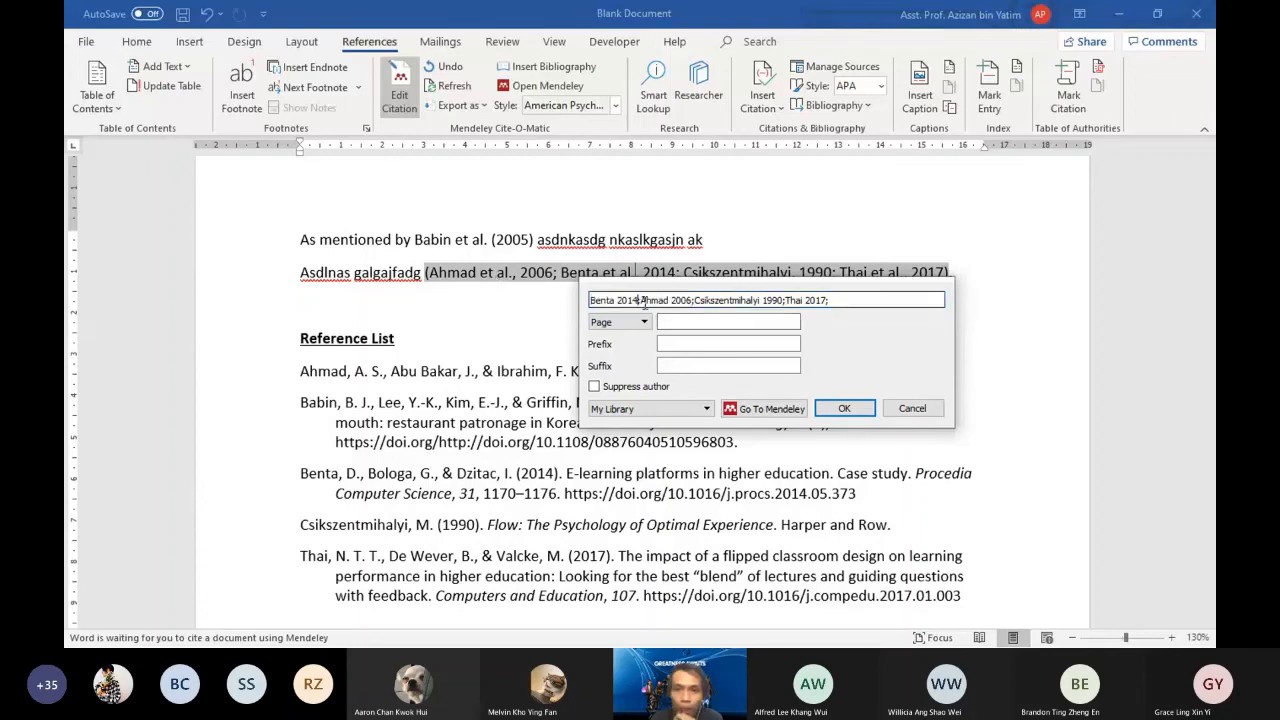
key("BackSpace")
key("BackSpace")
key("BackSpace")
key("BackSpace")
key("BackSpace")
key("BackSpace")
key("BackSpace")
key("BackSpace")
key("BackSpace")
key("BackSpace")
key("BackSpace")
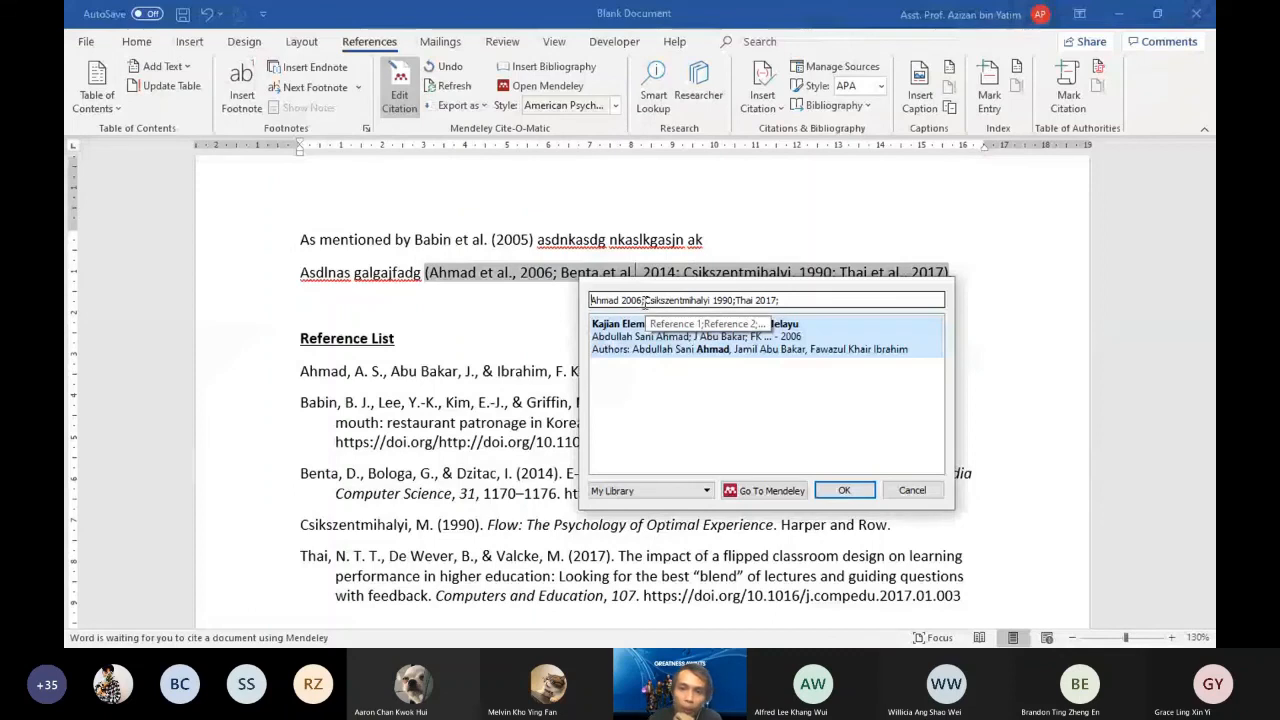
left_click(845, 489)
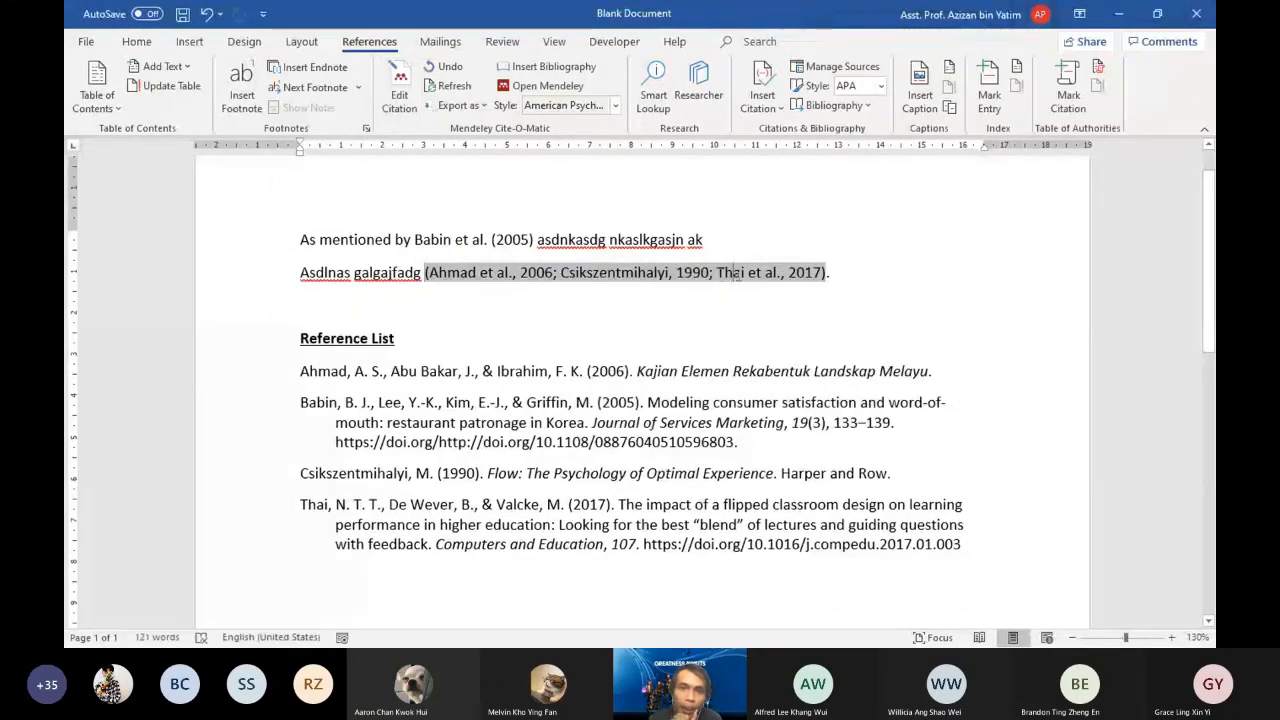
Add the 1995 reference "Sejarah Perkembangan Teknologi Melayu Satu Kajian Awal" to the combined citation in the second line.
left_click(400, 98)
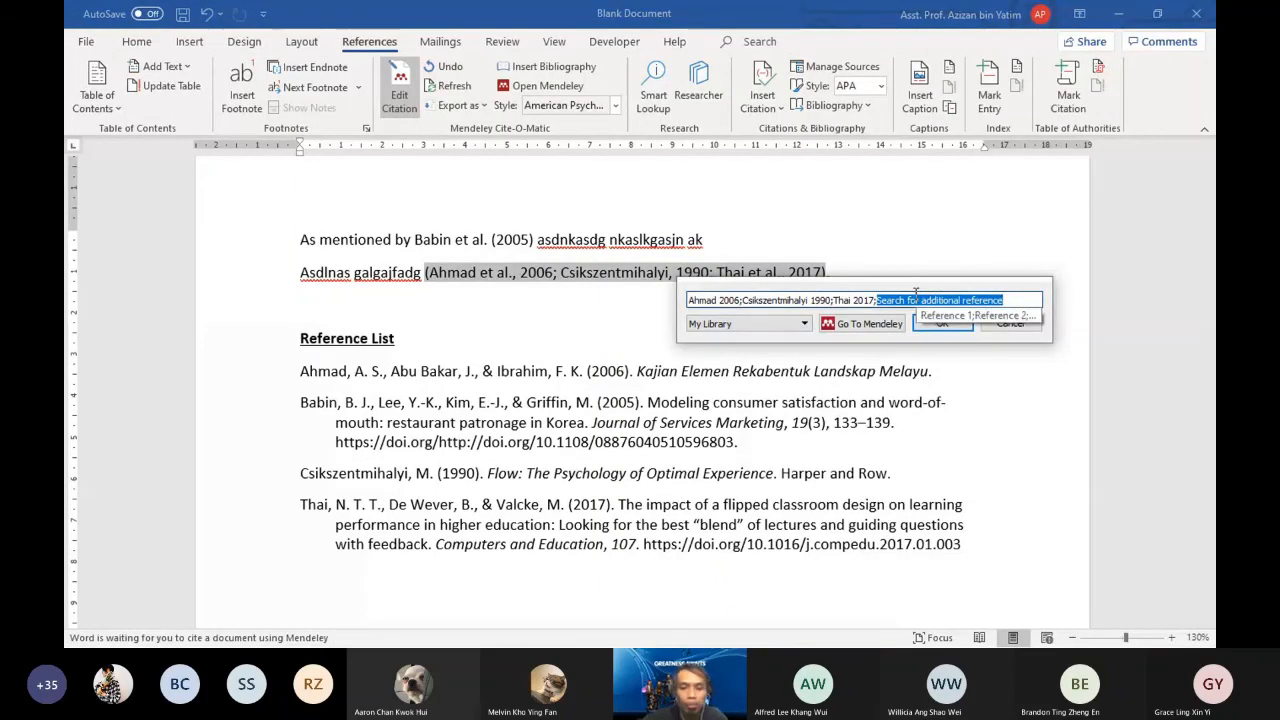
type("l")
left_click(819, 392)
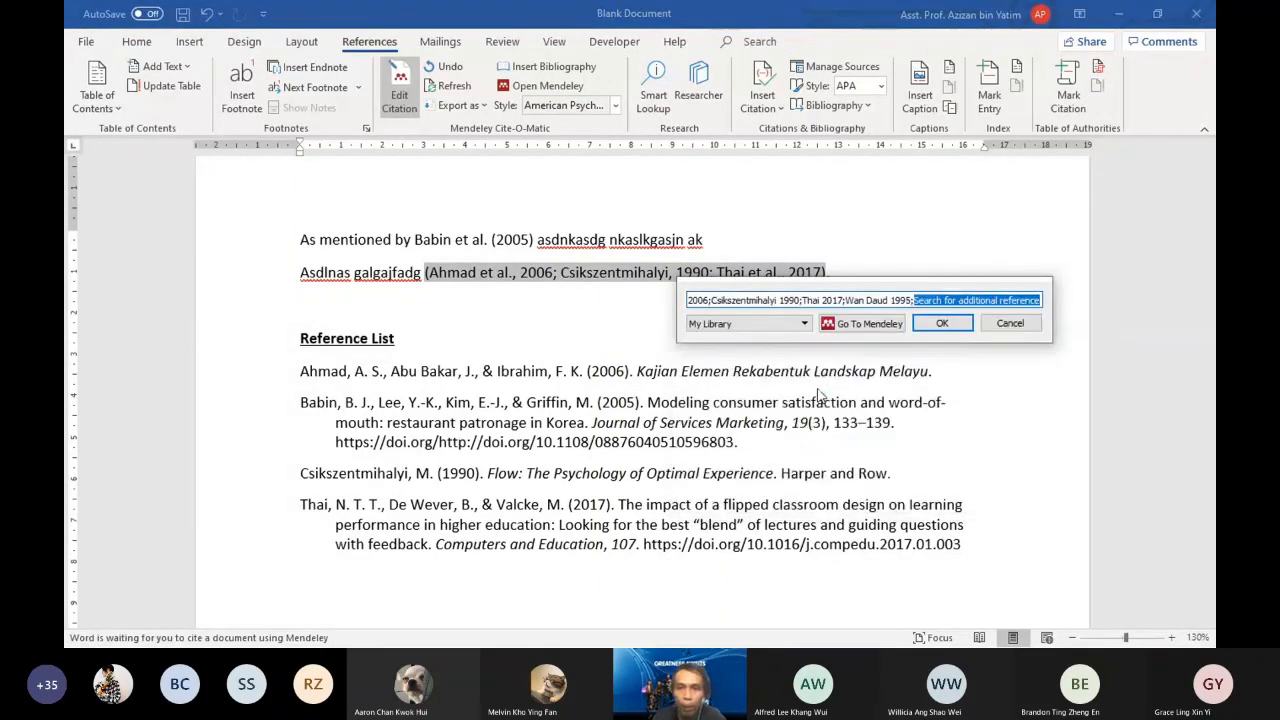
left_click(960, 324)
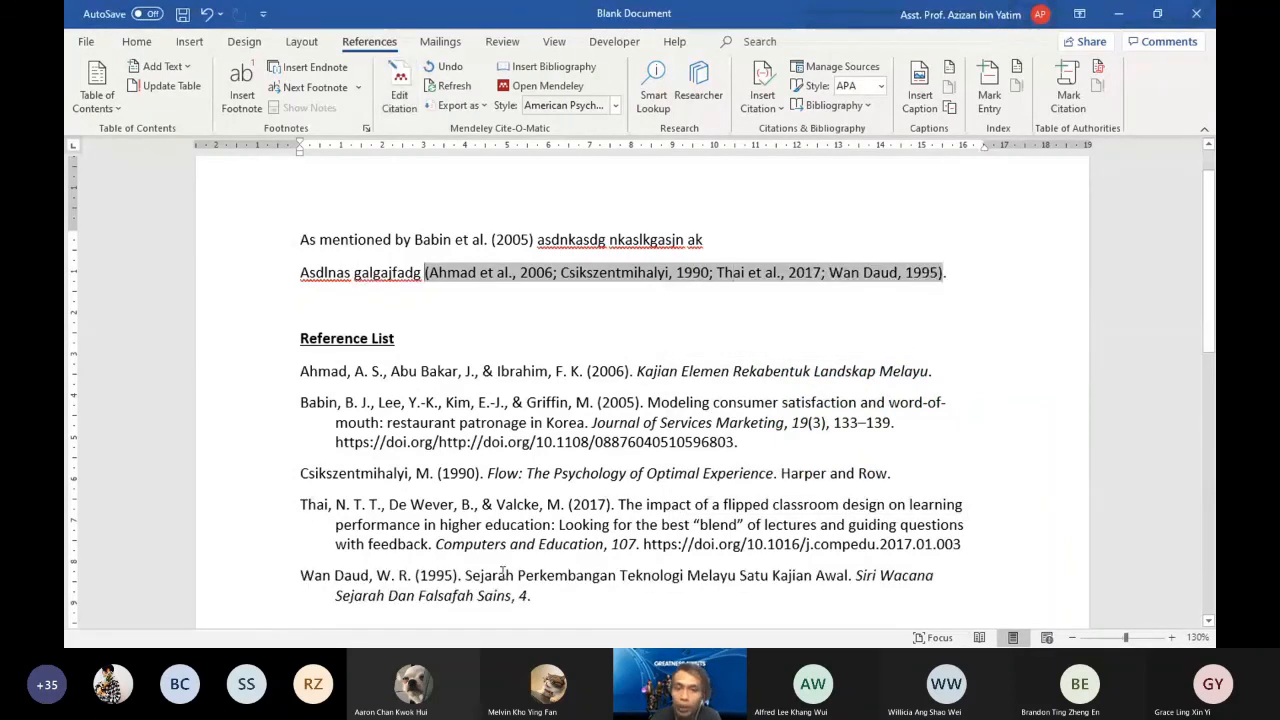
left_click(789, 342)
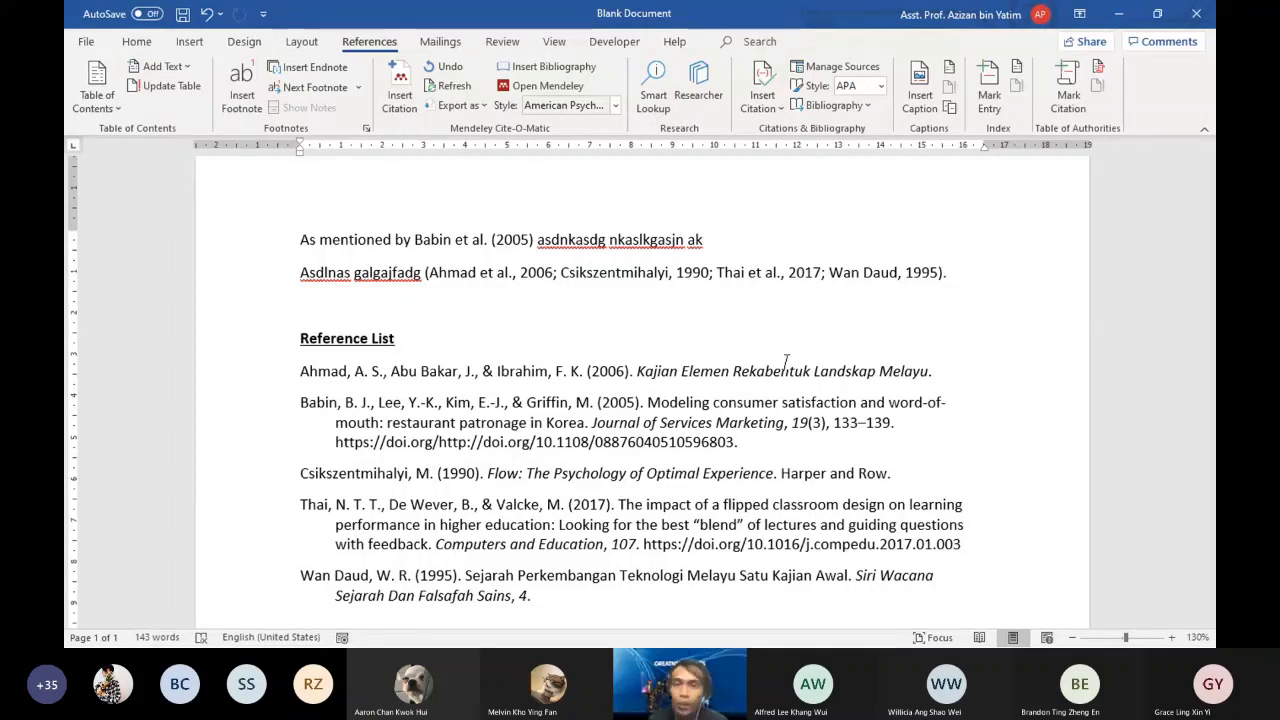
Minimise the document and switch to the Microsoft Teams meeting window.
left_click(1118, 12)
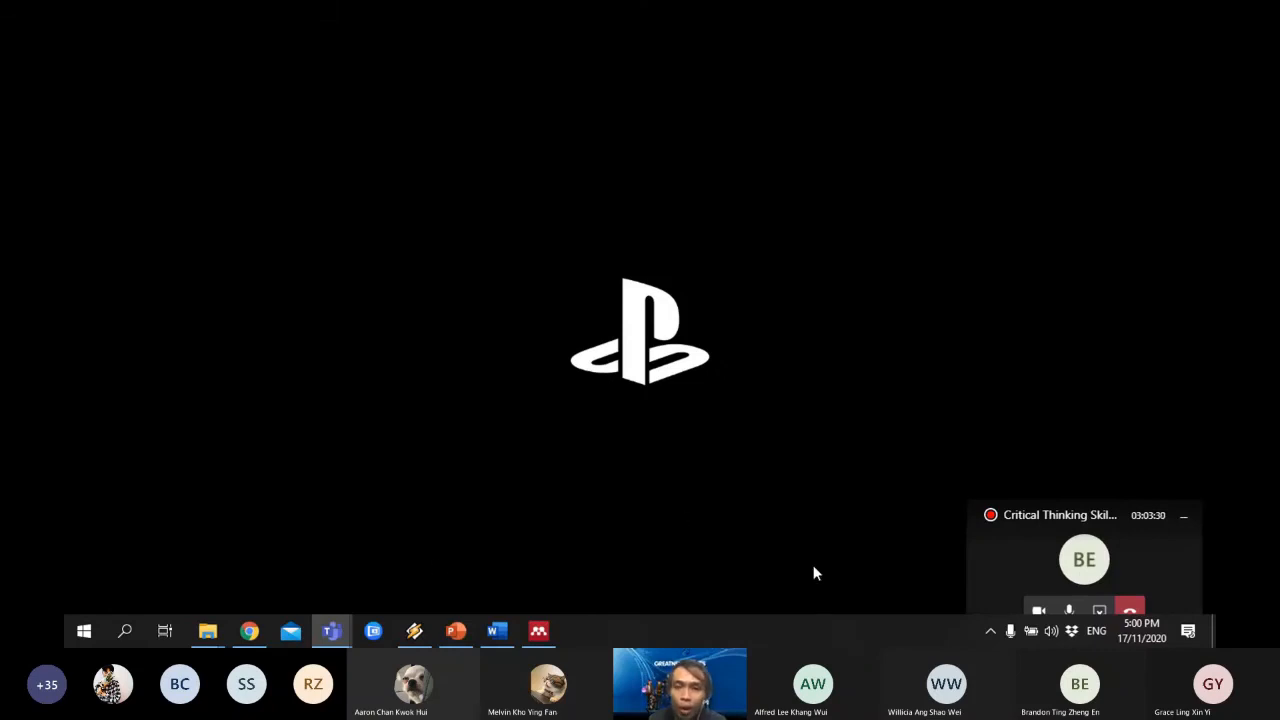
left_click(1042, 554)
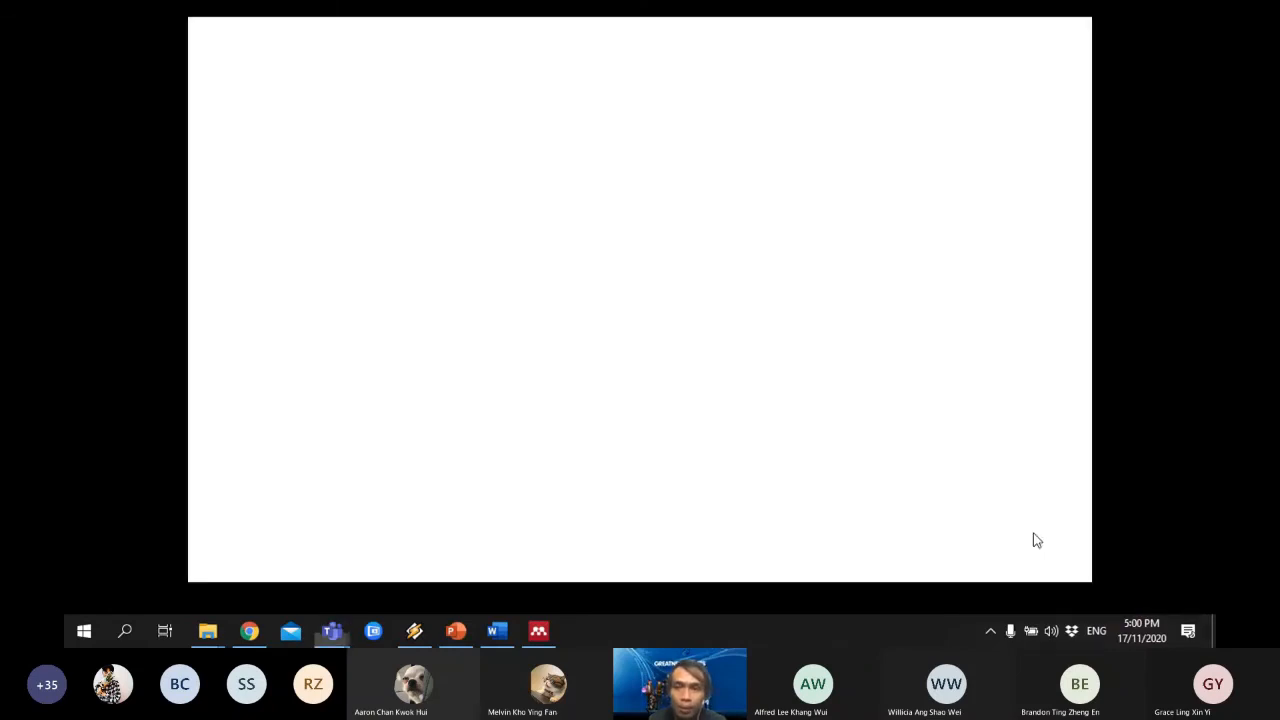